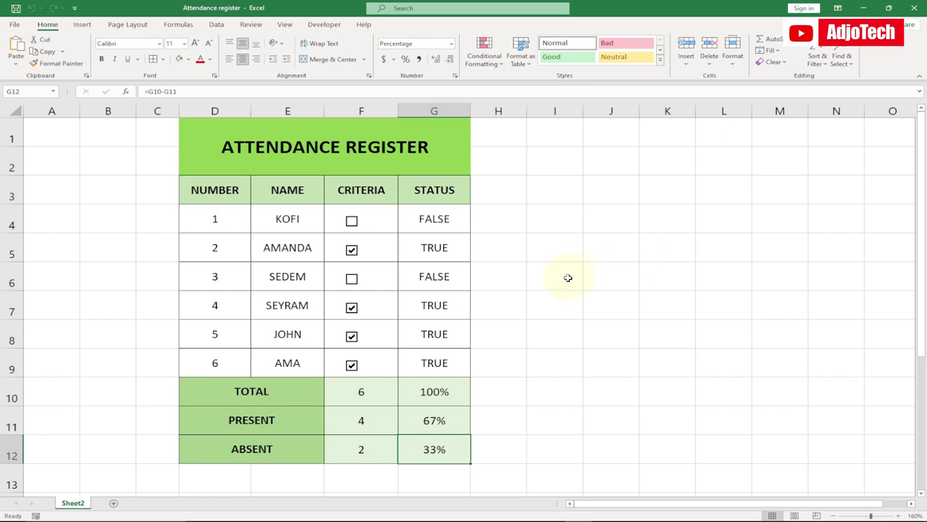
Toggle the attendee checkboxes, leaving attendee 4 unchecked so Present and Absent each read 3 / 50%
click(352, 221)
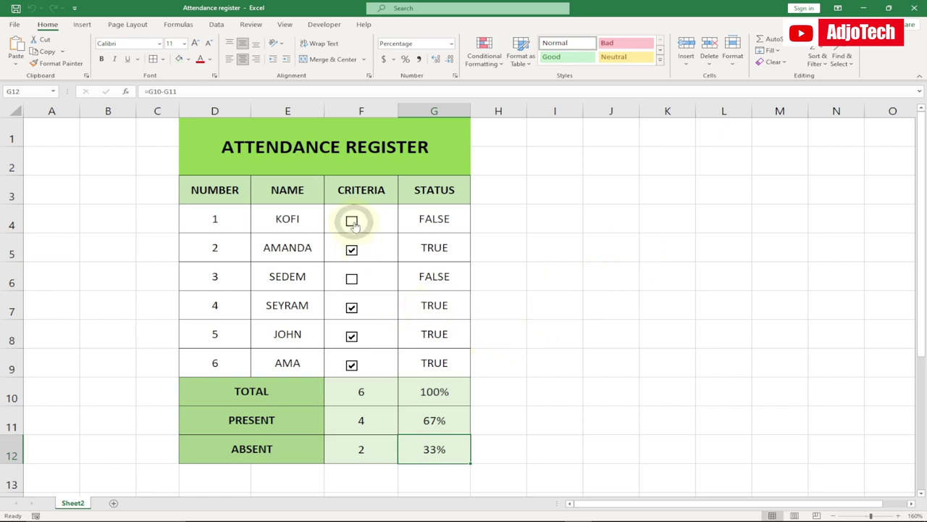
click(352, 223)
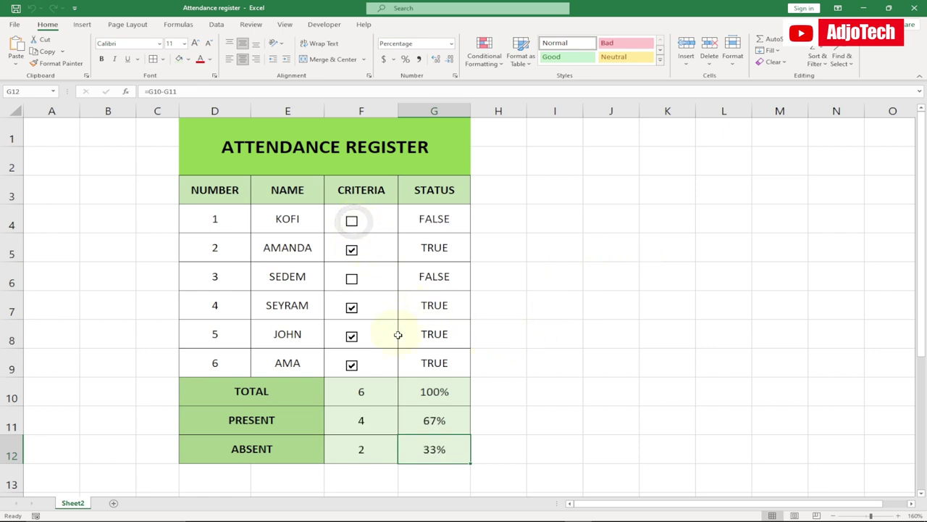
click(352, 279)
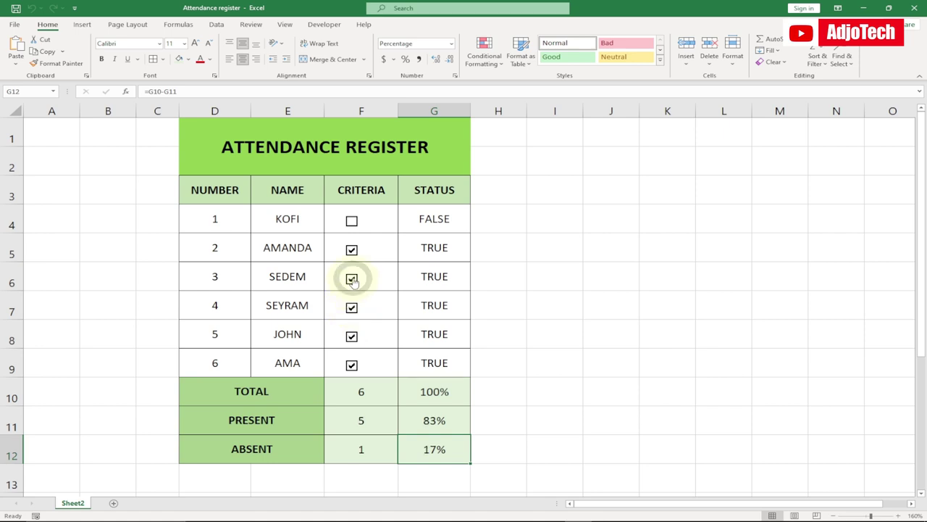
click(351, 279)
click(352, 310)
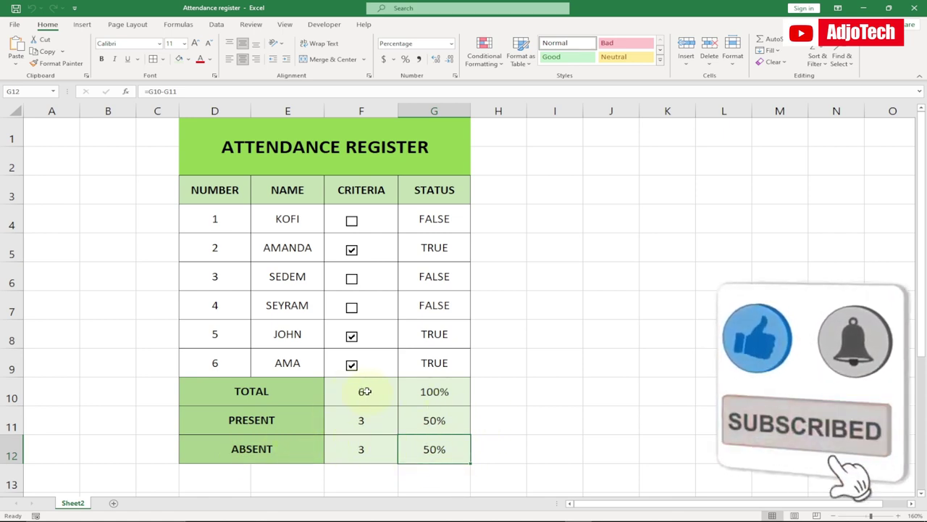
click(351, 307)
click(352, 307)
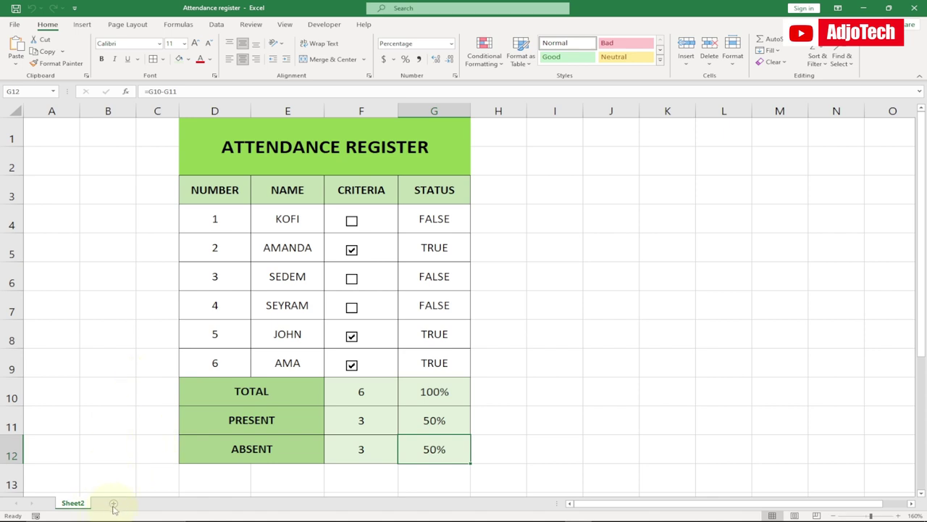
Add Sheet4, then select all cells and make every row taller and every column wider
click(113, 503)
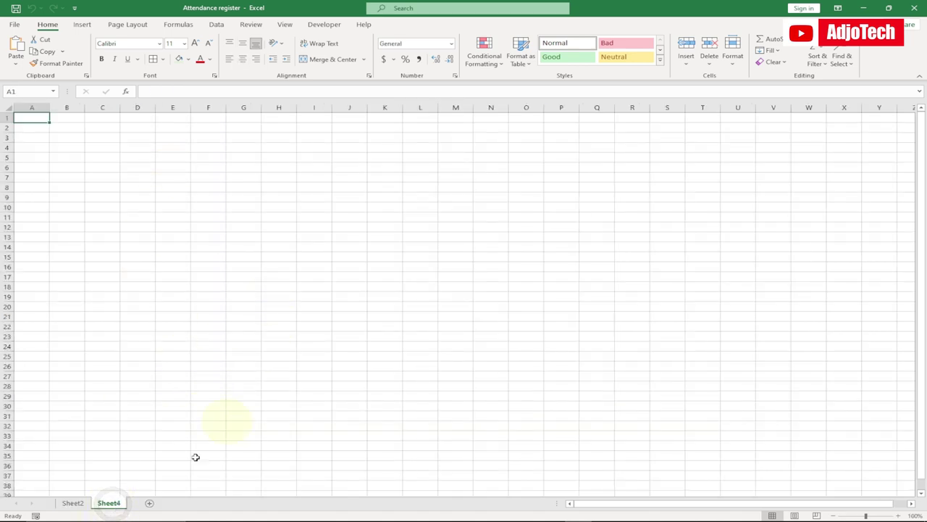
click(6, 117)
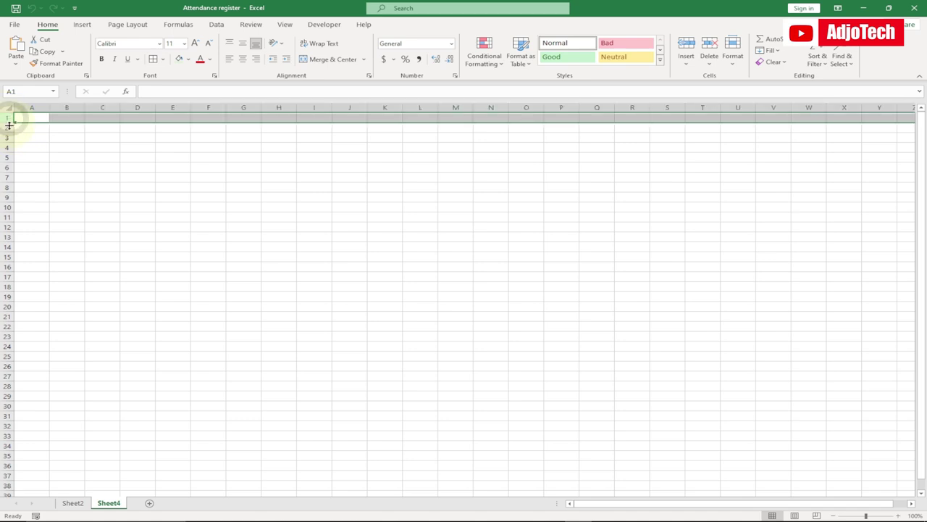
click(7, 108)
drag(8, 122, 15, 137)
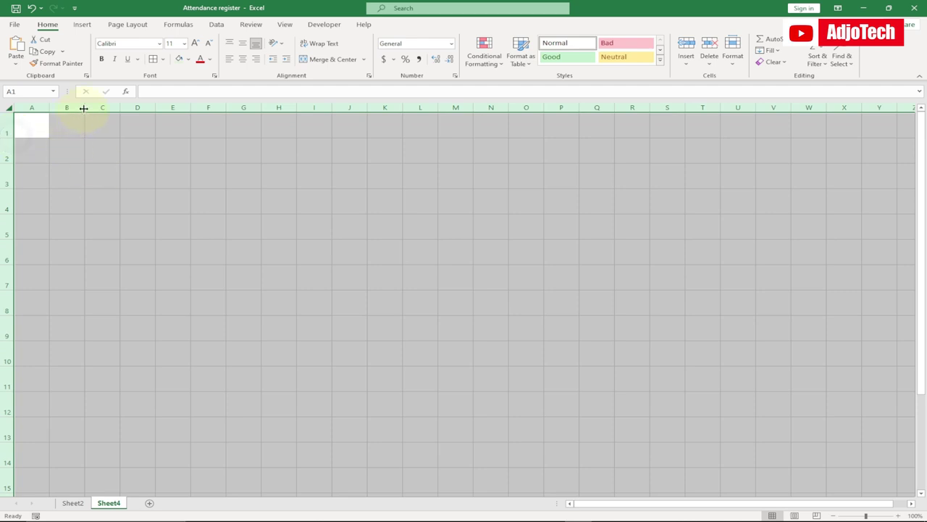
drag(84, 108, 104, 108)
click(217, 182)
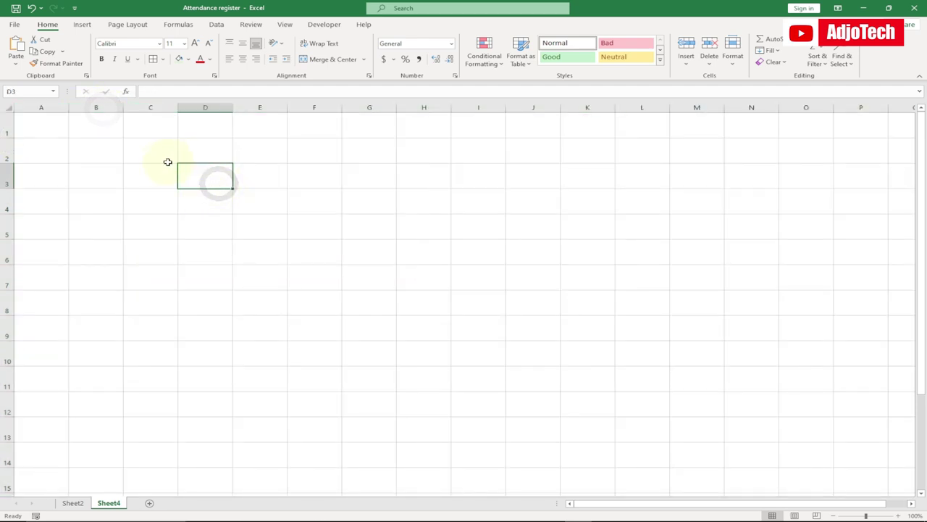
Enter the NUMBER and NAME headings in C3 and D3 of Sheet4
click(72, 502)
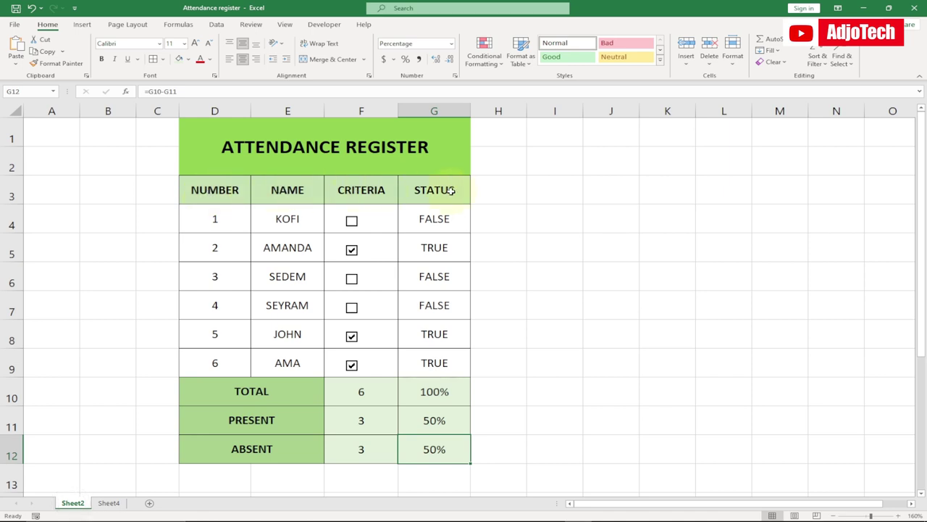
click(109, 502)
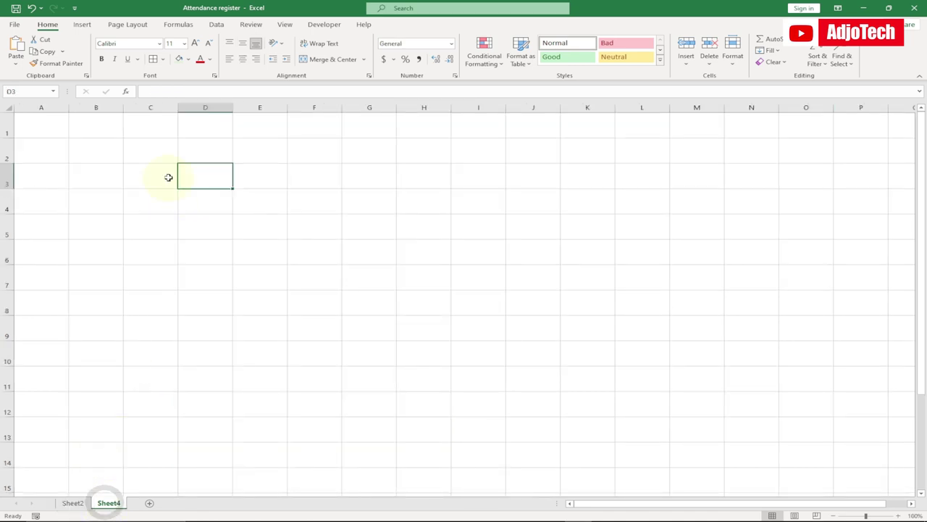
click(161, 177)
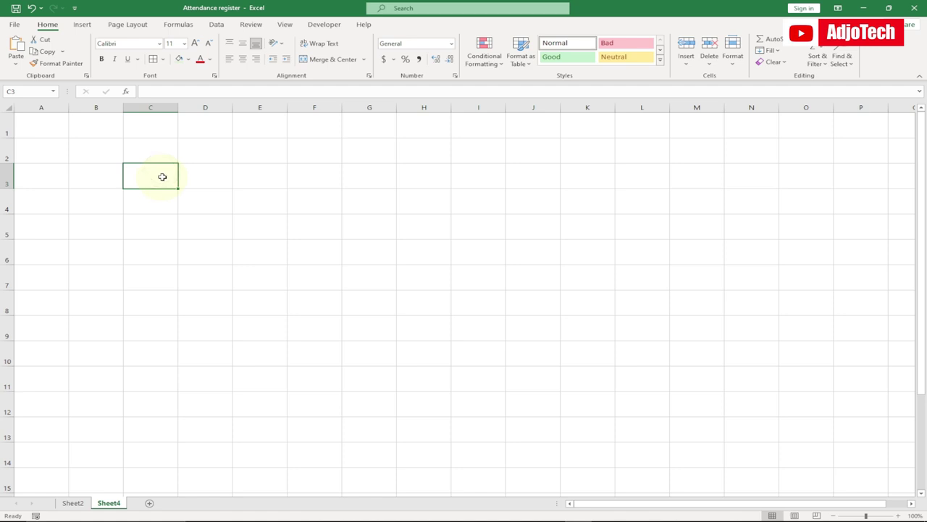
text(NUMBER)
key(Tab)
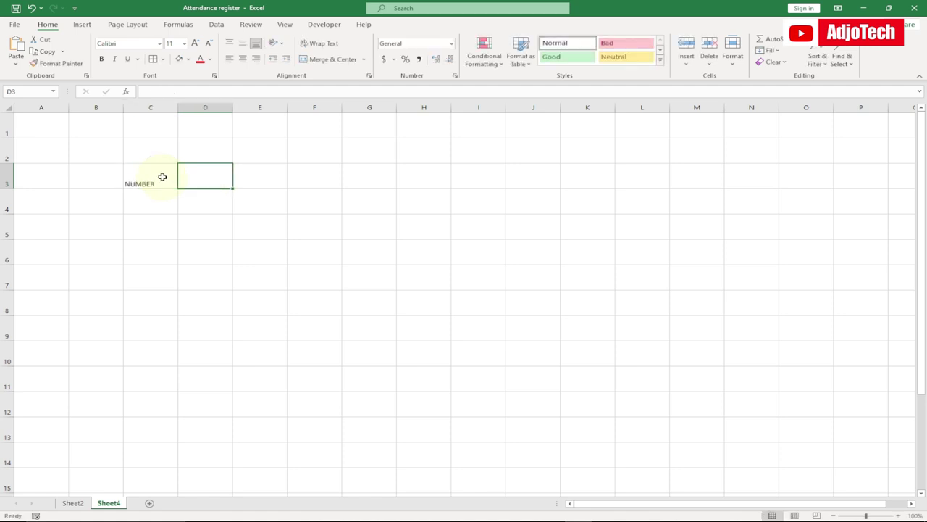
text(NAME)
key(Tab)
Enter the CRITERIA and STATUS headings in E3 and F3
text(CR)
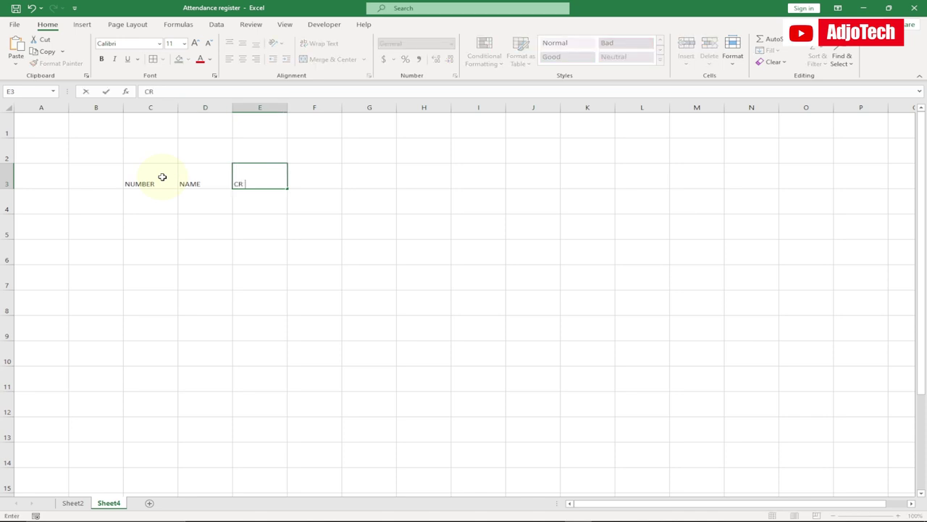
key(Tab)
text(ST)
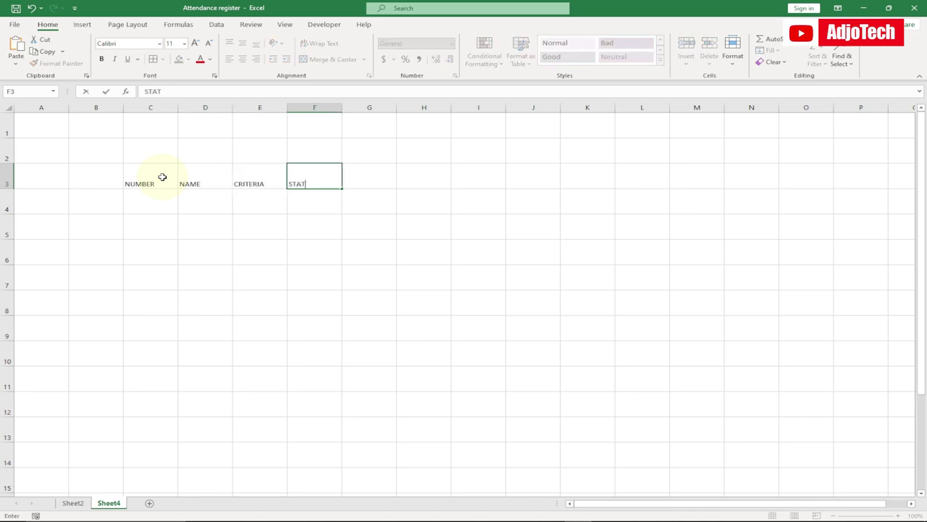
text(ATUS)
click(167, 200)
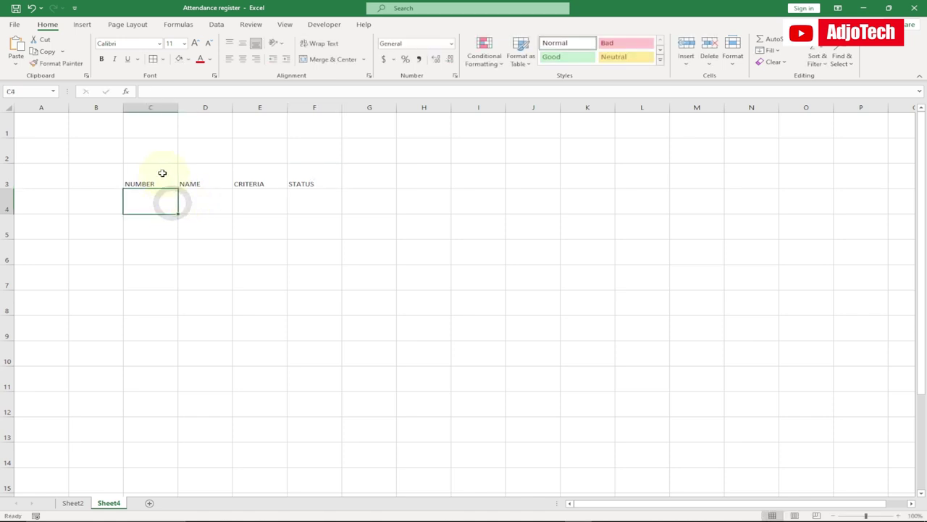
click(162, 174)
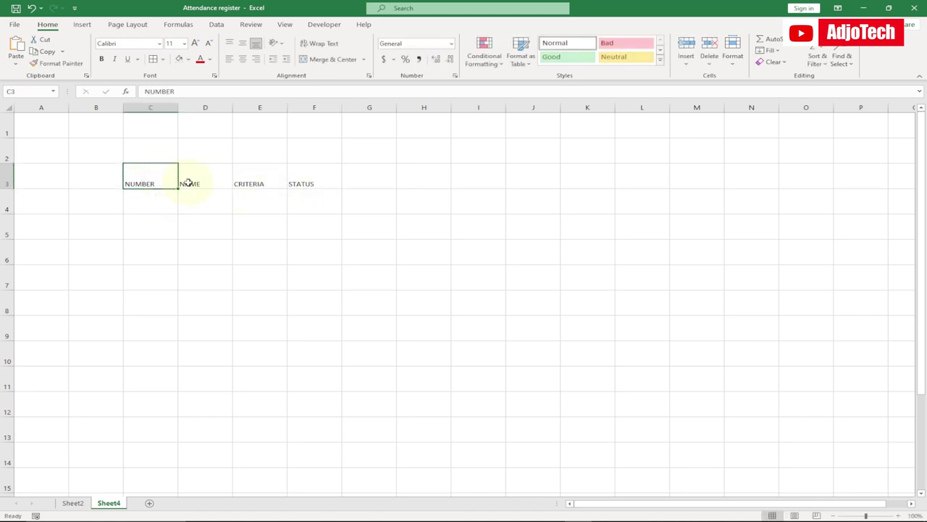
click(174, 131)
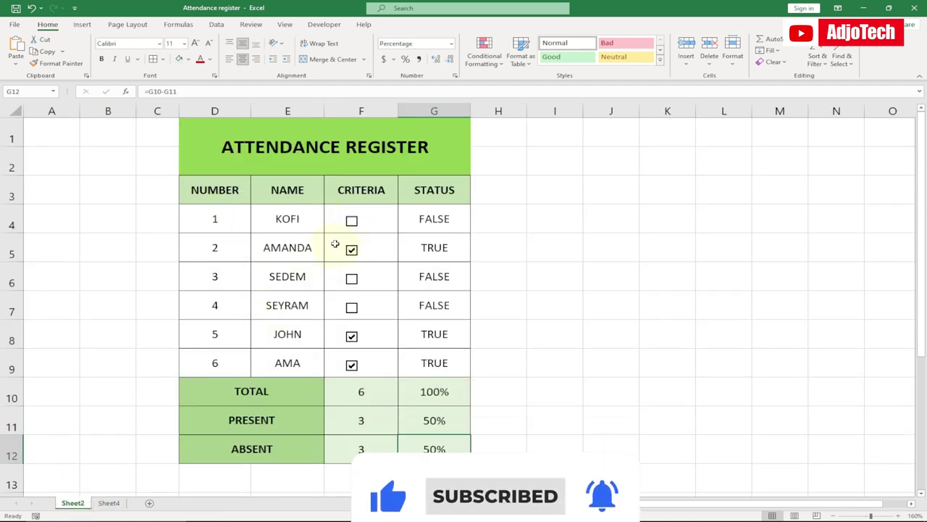
Number C4:C9 from 1 to 6 by entering 1 and 2 and filling the series down
click(107, 505)
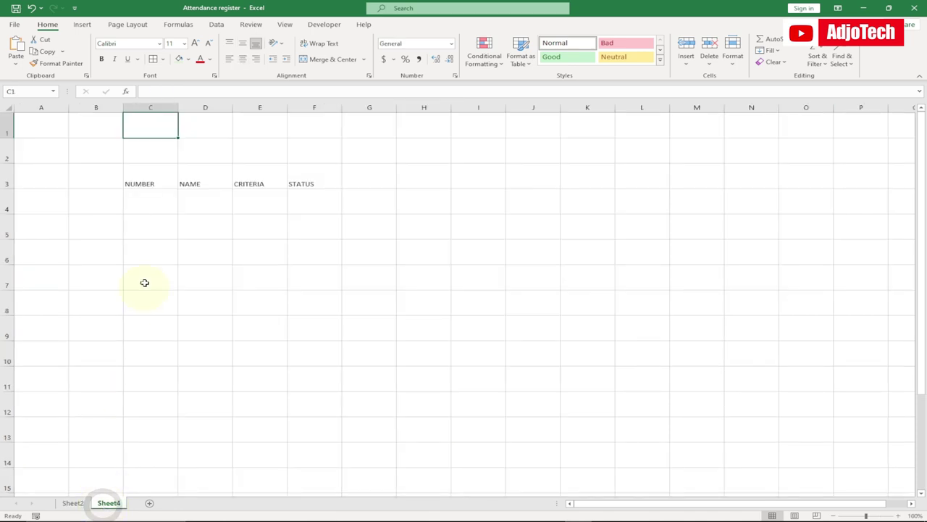
click(152, 207)
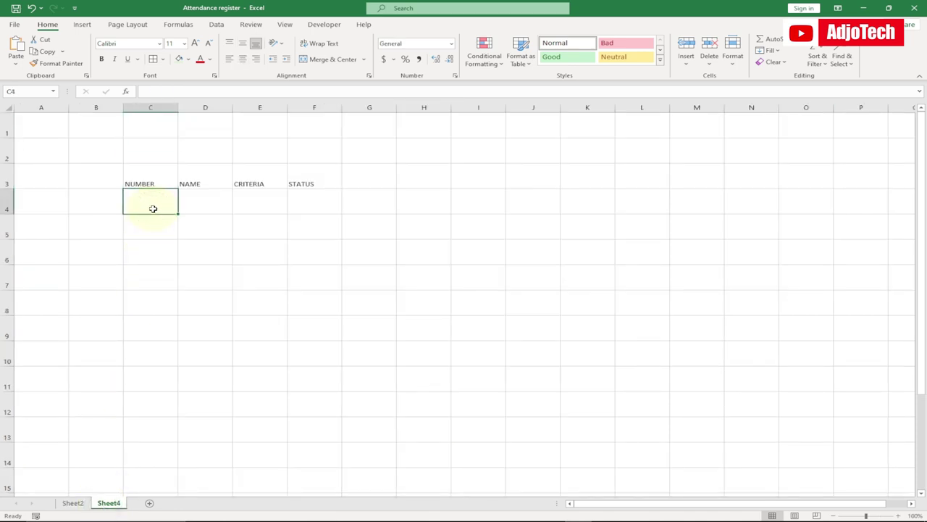
text(1)
click(155, 231)
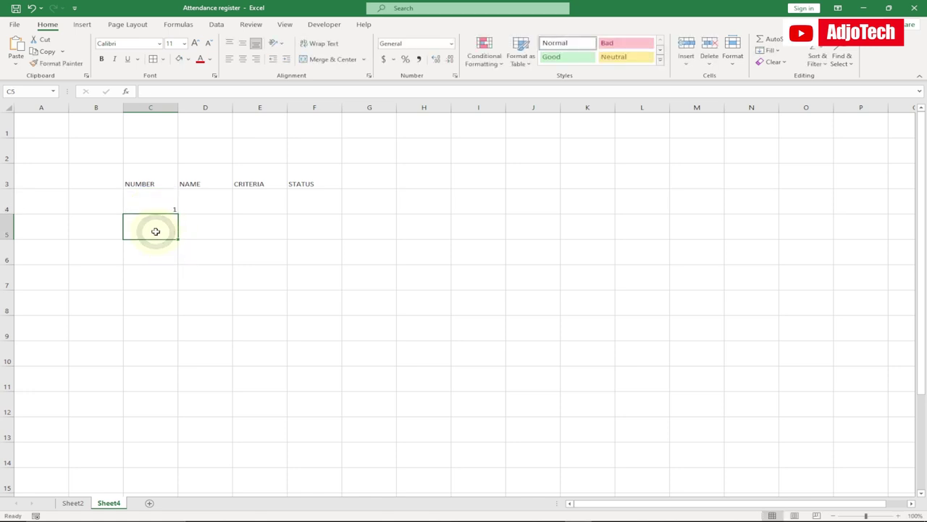
text(2)
click(155, 269)
drag(154, 208, 169, 341)
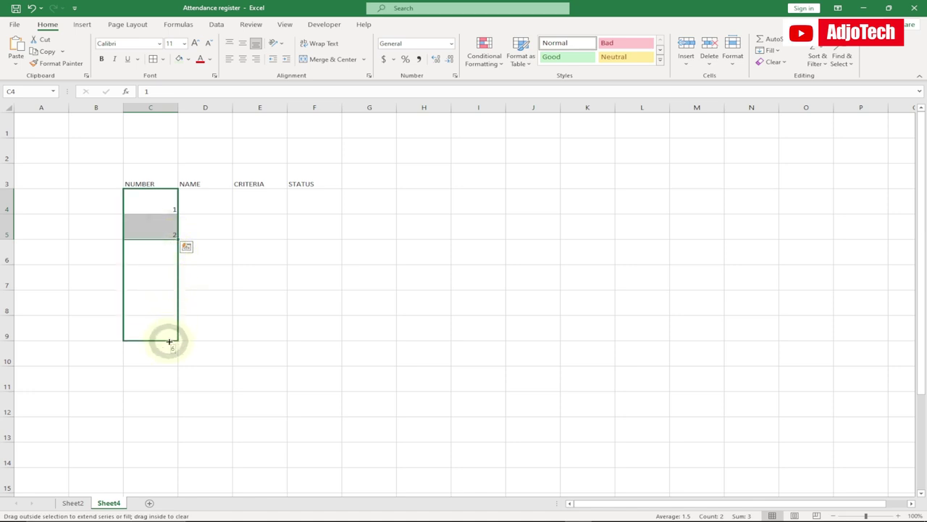
drag(169, 342, 169, 341)
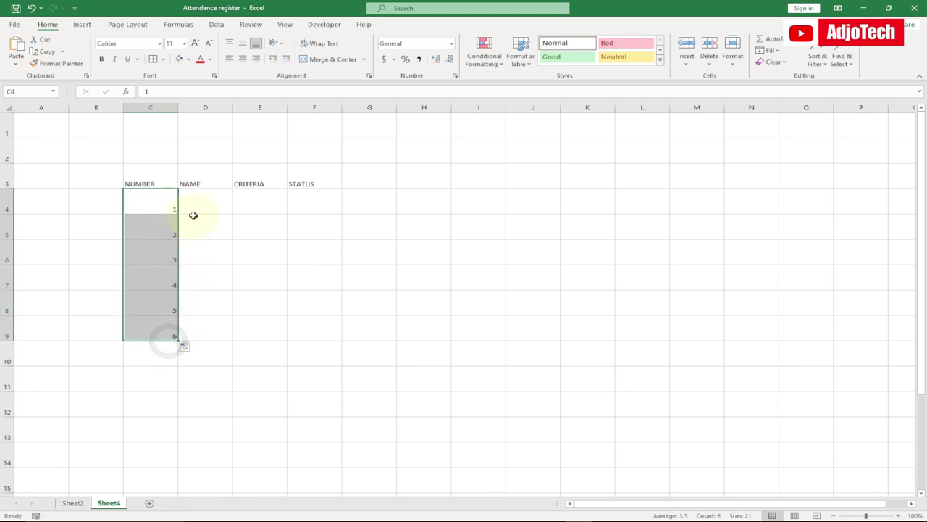
click(197, 203)
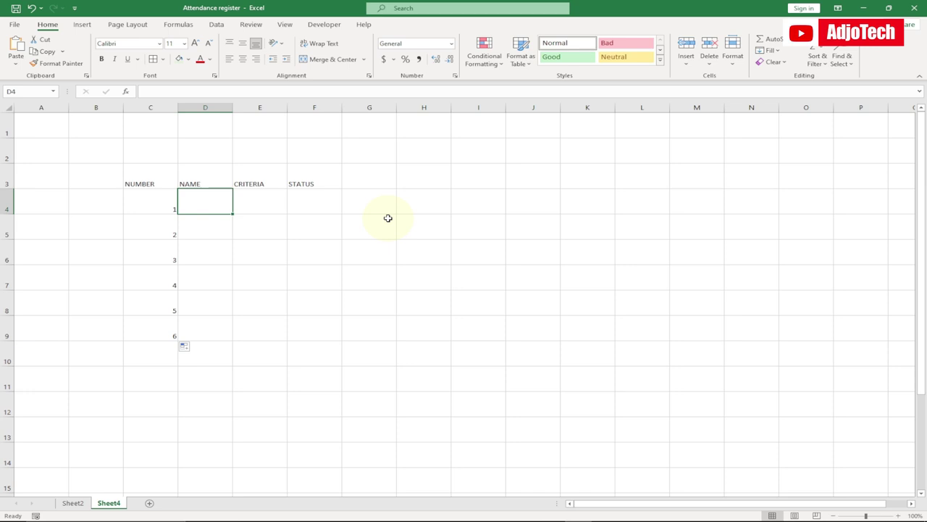
Enter six attendee names in D4:D9, one per row under NAME
text(SEDEM)
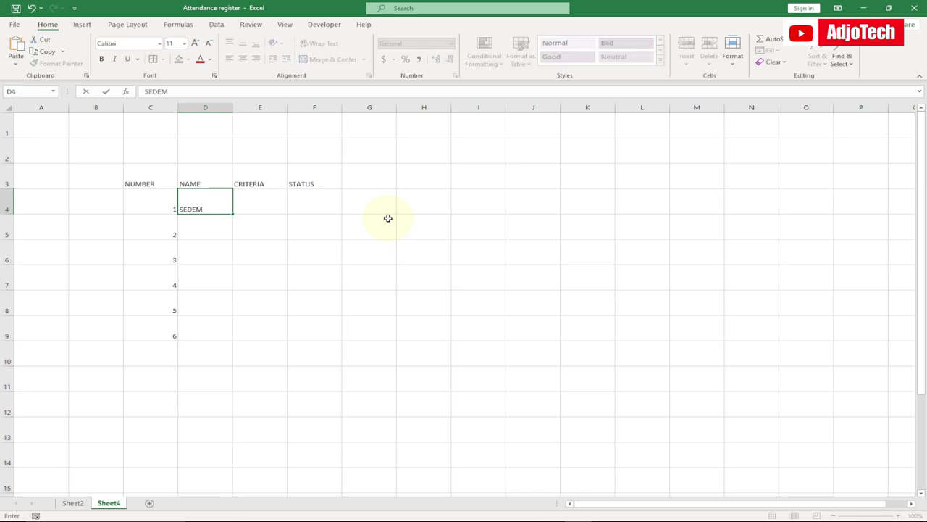
key(Return)
text(KOFI)
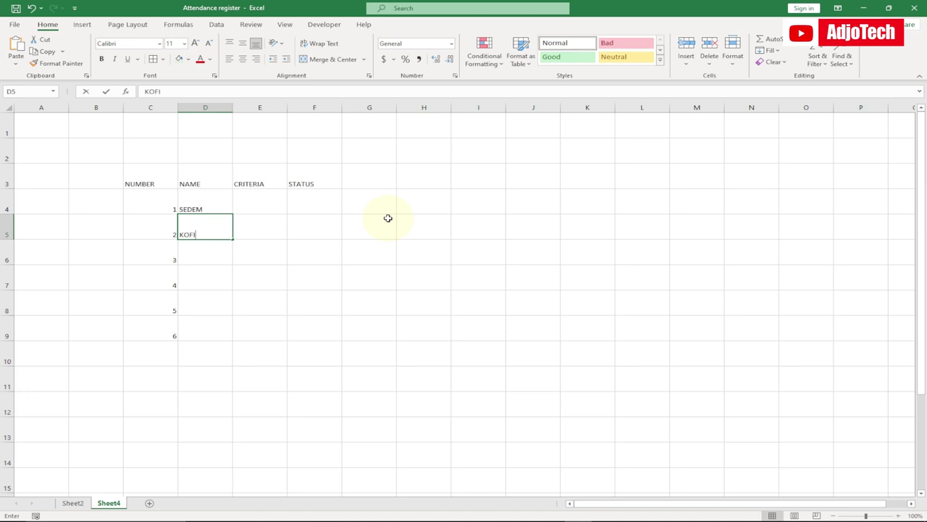
key(Return)
text(JOHN)
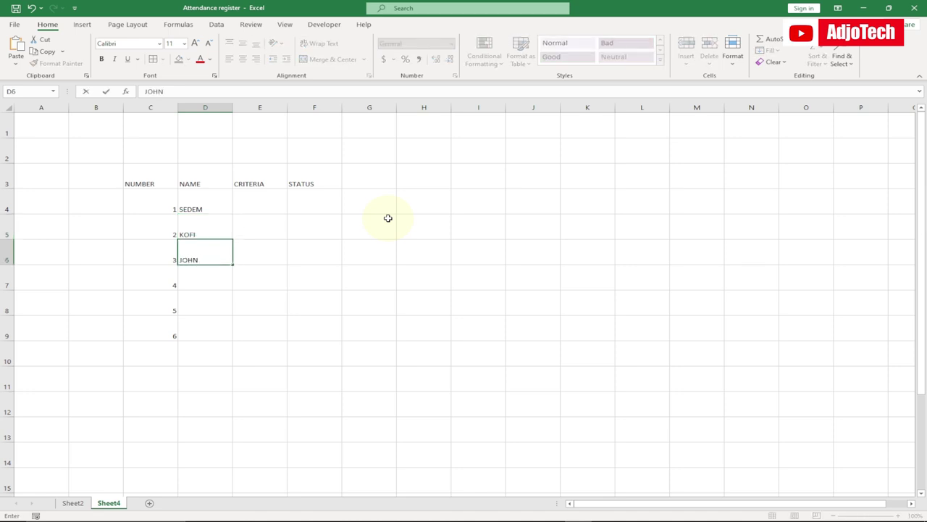
key(Return)
text(AMA)
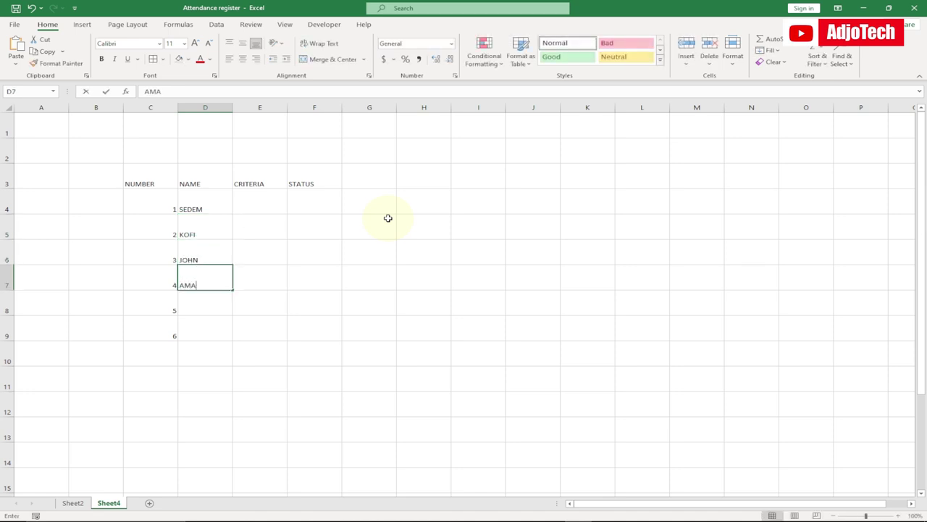
text(NDA)
key(Return)
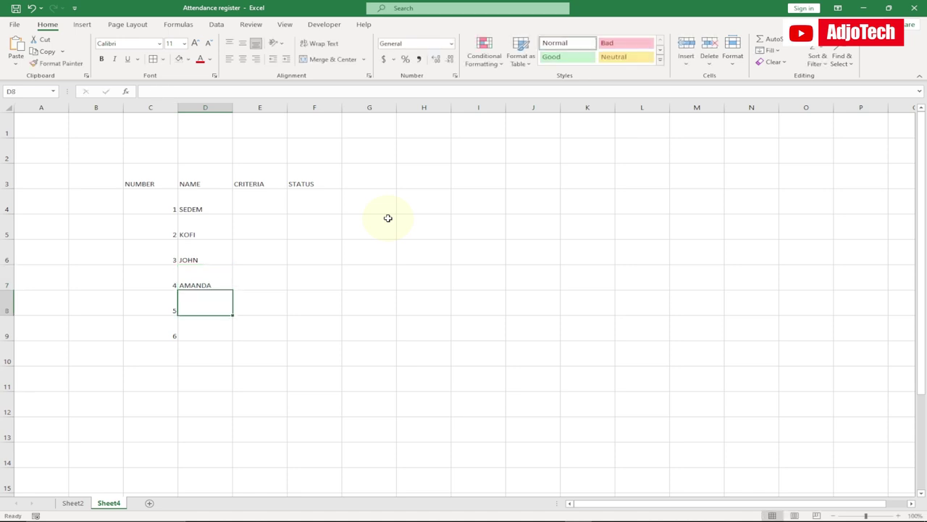
text(SETH)
key(Return)
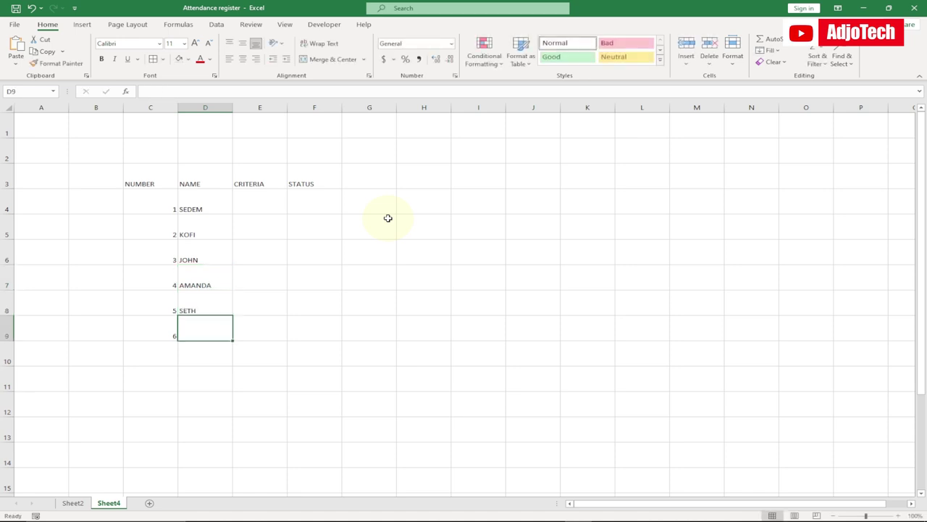
text(ABRAHAM)
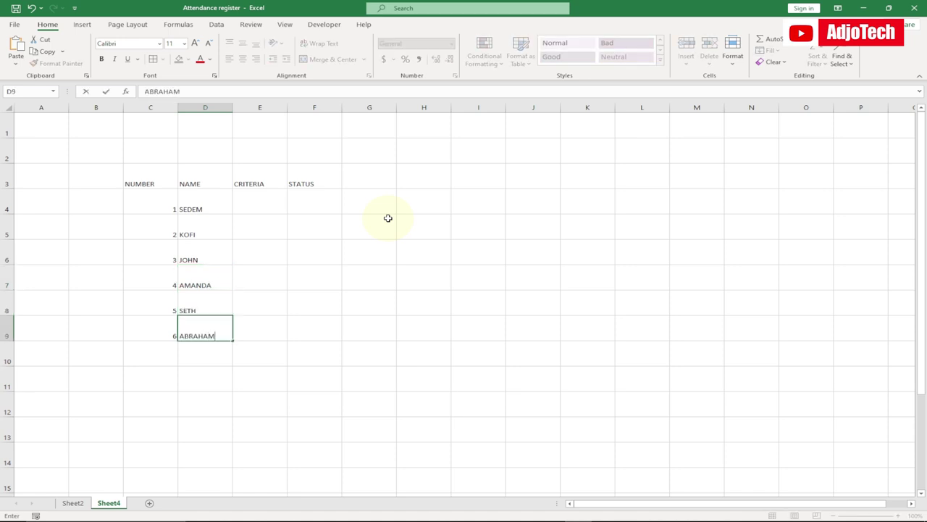
click(261, 234)
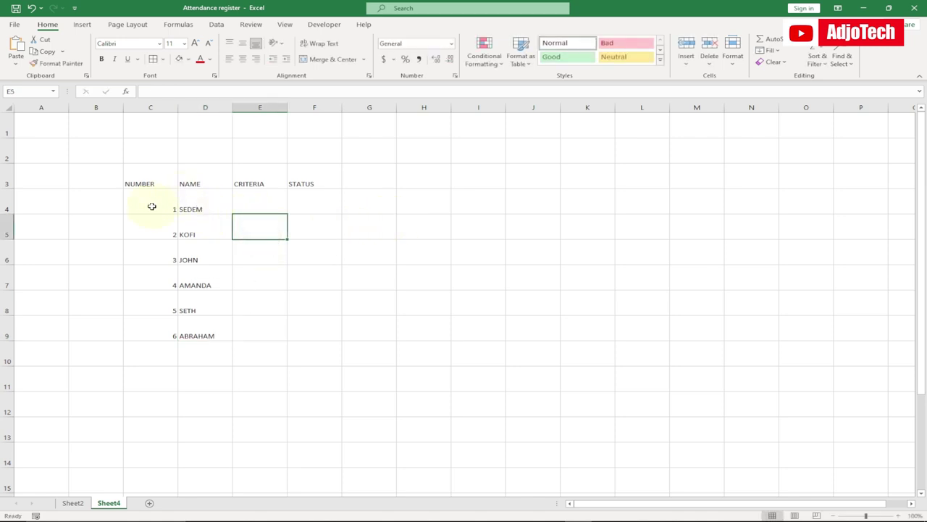
click(246, 199)
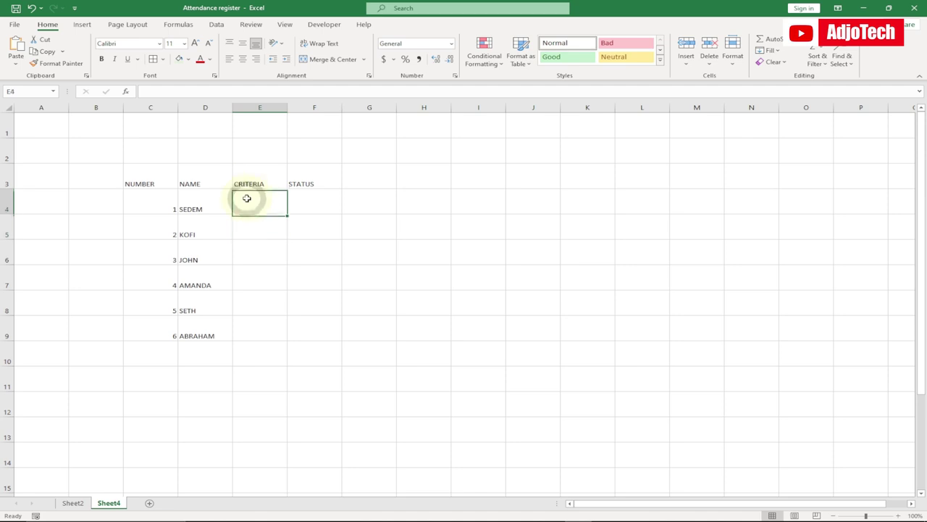
click(72, 502)
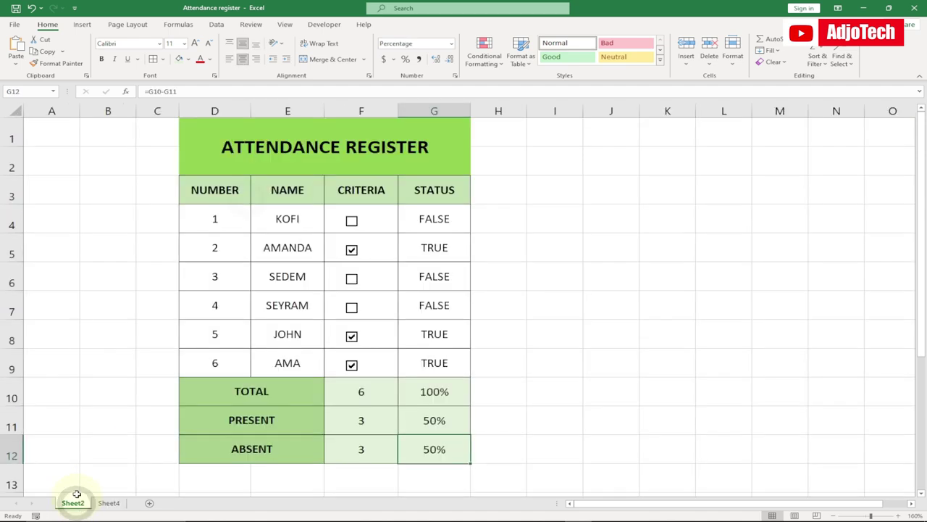
click(353, 221)
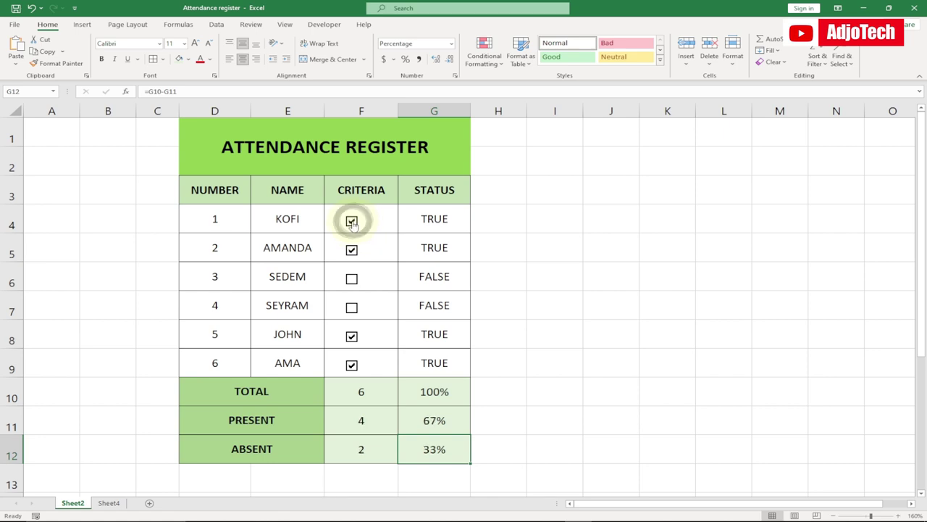
click(353, 222)
click(110, 503)
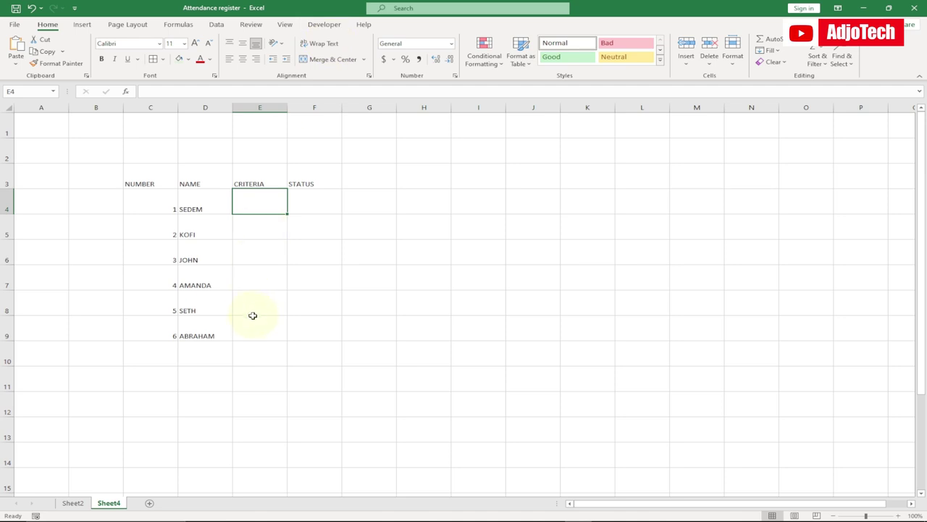
click(15, 24)
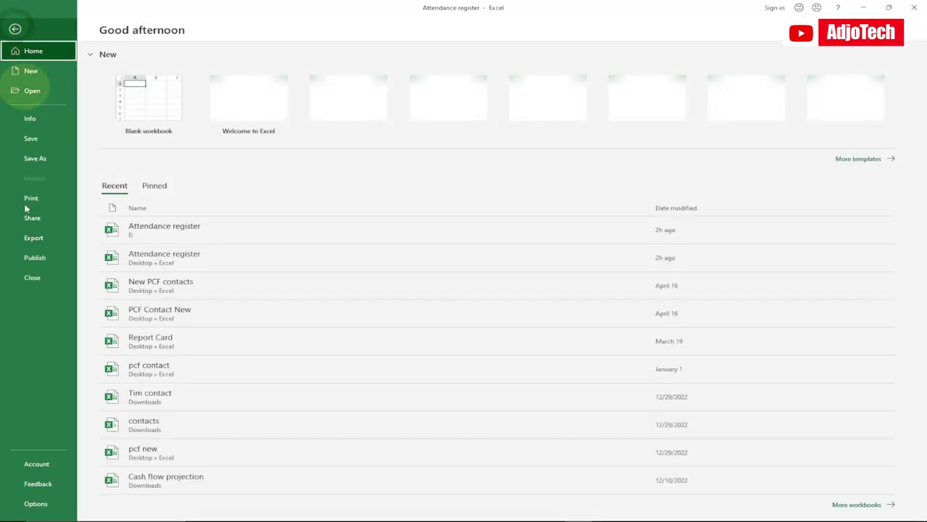
click(36, 504)
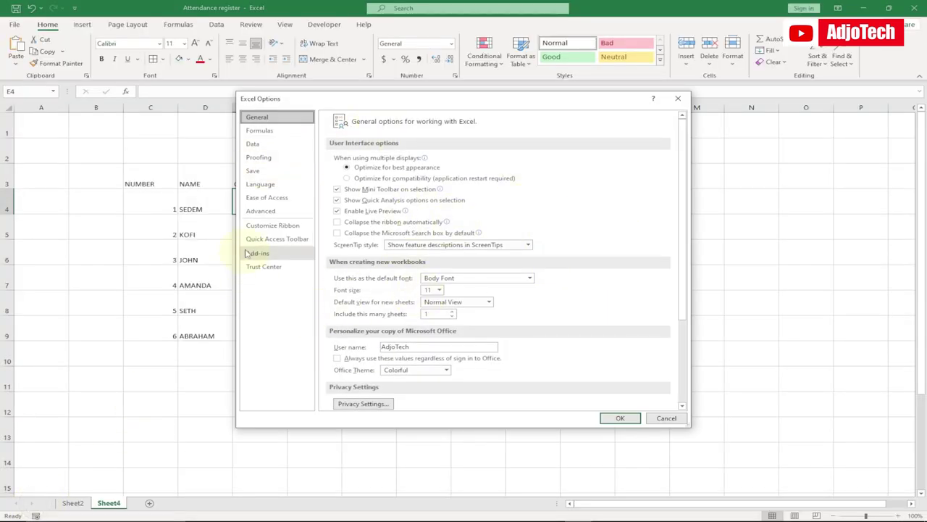
click(269, 227)
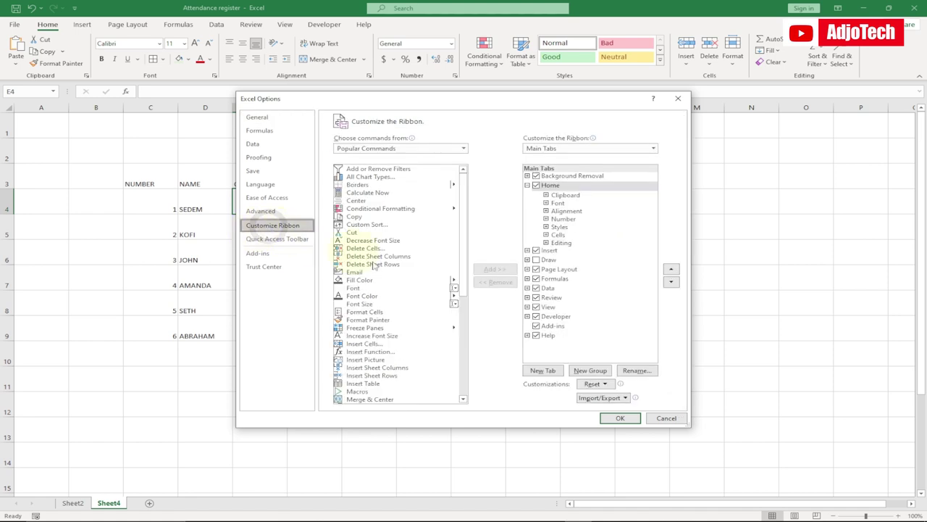
scroll(406, 290, down, 8)
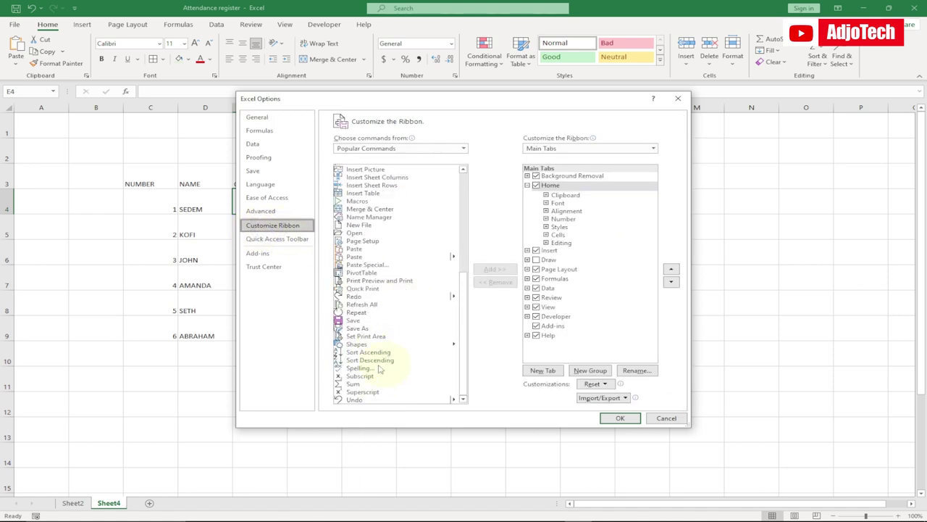
click(366, 336)
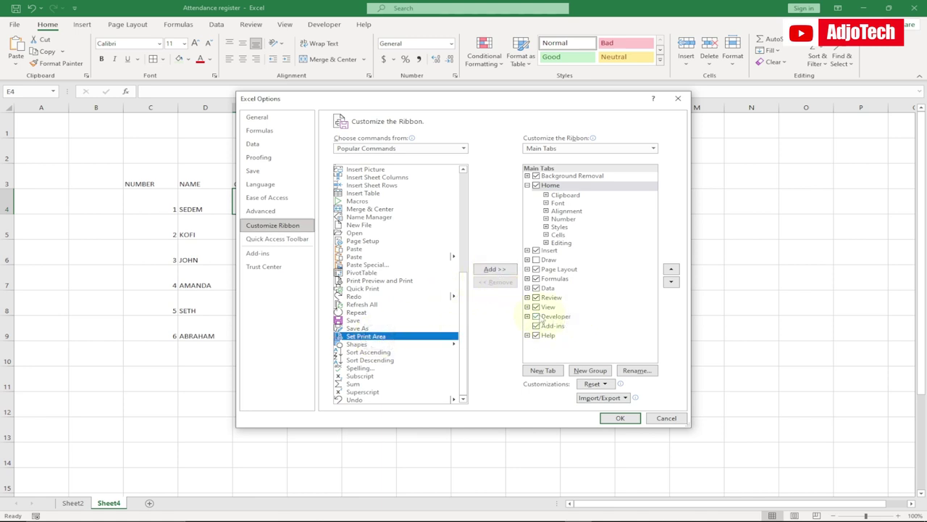
click(666, 418)
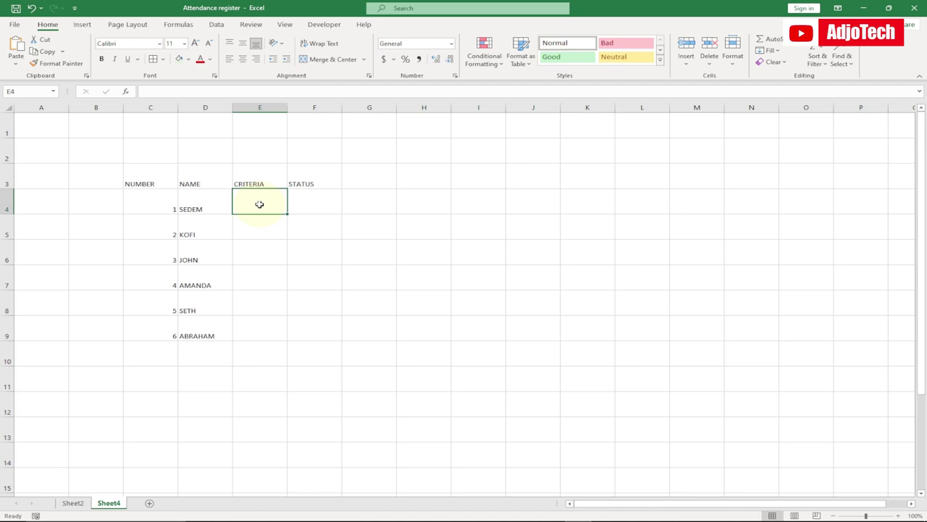
Draw an unticked Form Control checkbox in E4 with its label text removed
click(326, 25)
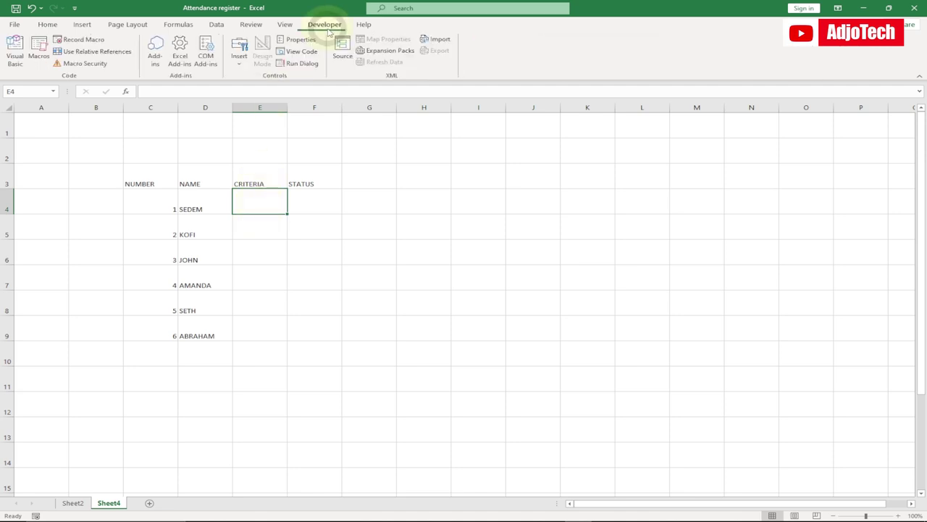
click(240, 63)
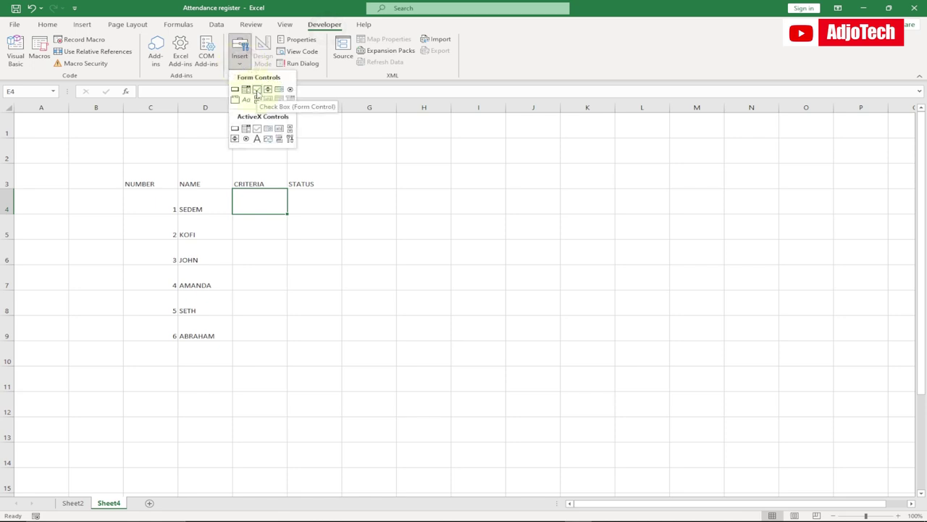
click(257, 90)
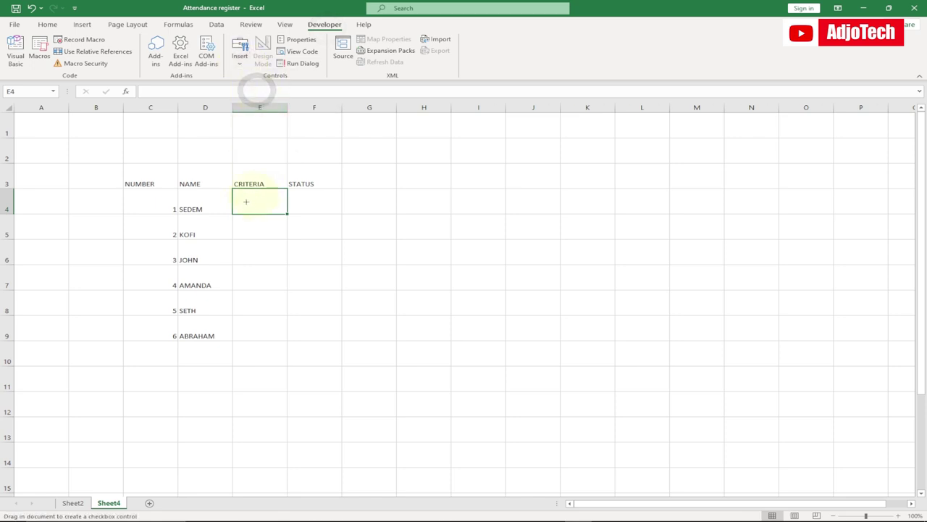
drag(244, 194, 268, 212)
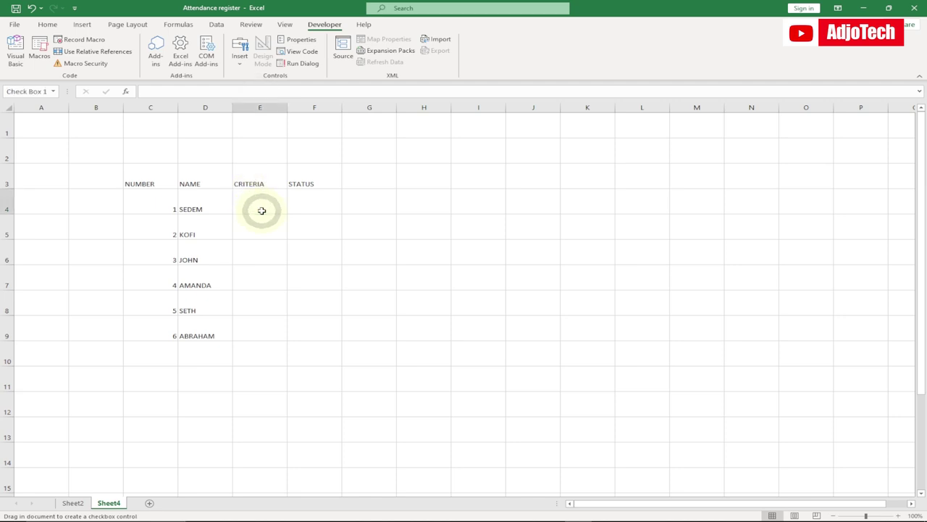
click(262, 204)
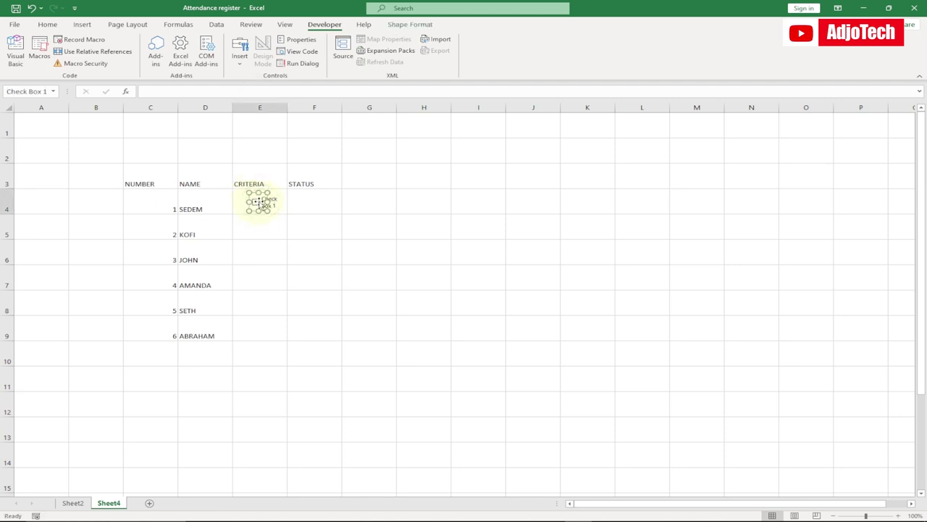
right_click(259, 203)
click(293, 252)
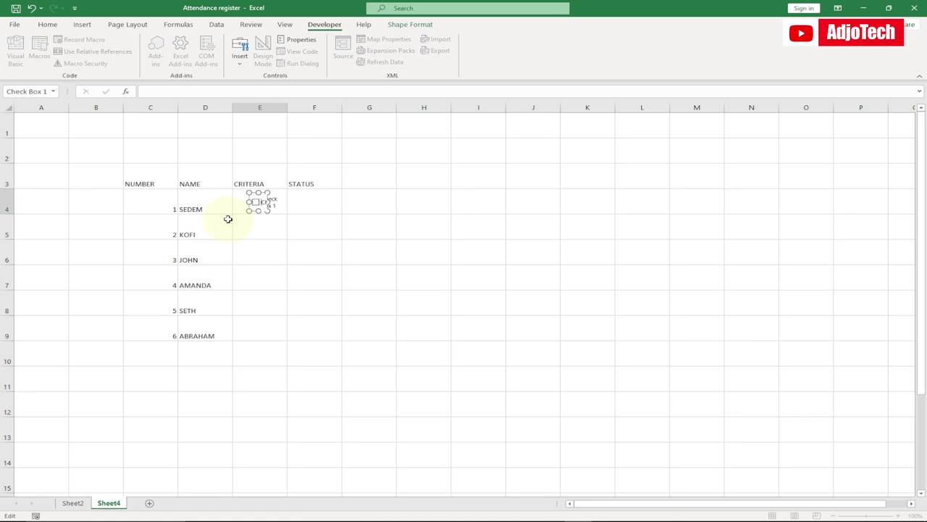
click(257, 226)
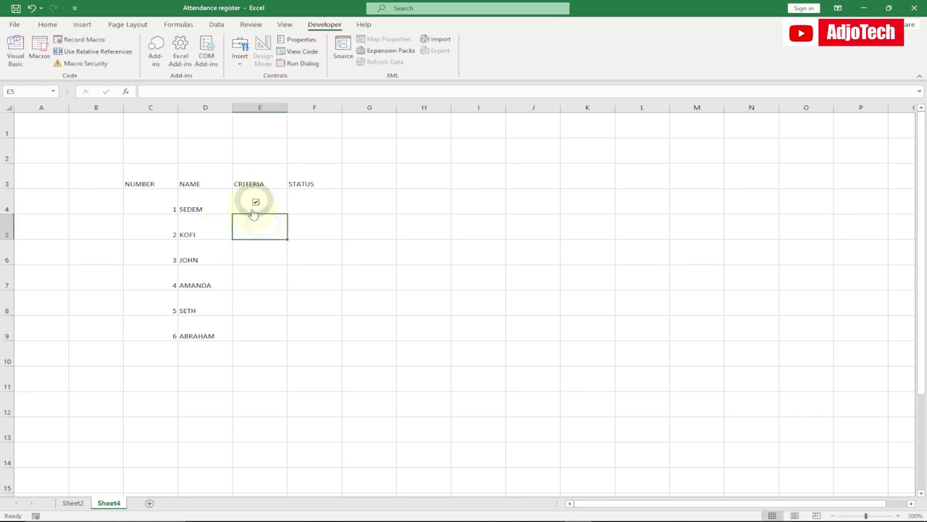
click(255, 202)
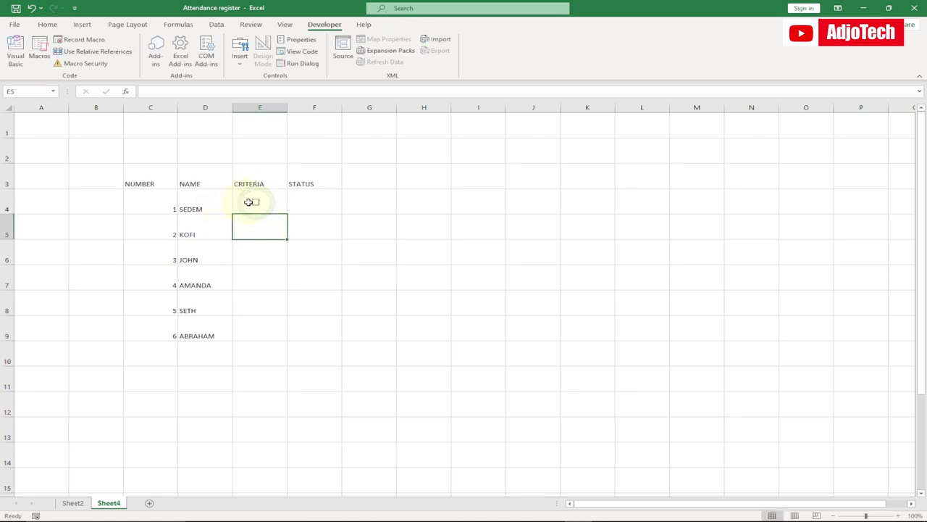
Fill the E4 checkbox down so E5 through E9 each get one
click(248, 203)
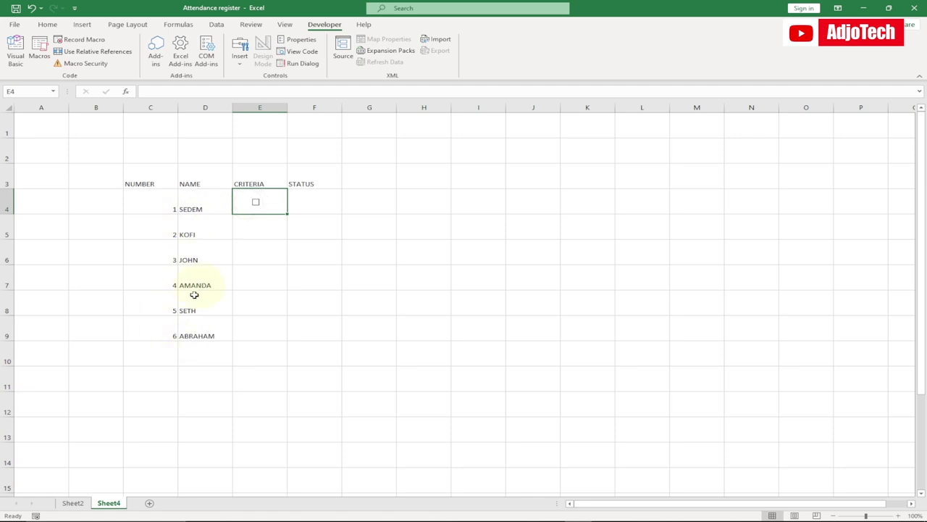
drag(287, 215, 279, 329)
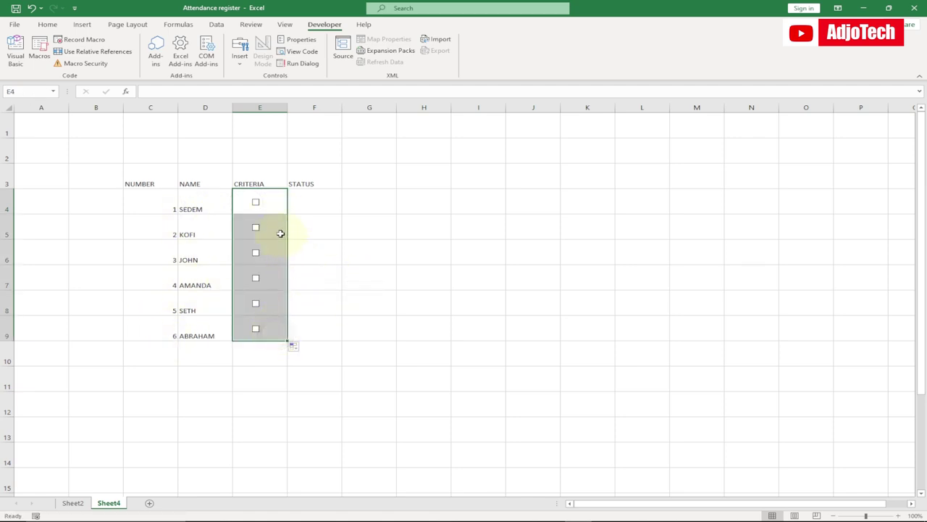
click(274, 202)
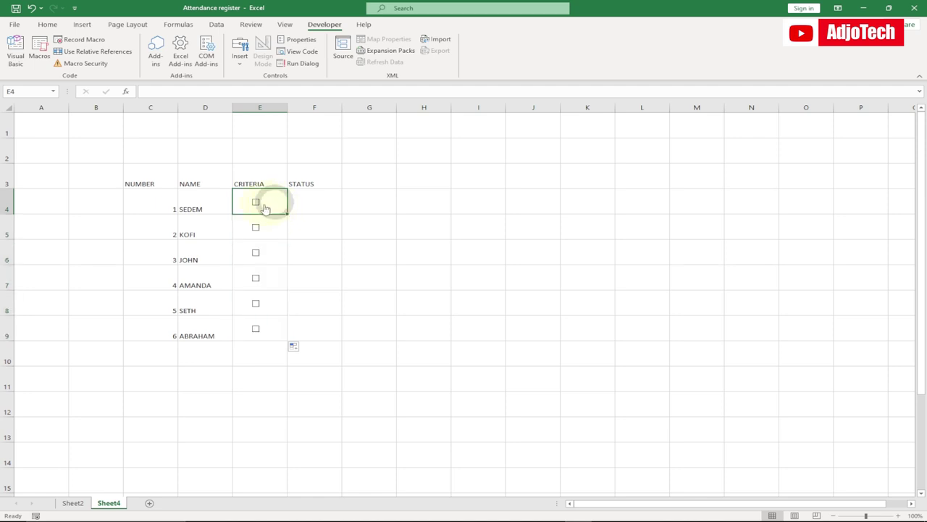
click(310, 201)
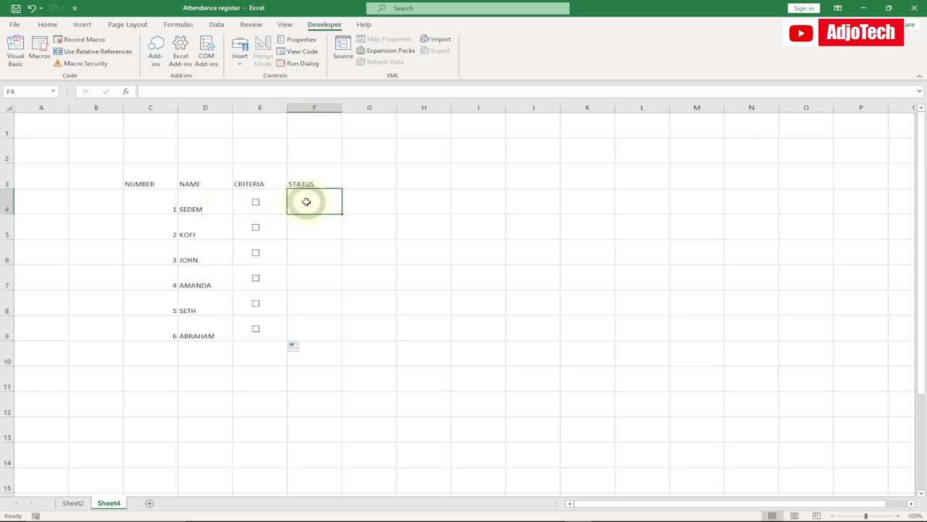
click(255, 203)
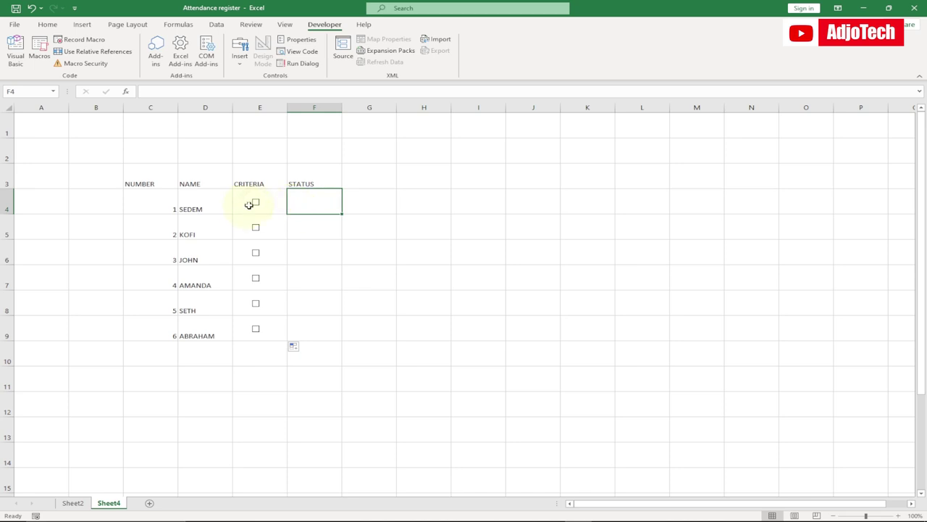
click(247, 204)
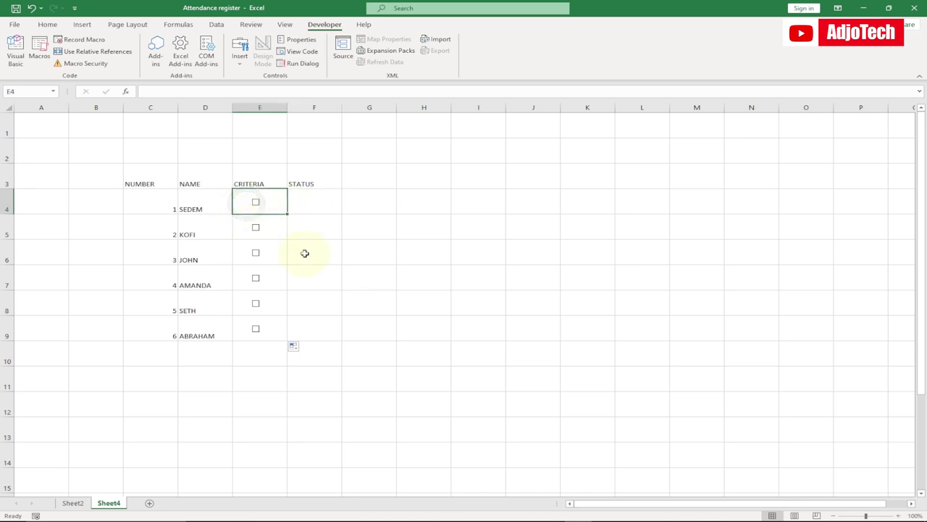
Link the E4 and E5 checkboxes to cells F4 and F5
right_click(256, 205)
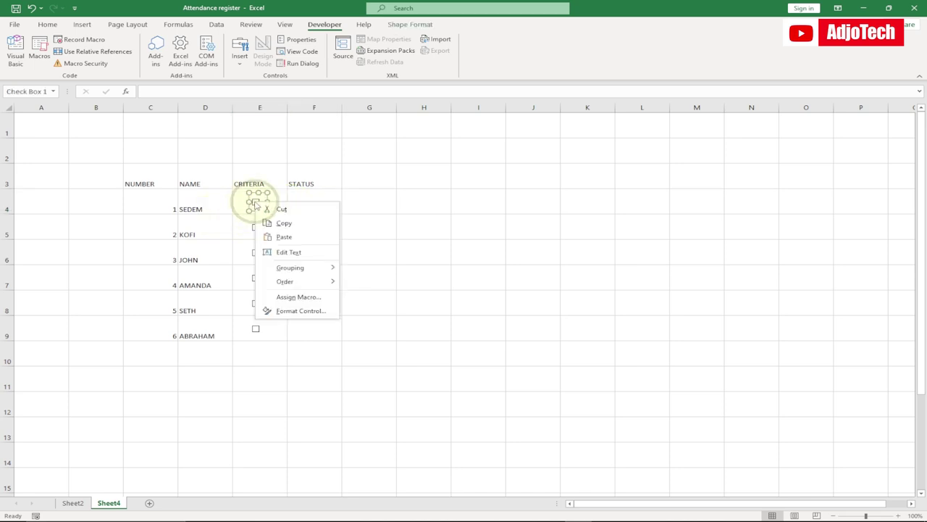
click(286, 313)
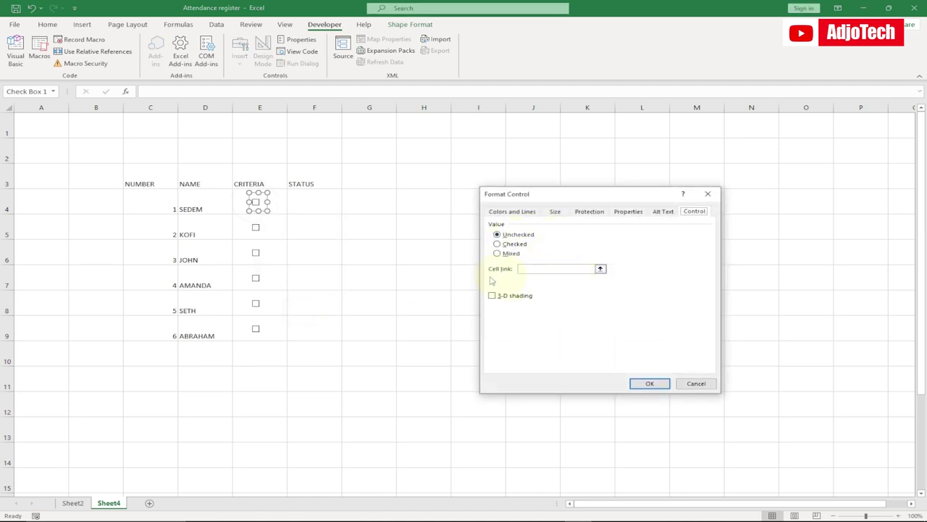
click(532, 268)
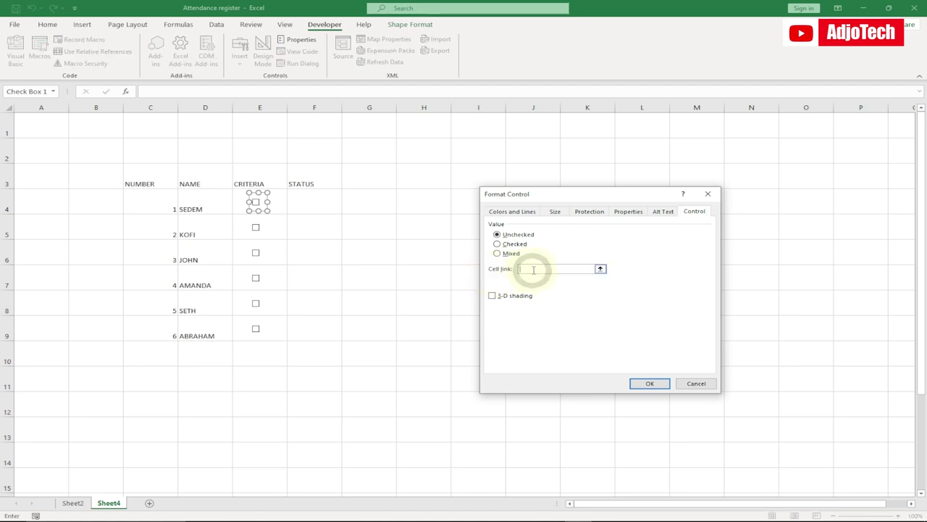
click(302, 202)
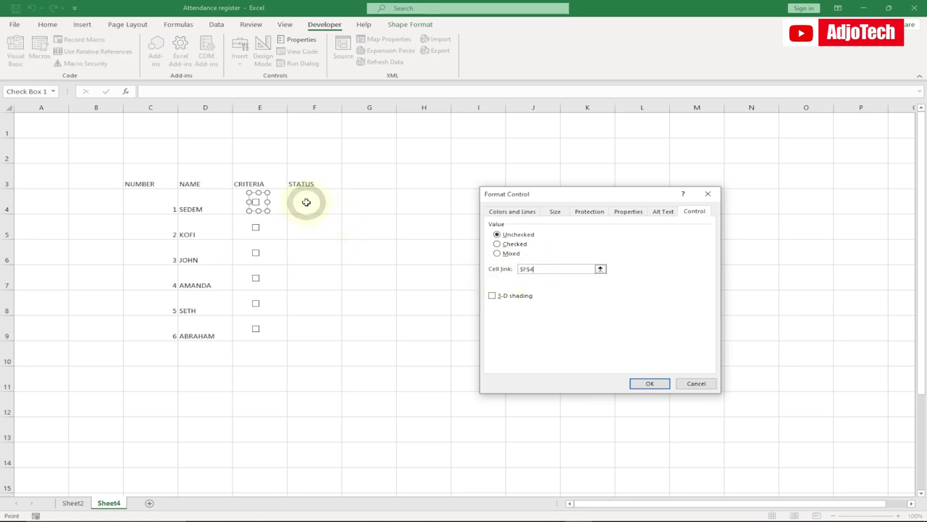
click(651, 384)
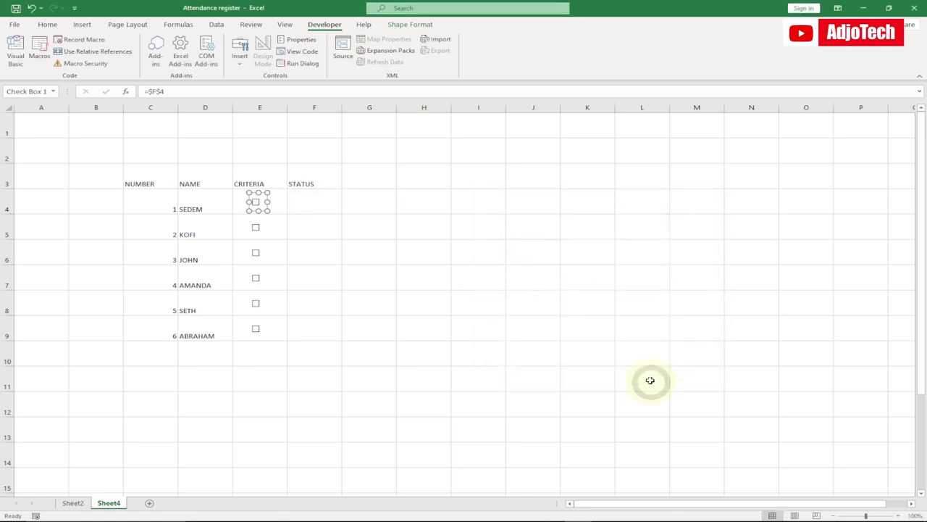
right_click(258, 231)
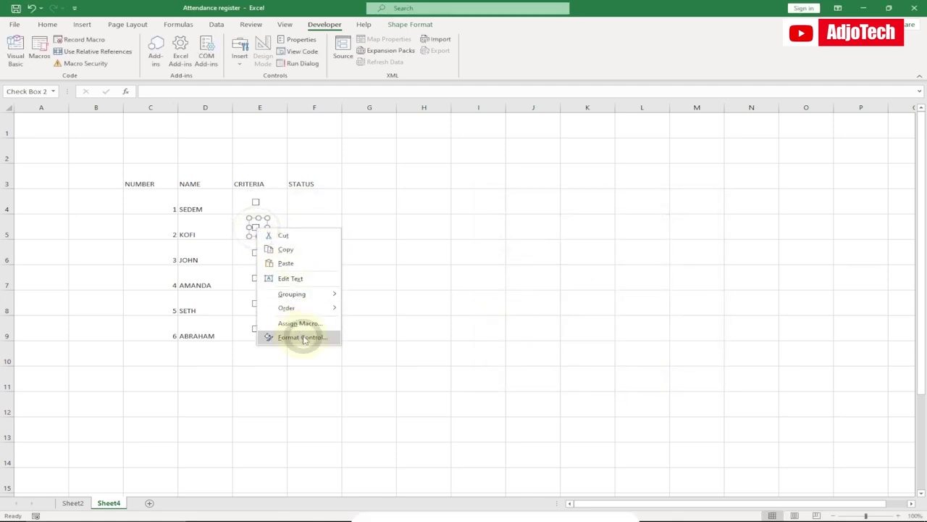
click(302, 337)
click(543, 267)
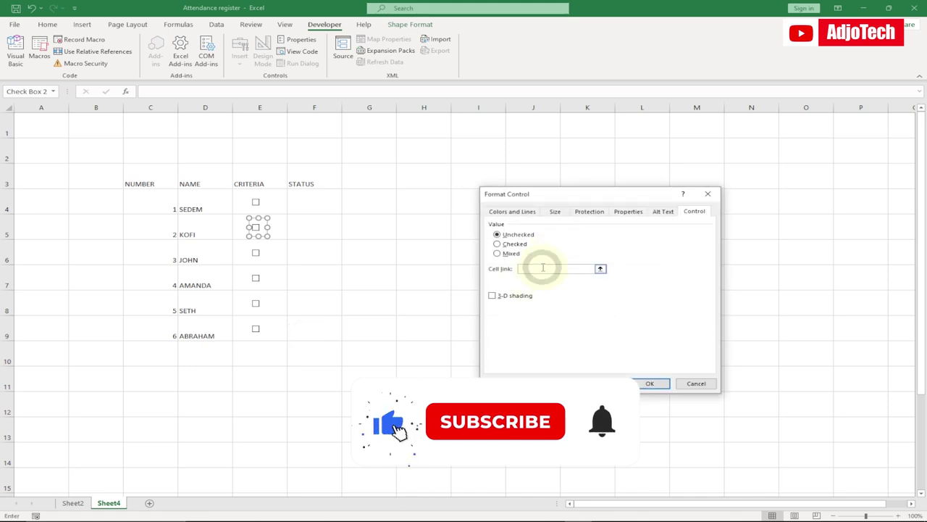
click(308, 224)
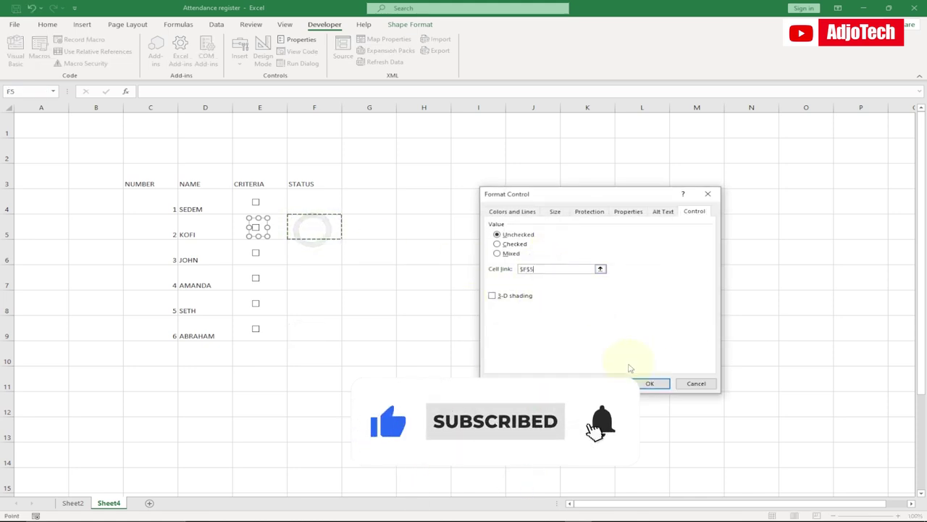
click(649, 384)
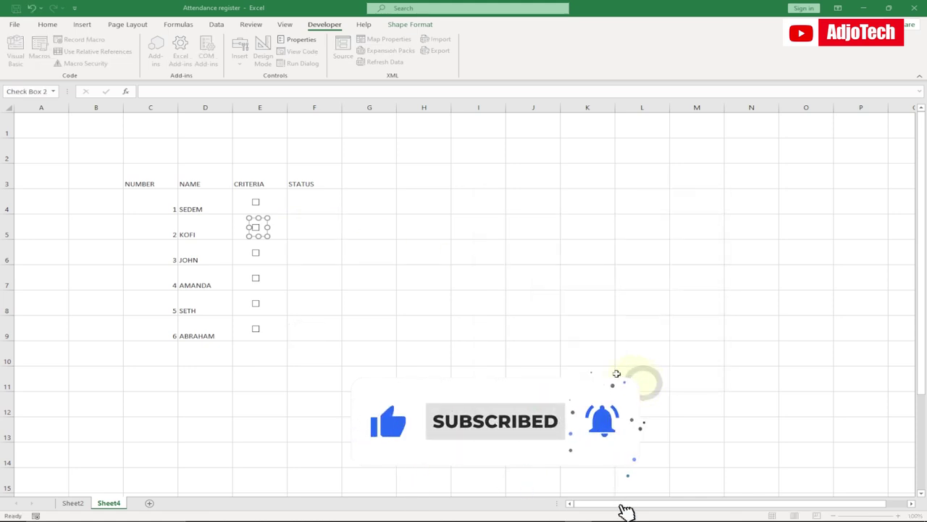
Link the E6 checkbox to cell F6, leaving it unticked
right_click(255, 254)
key(Escape)
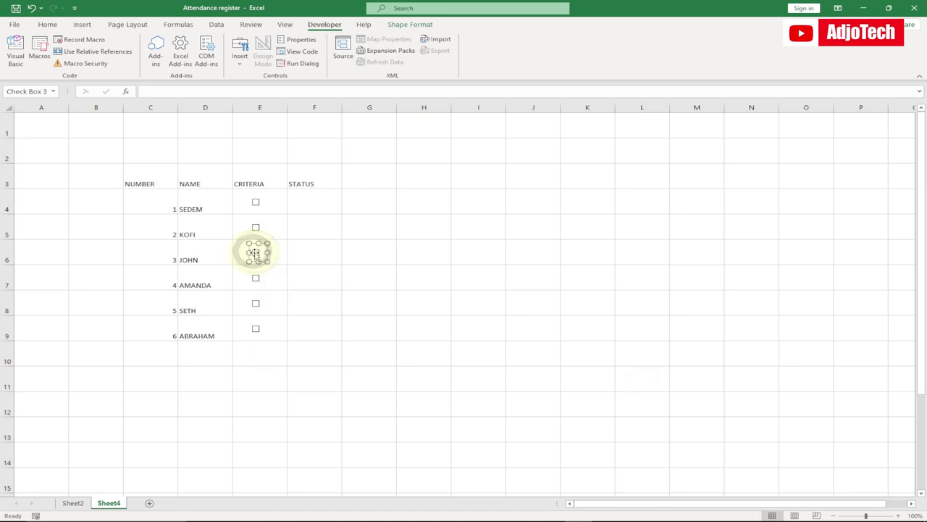
click(255, 254)
click(296, 252)
click(256, 255)
click(257, 255)
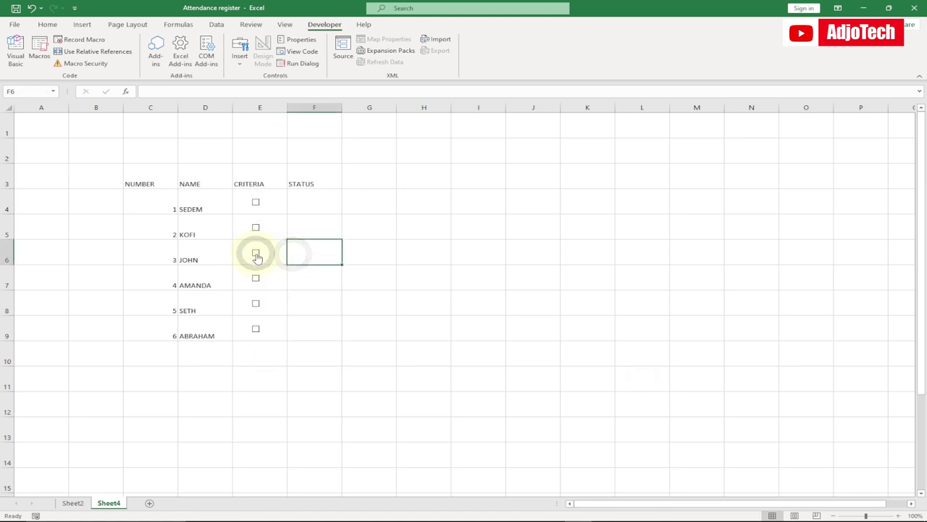
right_click(257, 255)
click(306, 366)
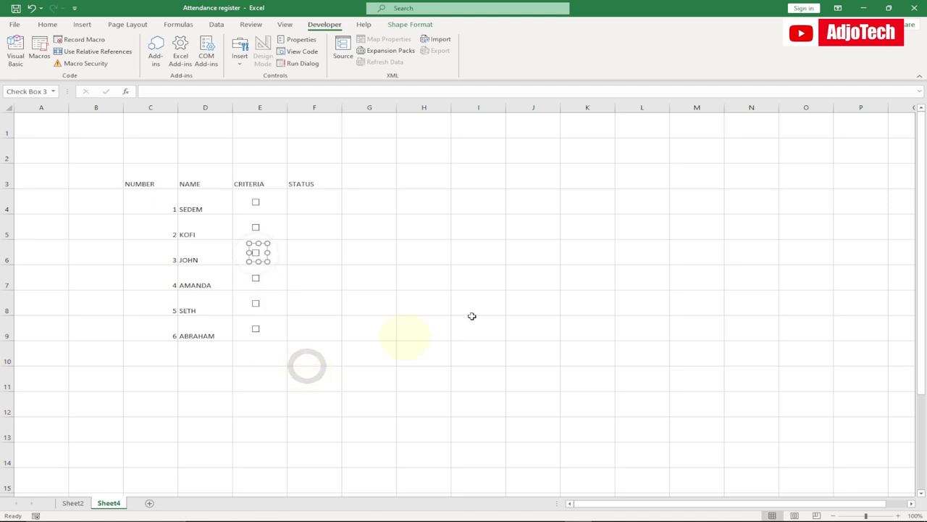
click(535, 269)
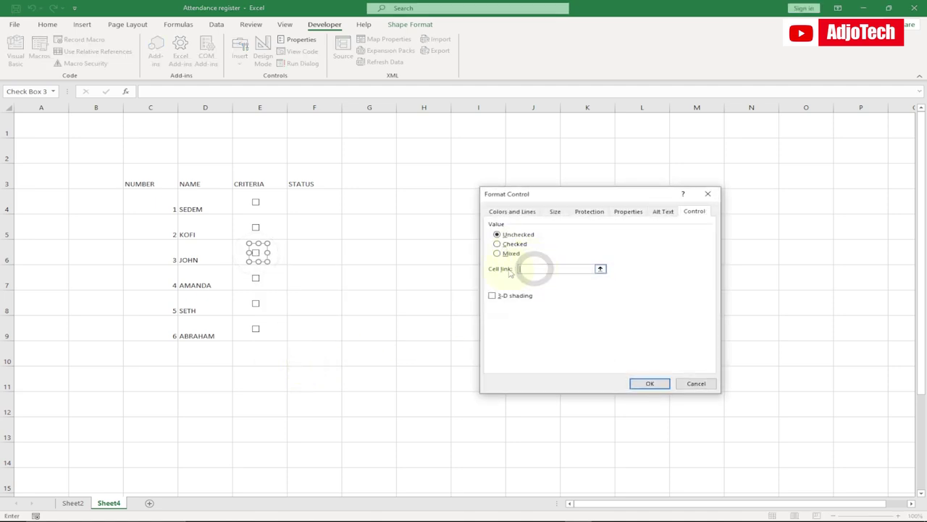
click(309, 257)
click(650, 383)
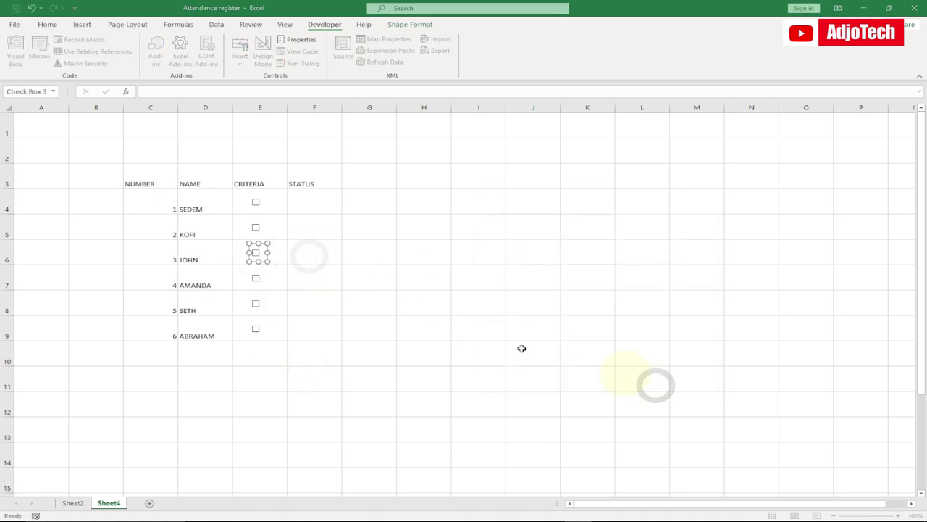
Link the E7 and E8 checkboxes to cells F7 and F8
right_click(255, 278)
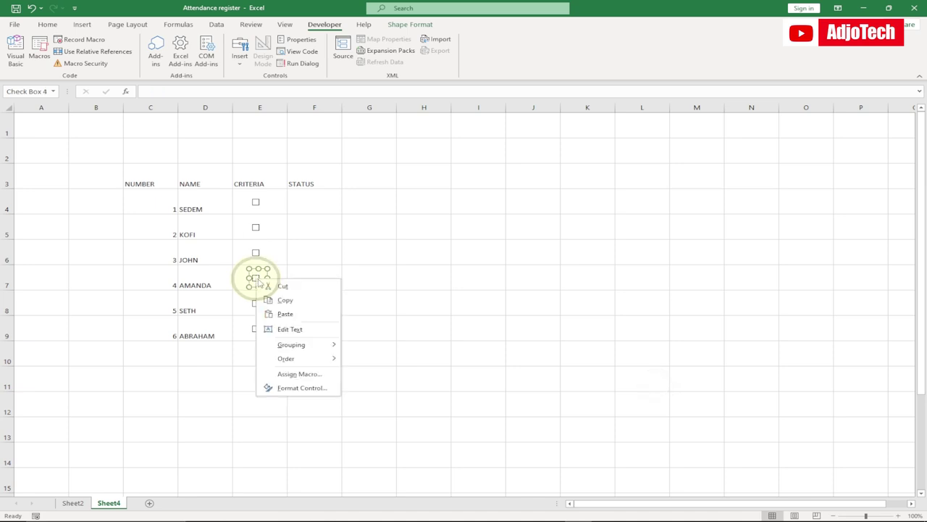
click(305, 388)
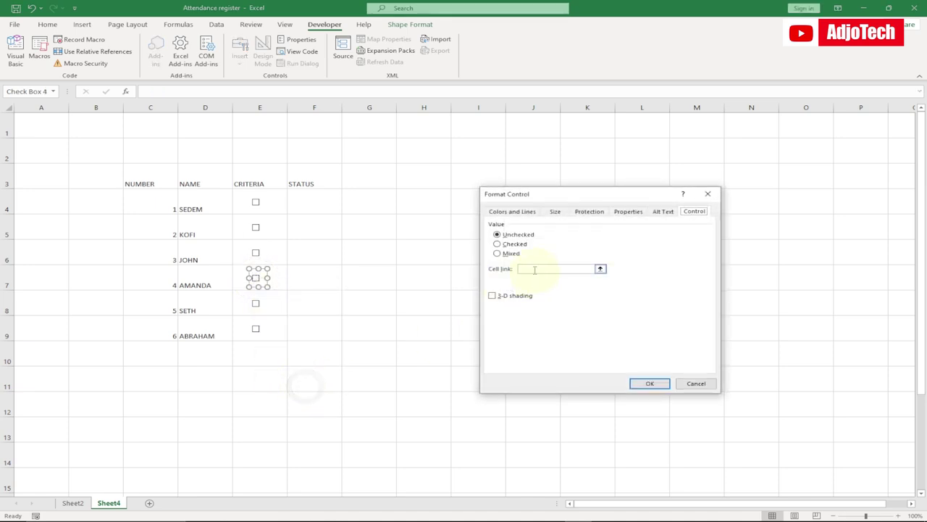
click(535, 268)
click(310, 278)
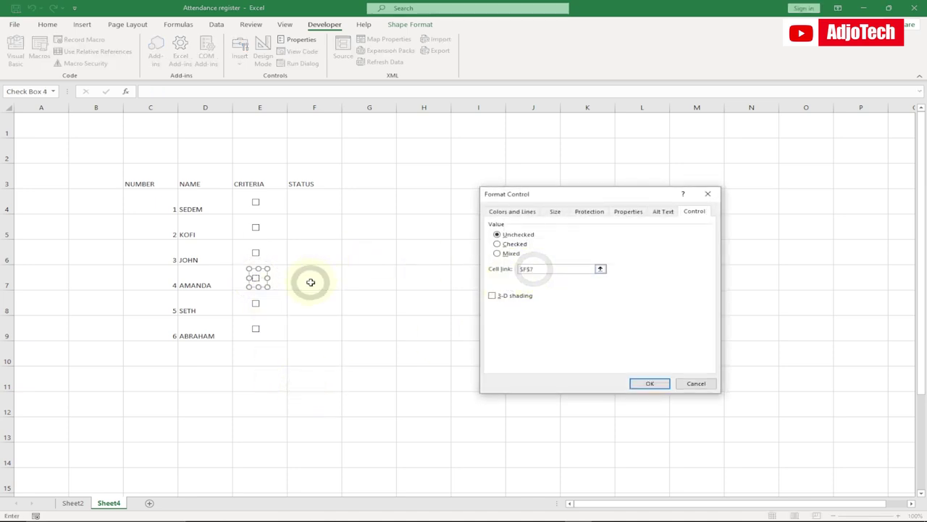
click(650, 383)
right_click(255, 305)
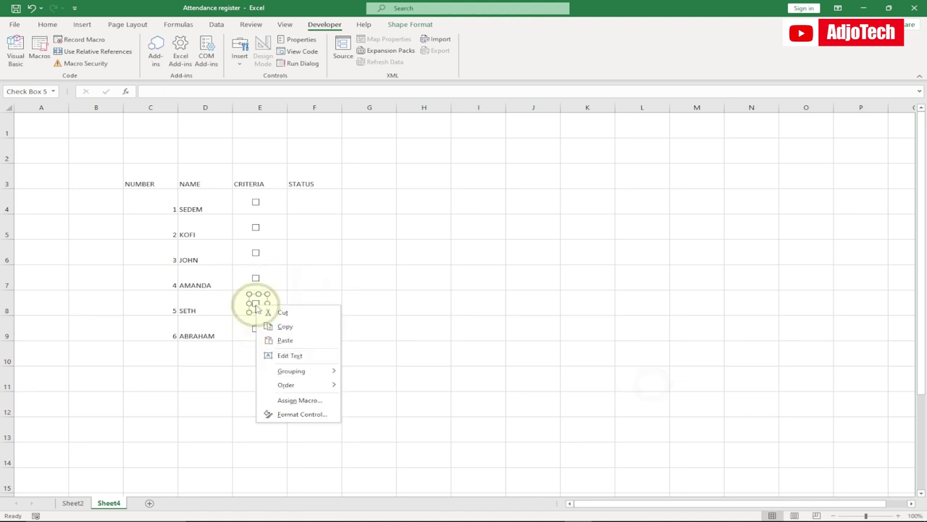
click(307, 415)
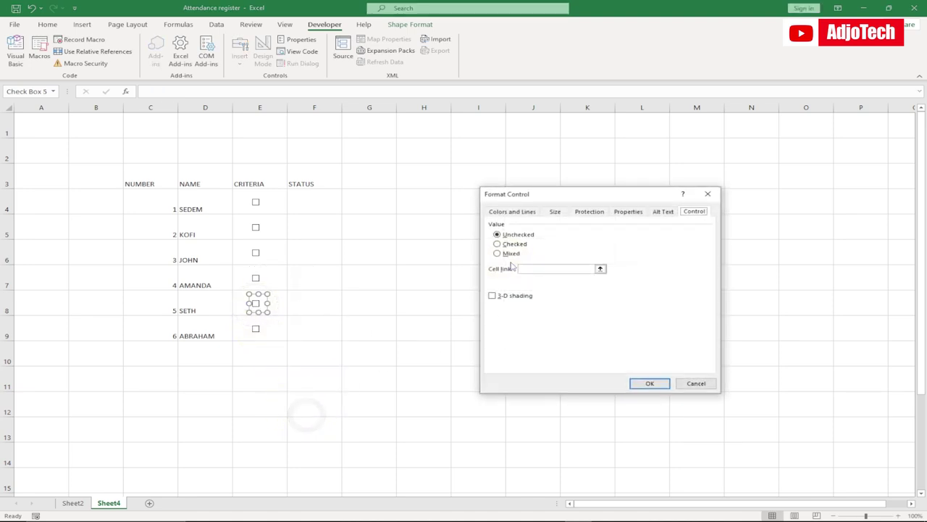
click(534, 268)
click(322, 304)
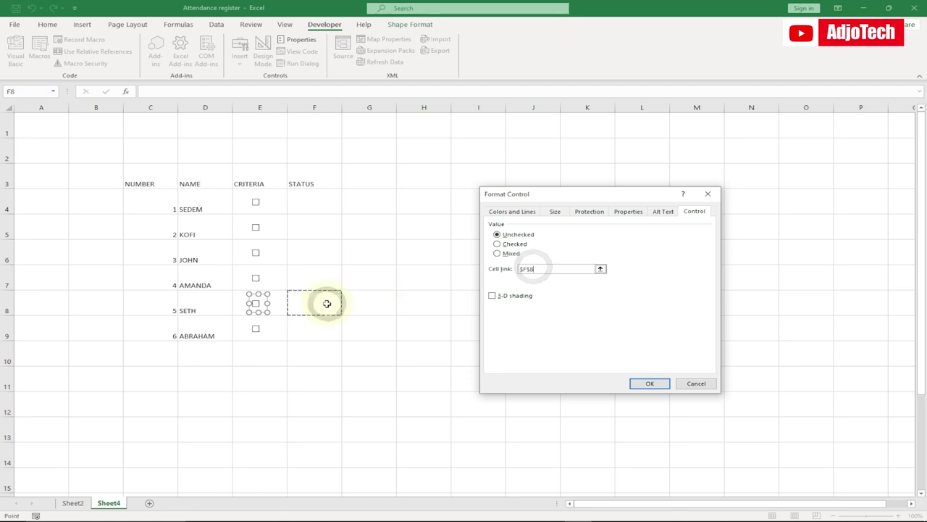
click(656, 384)
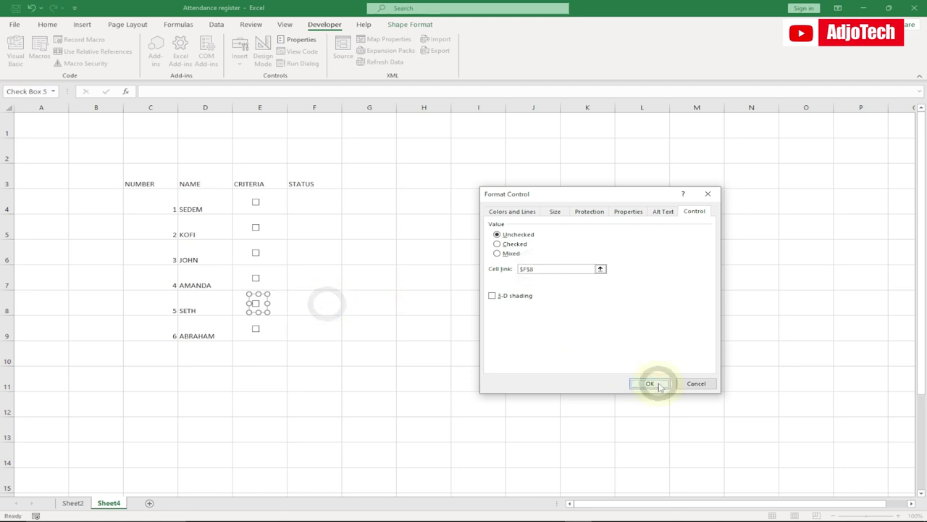
Link the E9 checkbox to cell F9
right_click(256, 330)
click(312, 438)
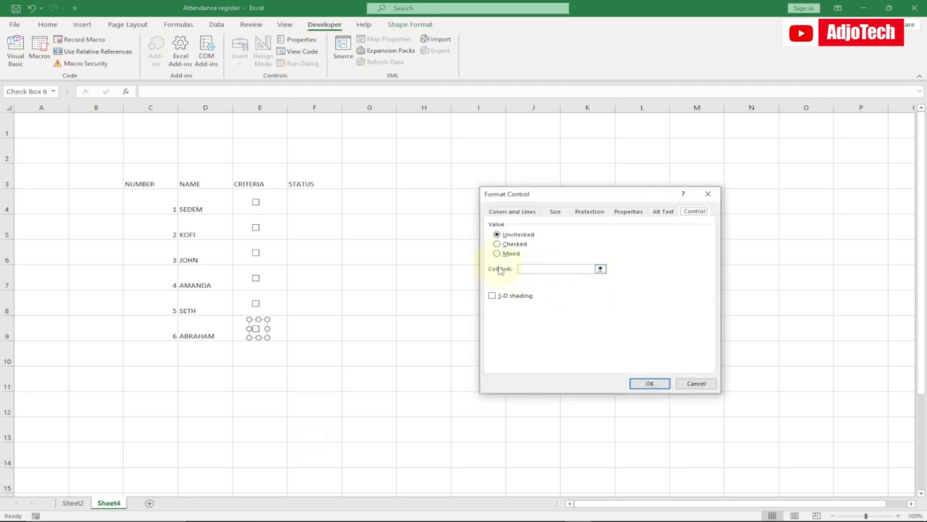
click(529, 269)
click(310, 330)
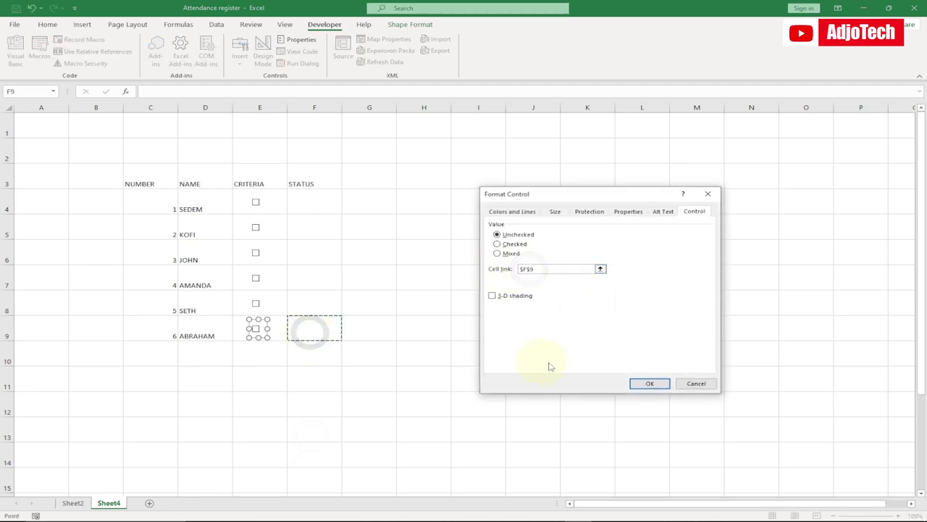
click(650, 384)
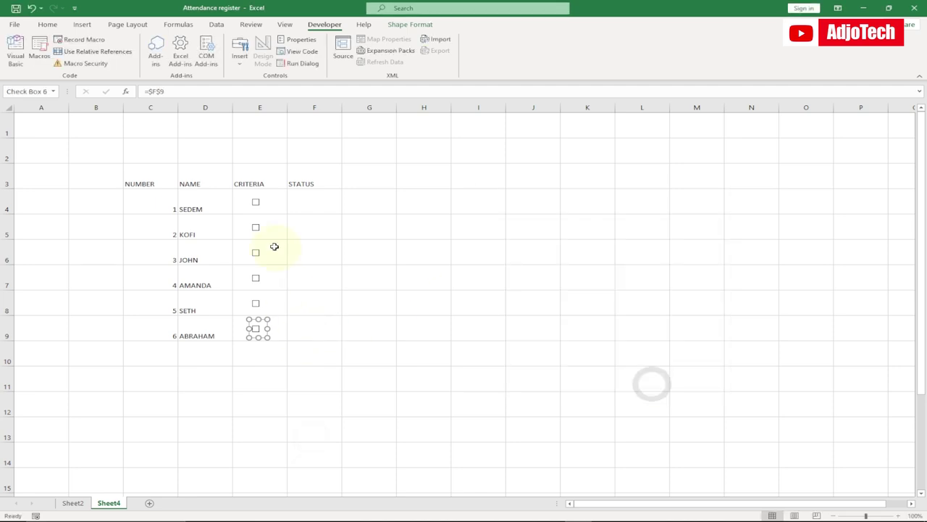
Tick and untick the E4 checkbox twice, leaving F4 showing FALSE
click(257, 207)
click(257, 206)
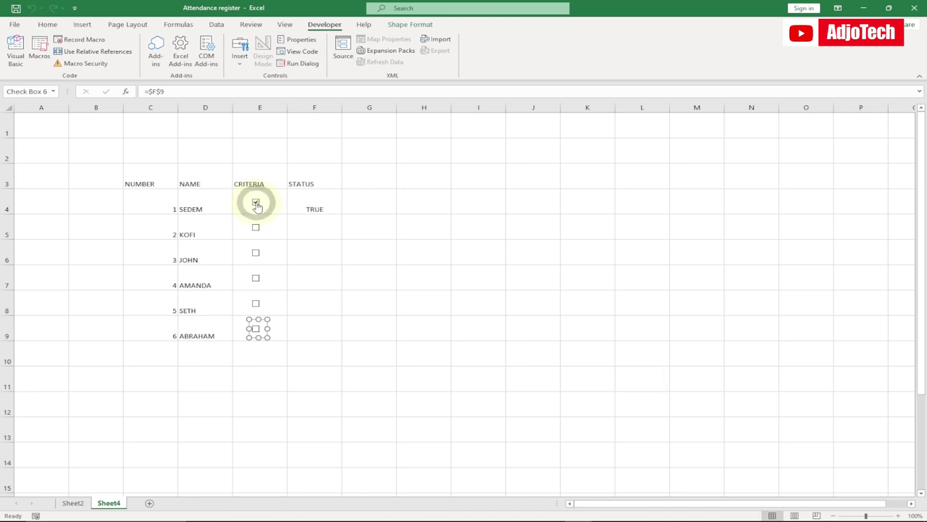
click(257, 207)
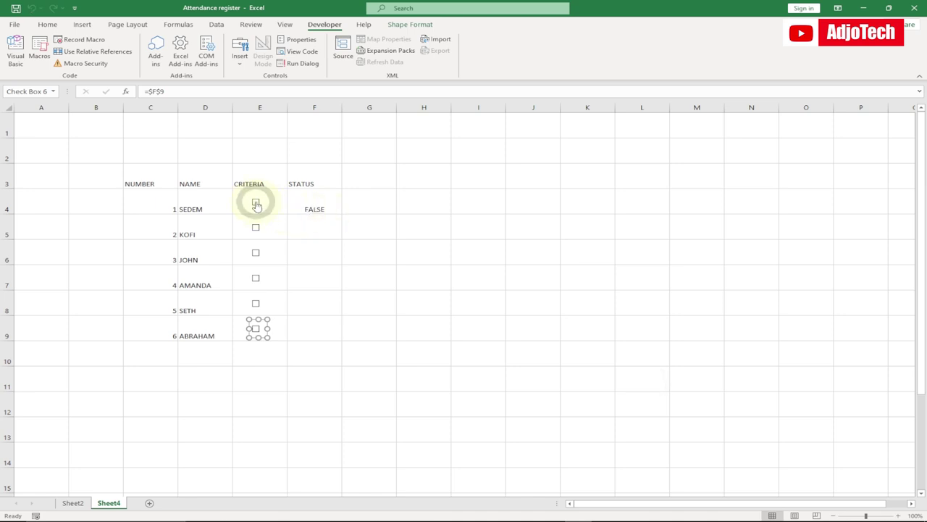
click(255, 206)
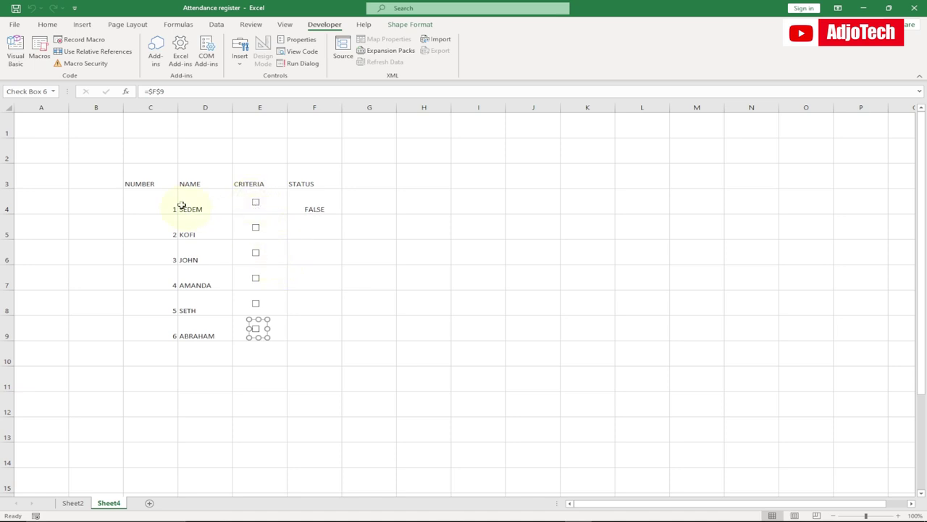
Apply All Borders to the table range C3:F9
drag(134, 173, 298, 332)
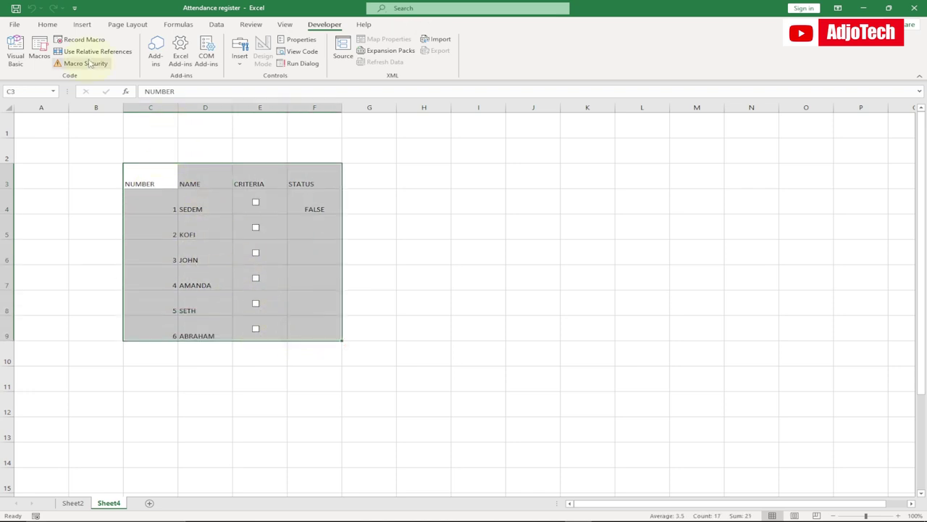
click(47, 25)
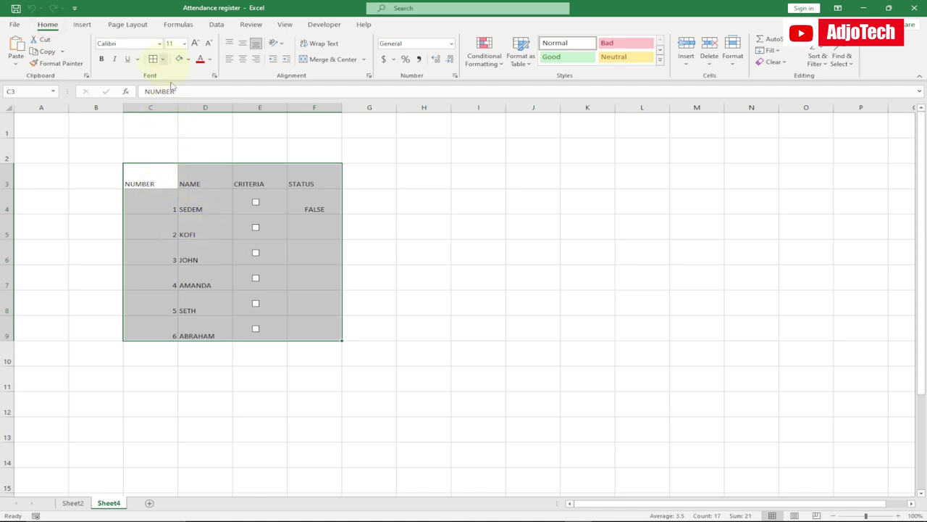
click(163, 59)
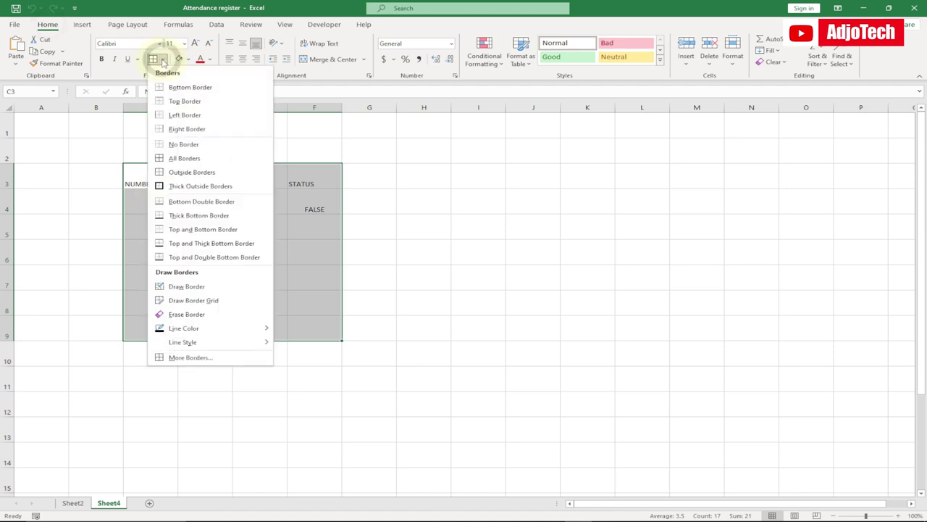
click(181, 158)
click(245, 224)
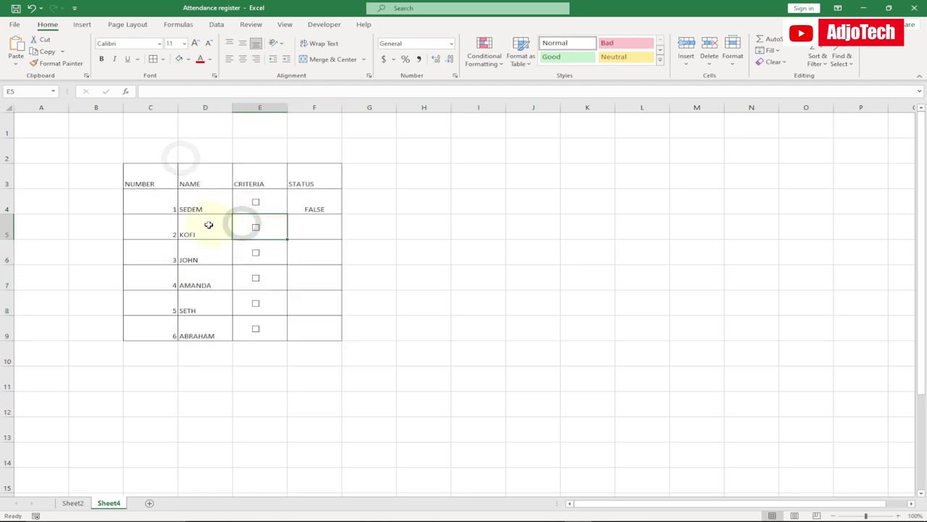
drag(143, 178, 306, 178)
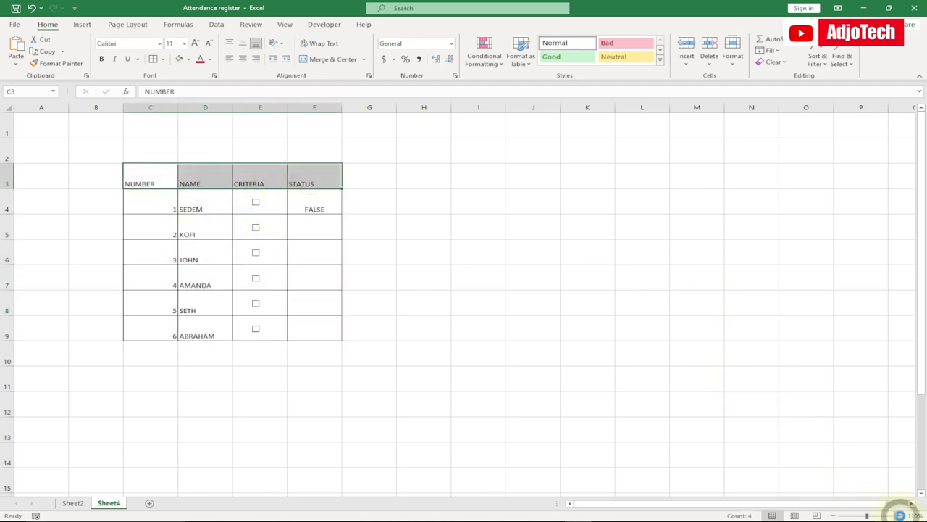
Centre the C3:F3 headers horizontally and vertically, fill them light green and make them bold
click(898, 515)
click(898, 515)
click(898, 515)
scroll(607, 345, down, 1)
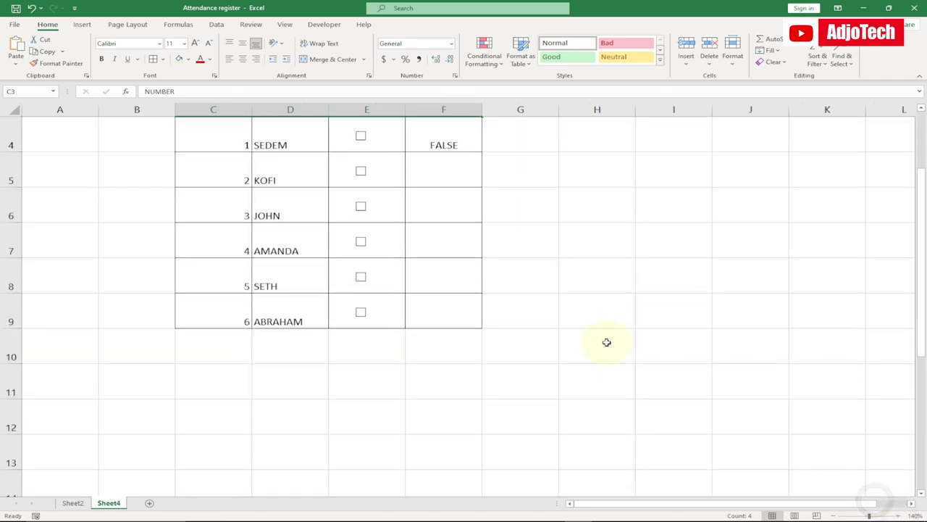
scroll(508, 286, up, 1)
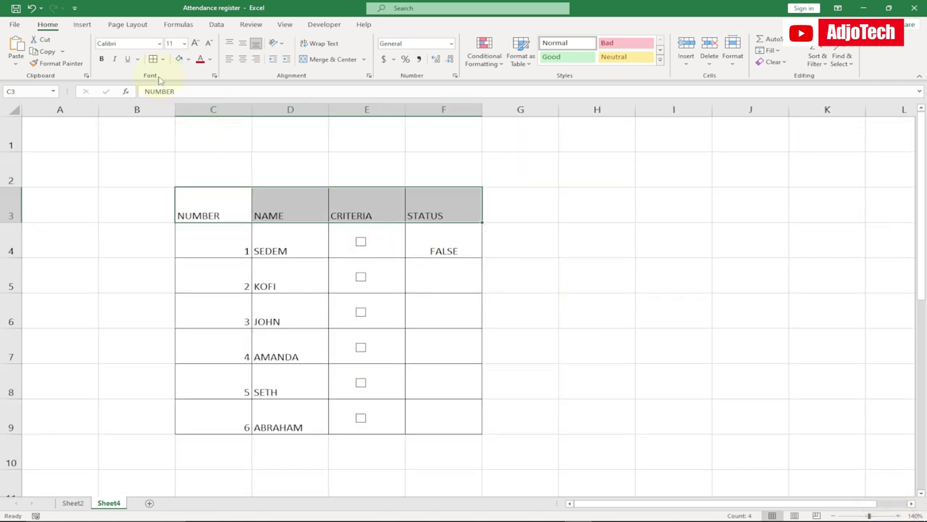
click(243, 58)
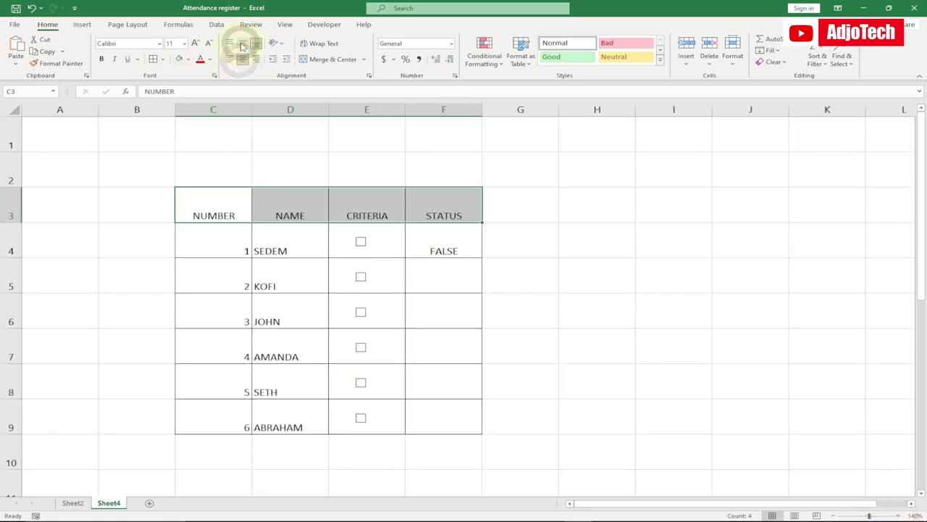
click(243, 44)
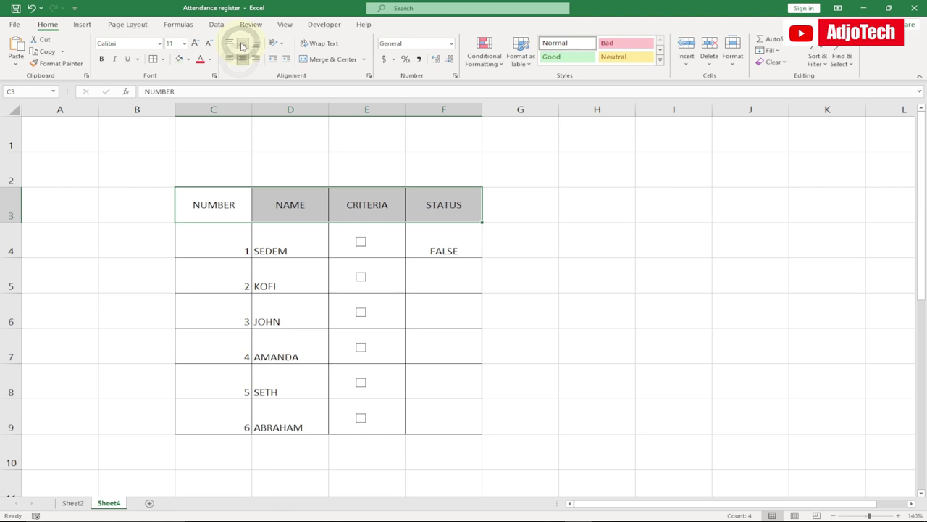
click(188, 60)
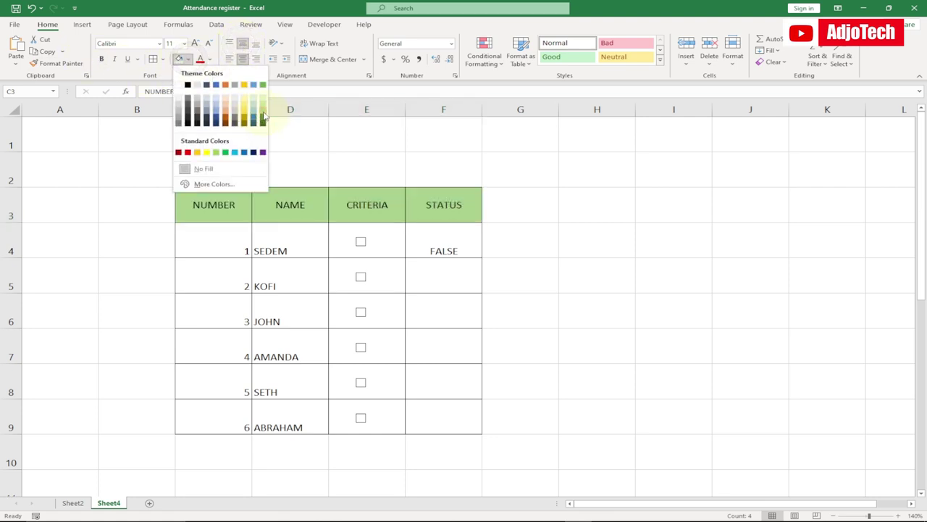
click(263, 110)
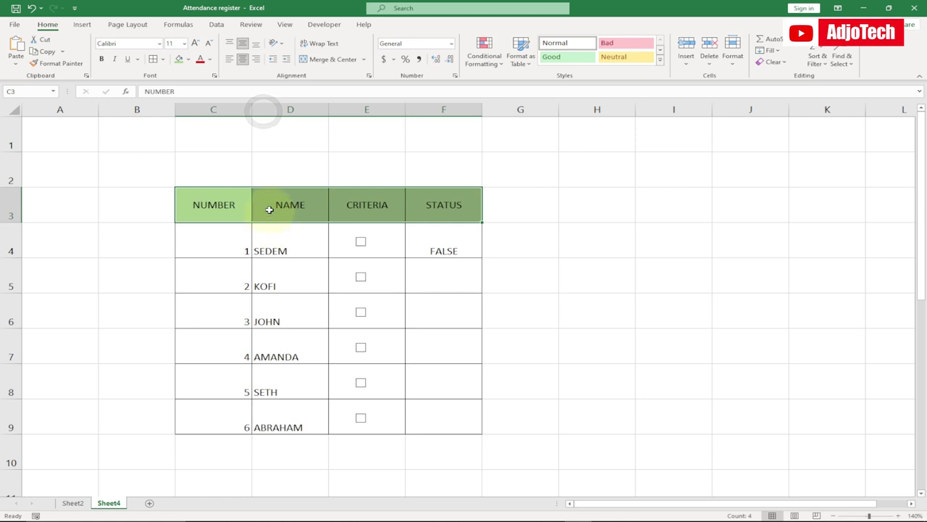
click(268, 208)
drag(205, 205, 428, 208)
click(102, 60)
Centre the table body C4:F9 horizontally and vertically
click(215, 239)
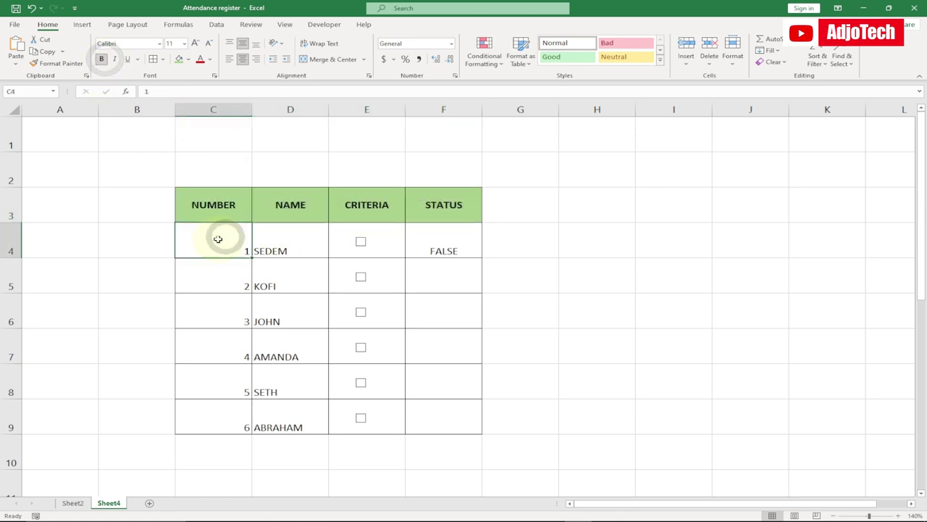
drag(232, 251, 435, 416)
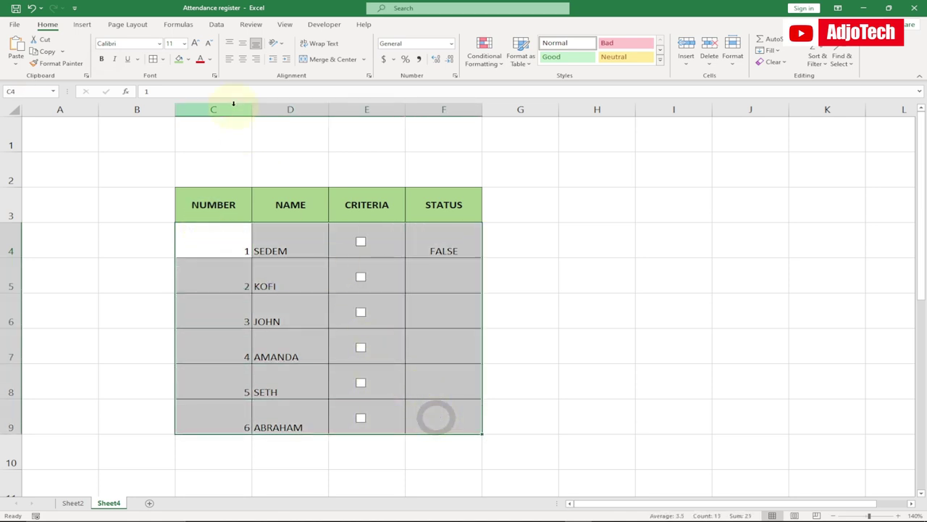
click(243, 59)
click(243, 44)
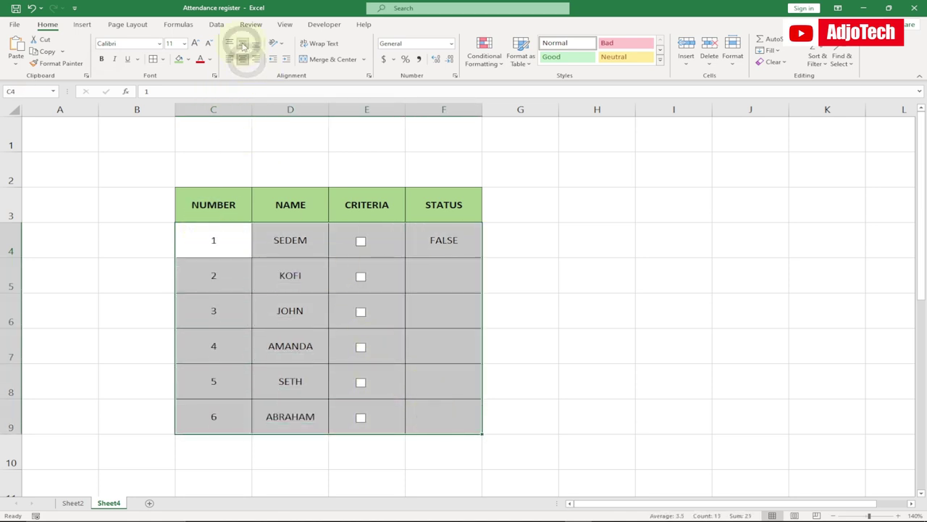
Merge C1:F2 and enter the title ATTENDANCE REGISTER
click(294, 277)
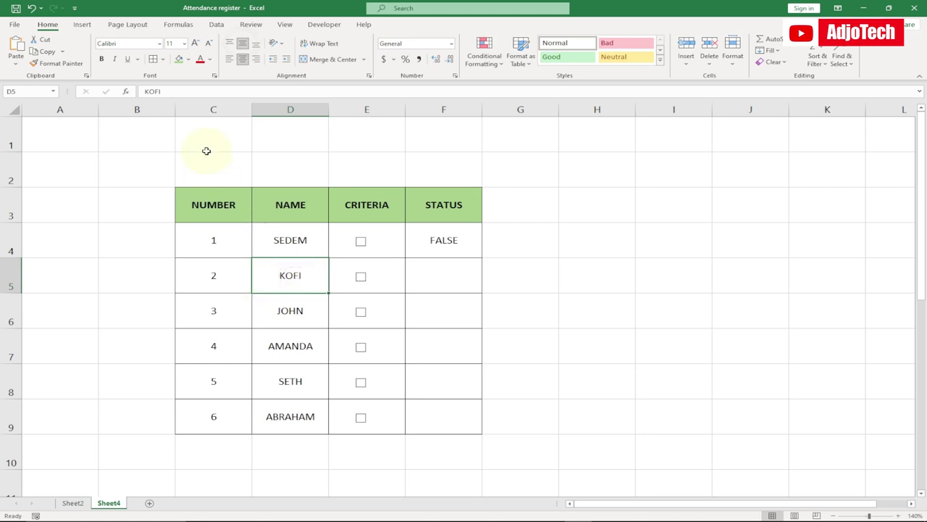
drag(204, 135, 426, 151)
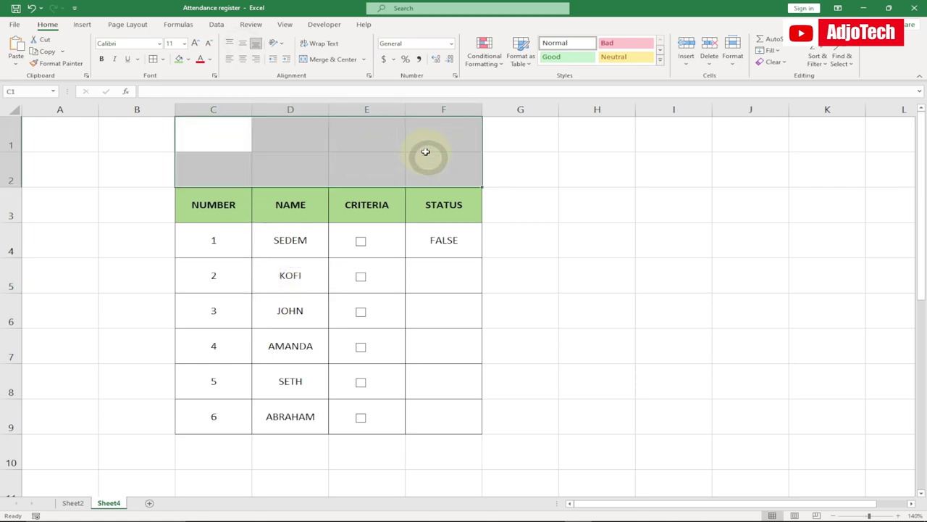
click(325, 60)
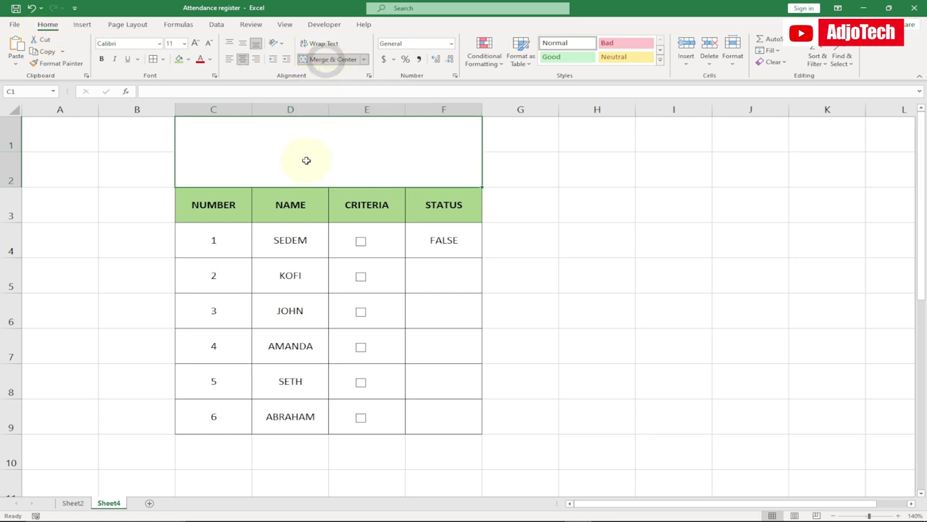
double_click(287, 150)
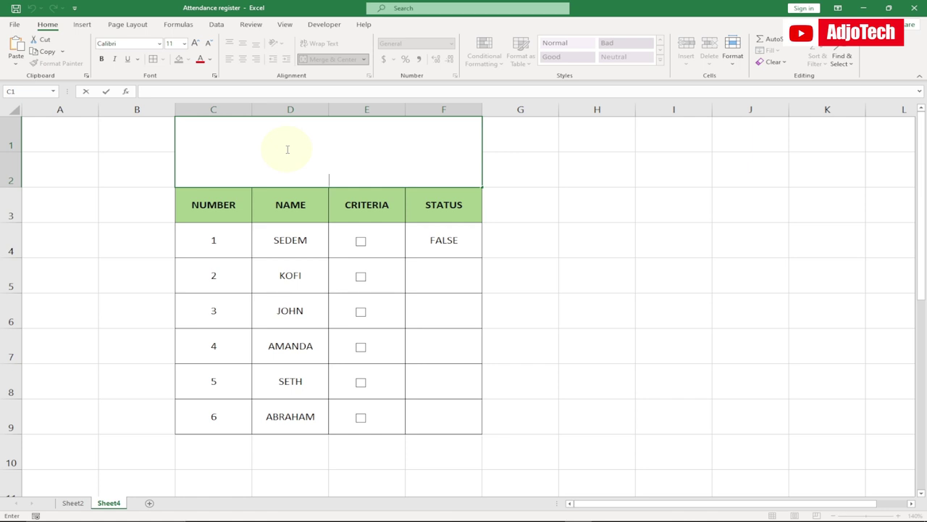
text(ATTENDANCE )
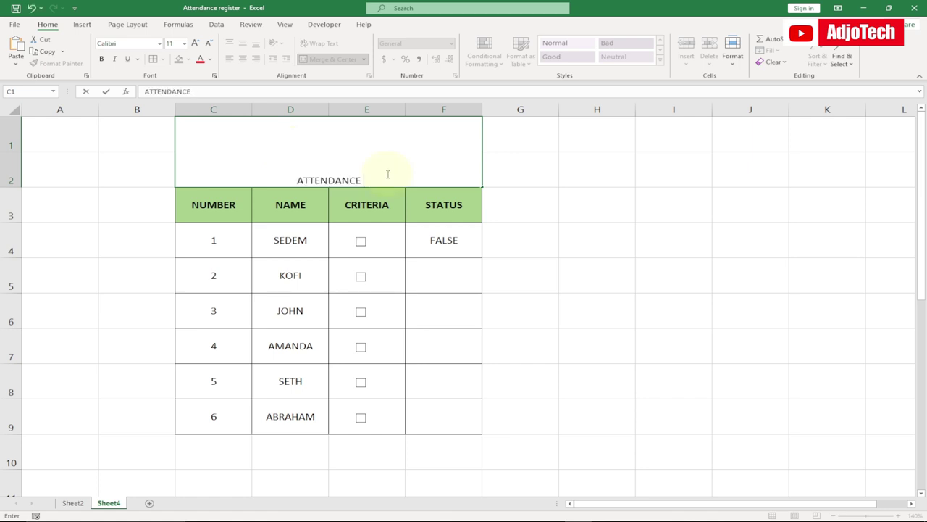
text(REGISTER)
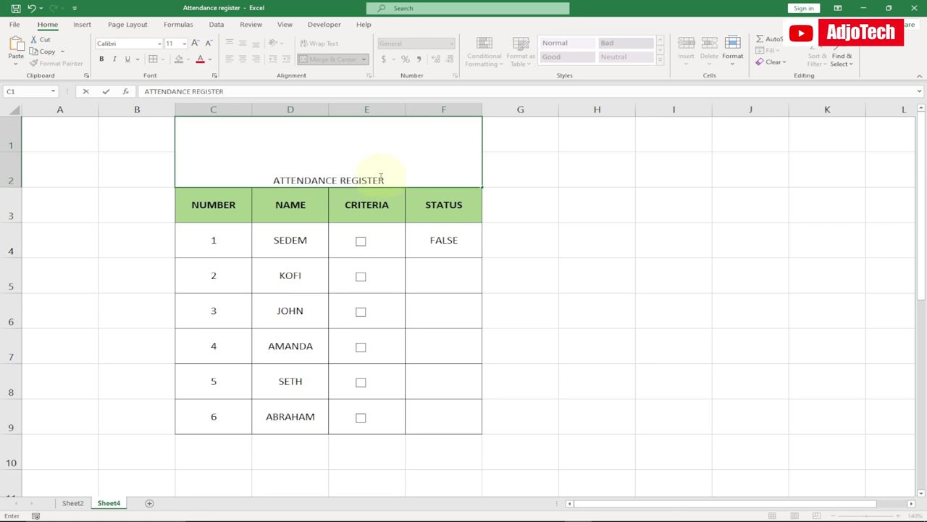
click(522, 242)
Raise the title font size to 24 and middle-align it in the banner
click(261, 147)
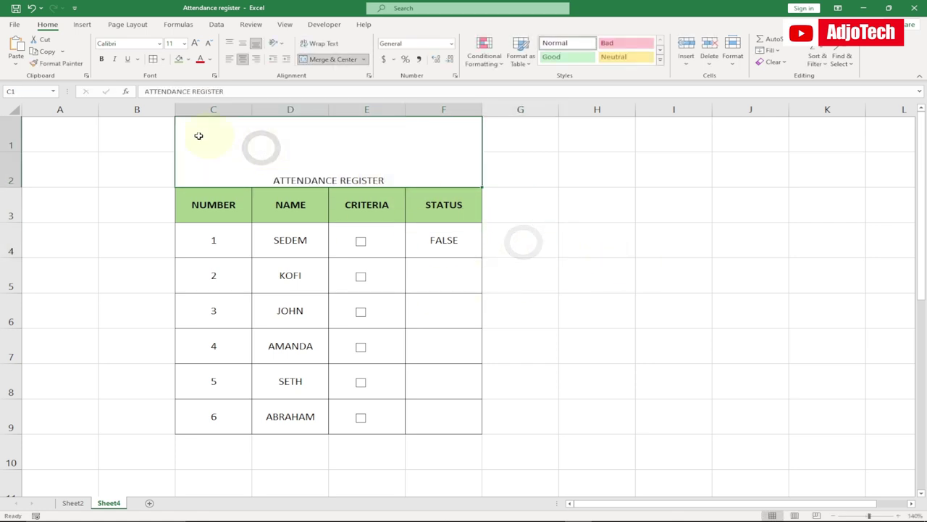
click(197, 43)
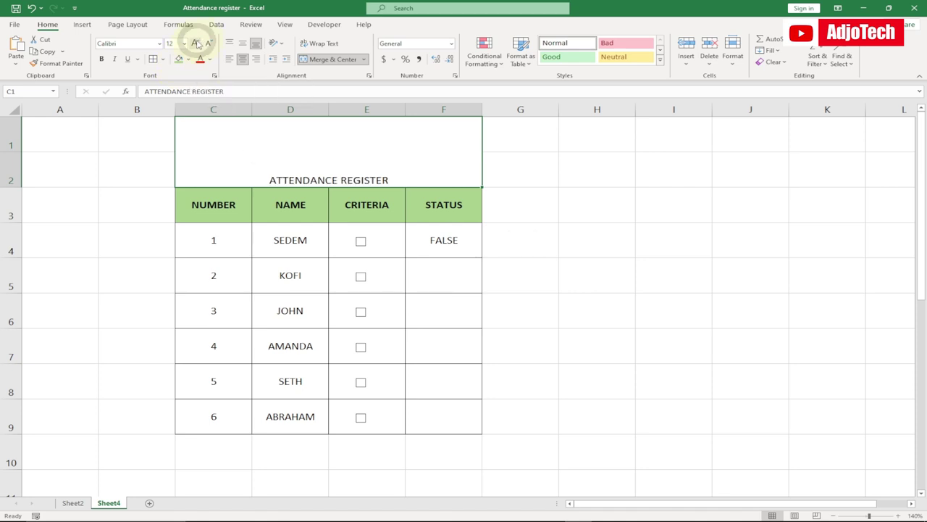
click(197, 43)
click(197, 44)
click(198, 44)
click(198, 44)
click(198, 44)
click(197, 43)
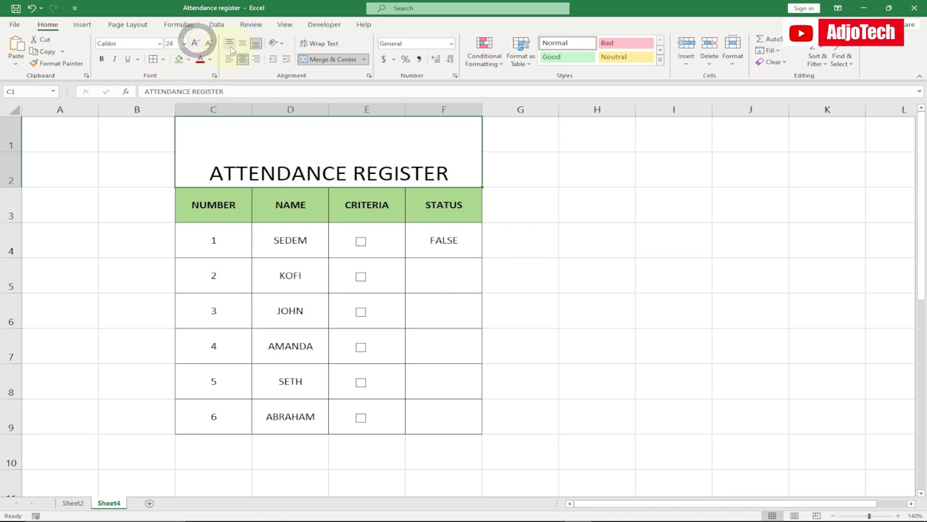
click(243, 44)
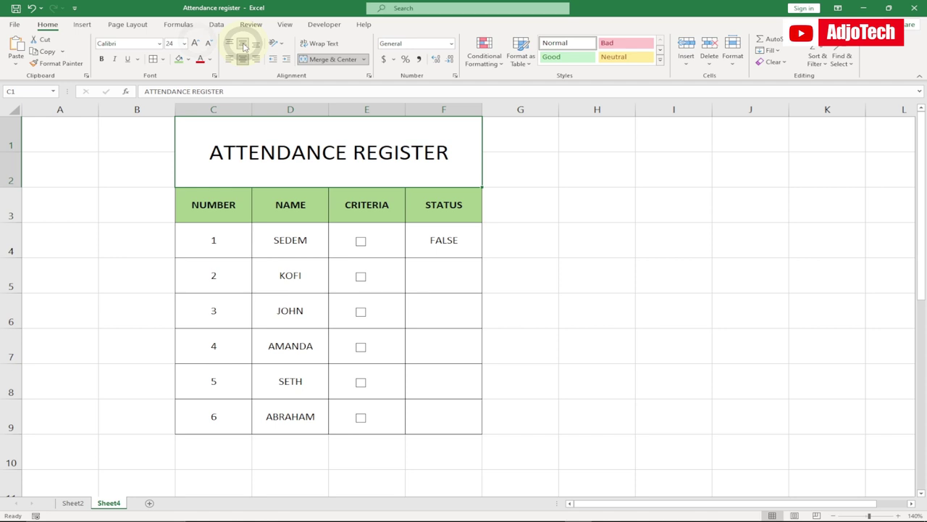
Give the title banner a green fill with bold white text
click(187, 58)
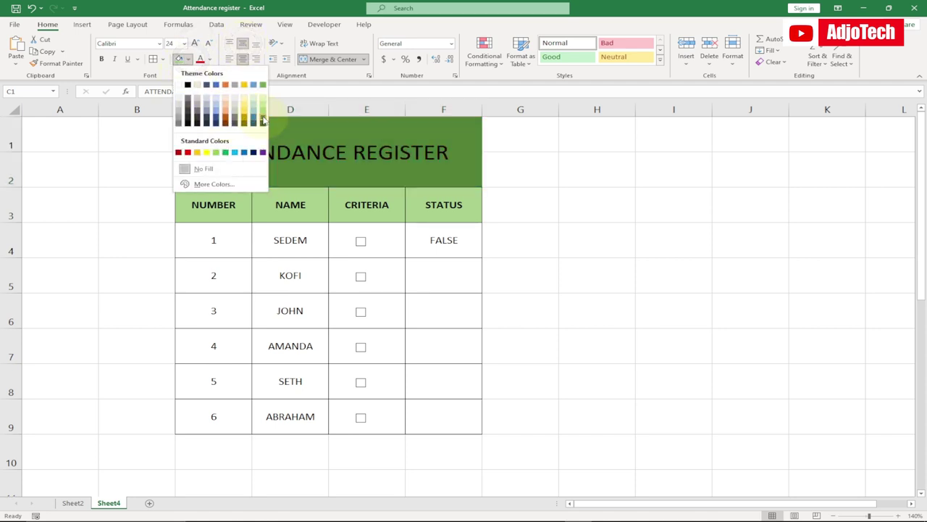
click(262, 121)
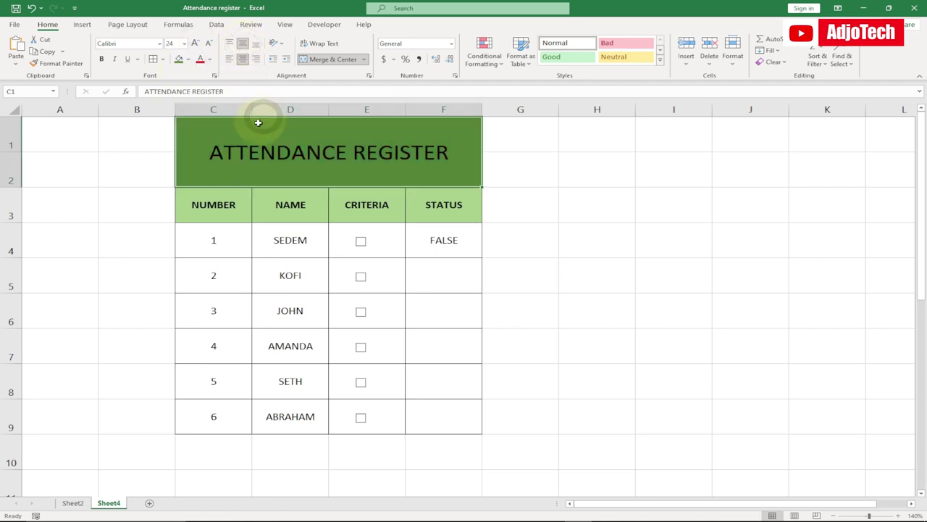
click(101, 58)
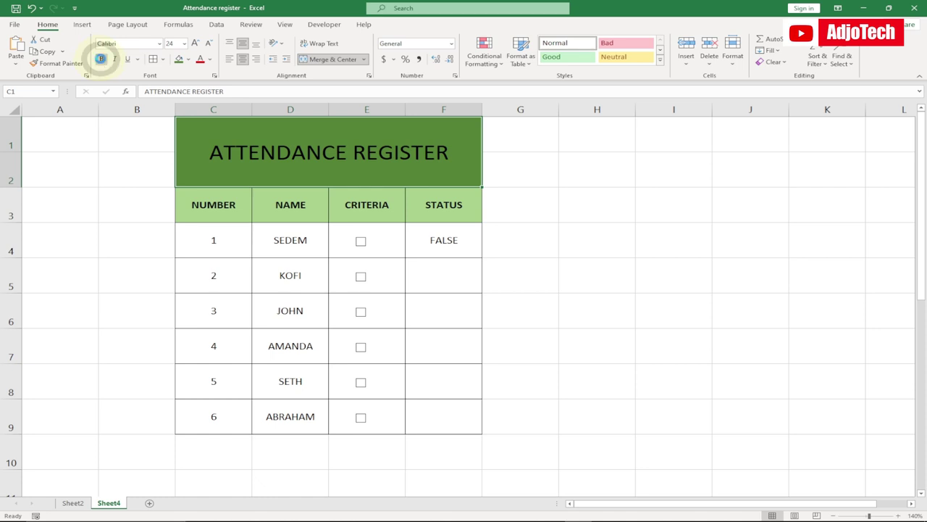
click(208, 59)
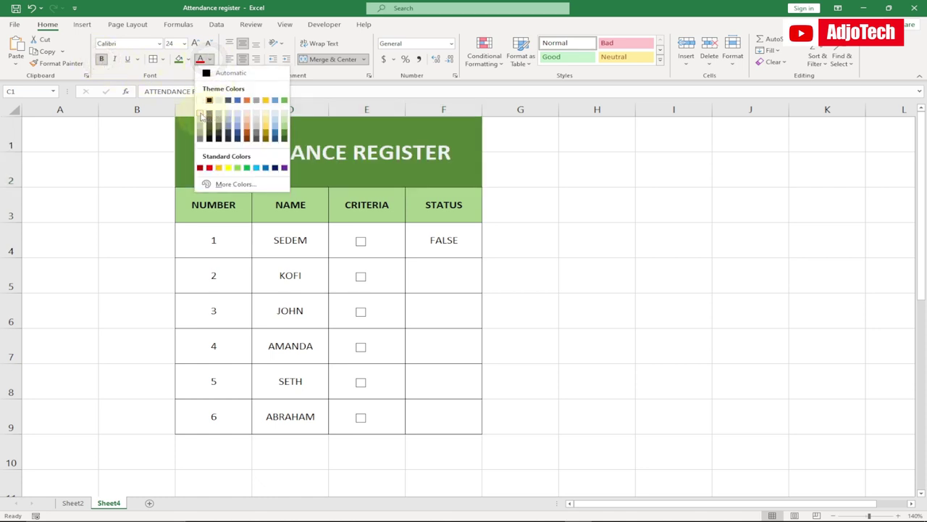
click(200, 102)
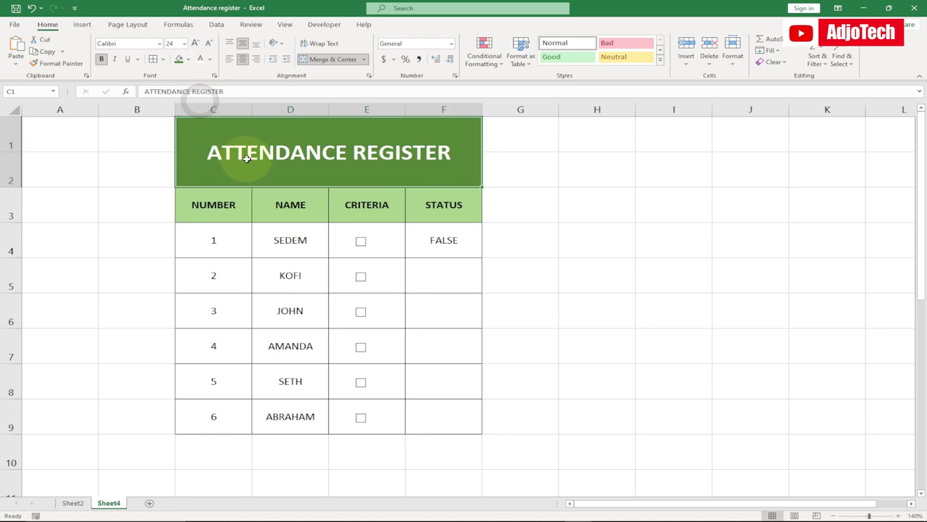
Zoom out to 120% and compare with the finished register on Sheet2
scroll(433, 276, down, 1)
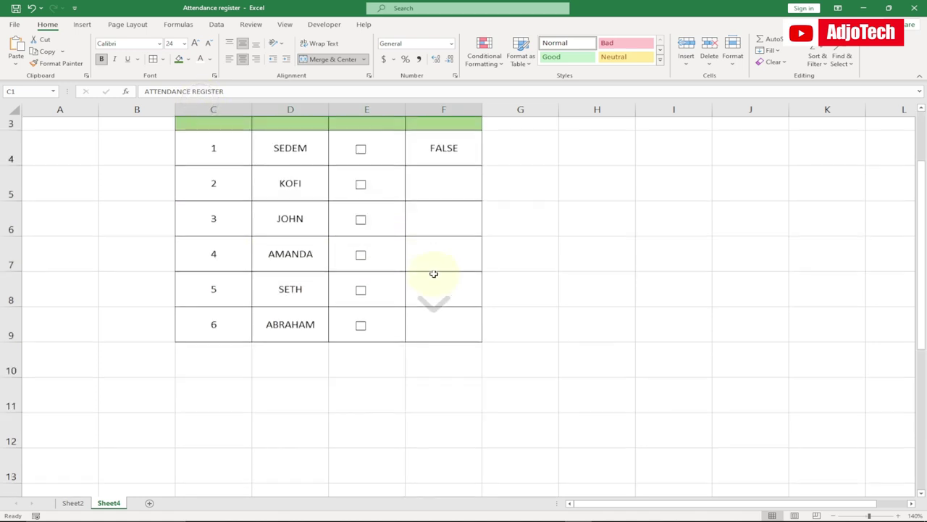
scroll(428, 269, up, 1)
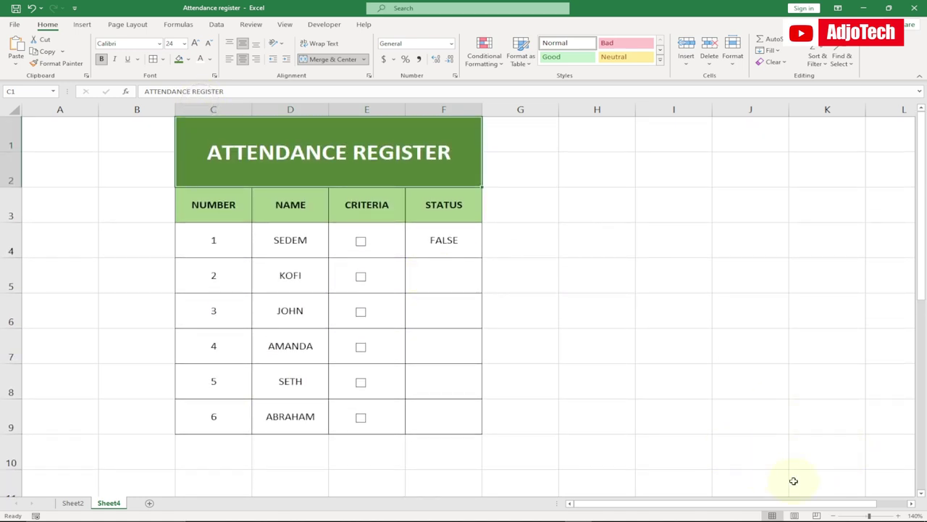
click(835, 516)
click(834, 515)
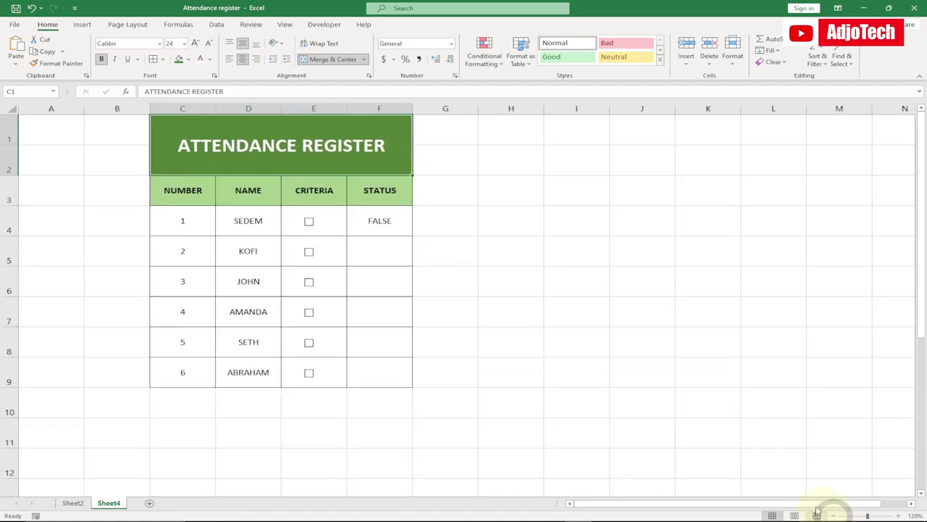
click(73, 503)
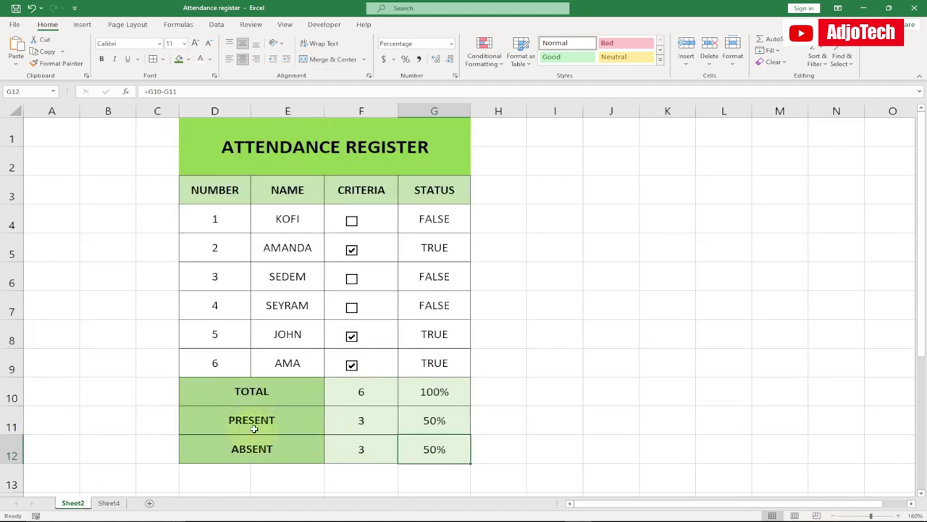
click(109, 503)
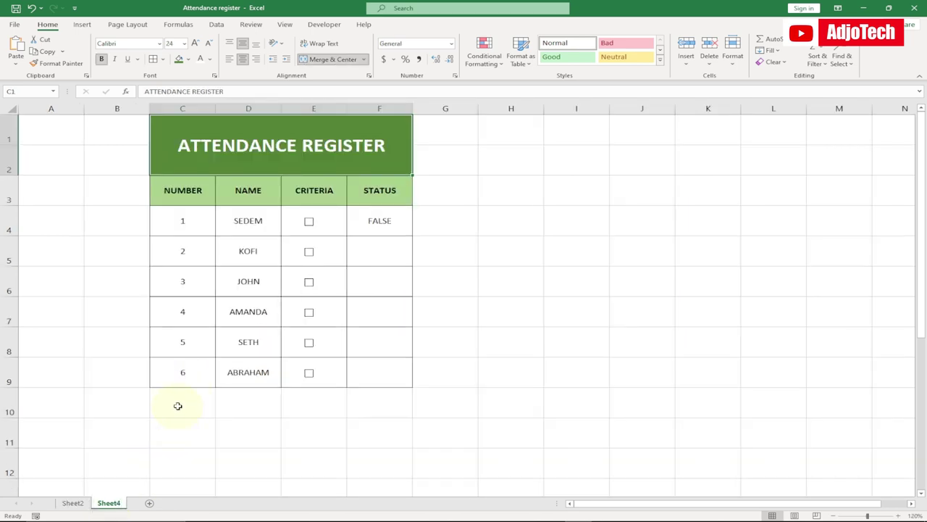
Enter the labels TOTAL, PRESENT and ABSENT in C10, C11 and C12
click(177, 406)
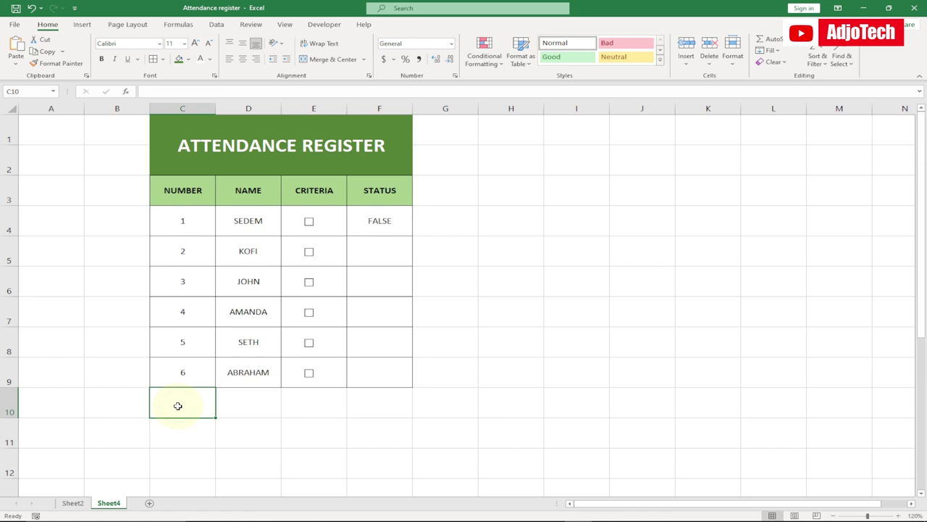
text(TIT)
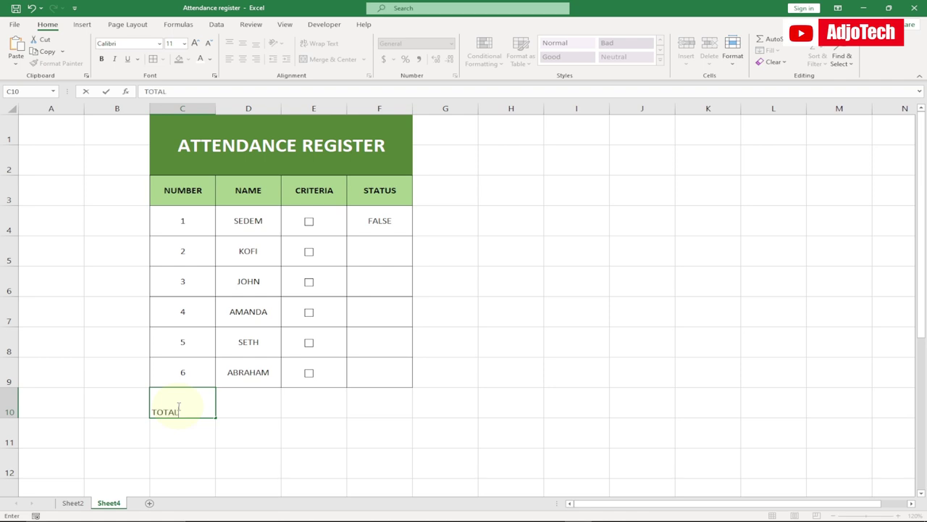
key(Return)
text(PRES)
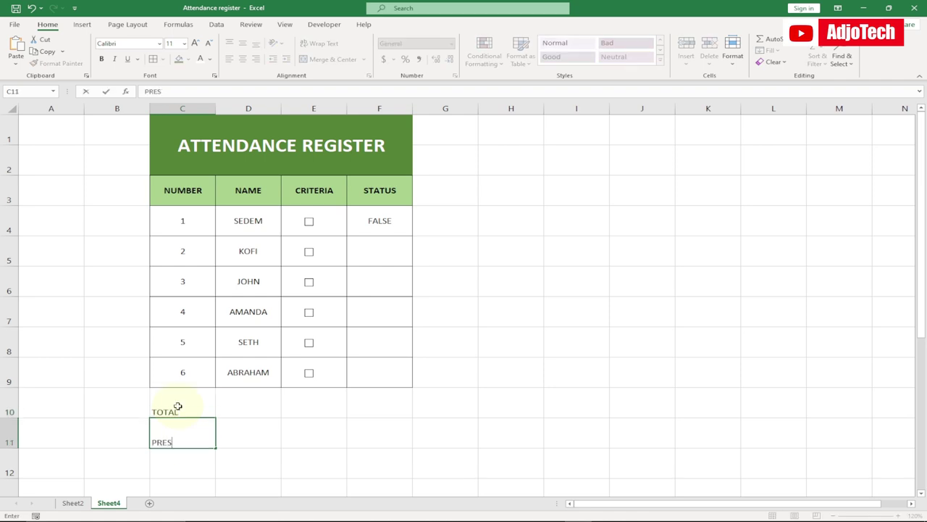
text(ENT)
key(Return)
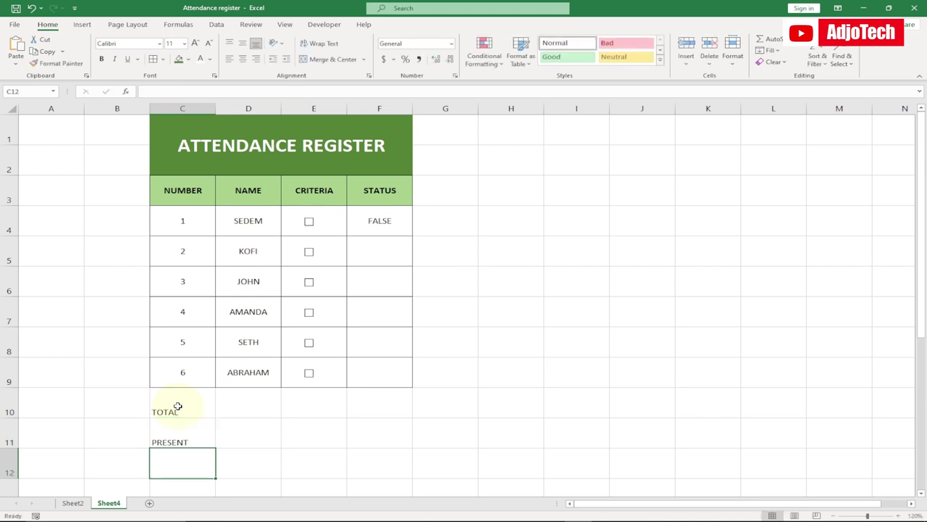
text(ABS)
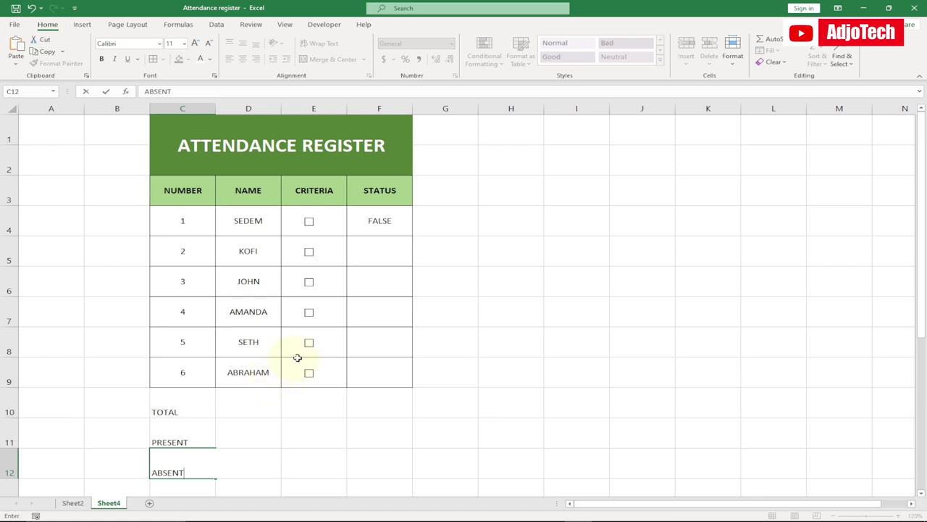
text(ENT)
click(210, 414)
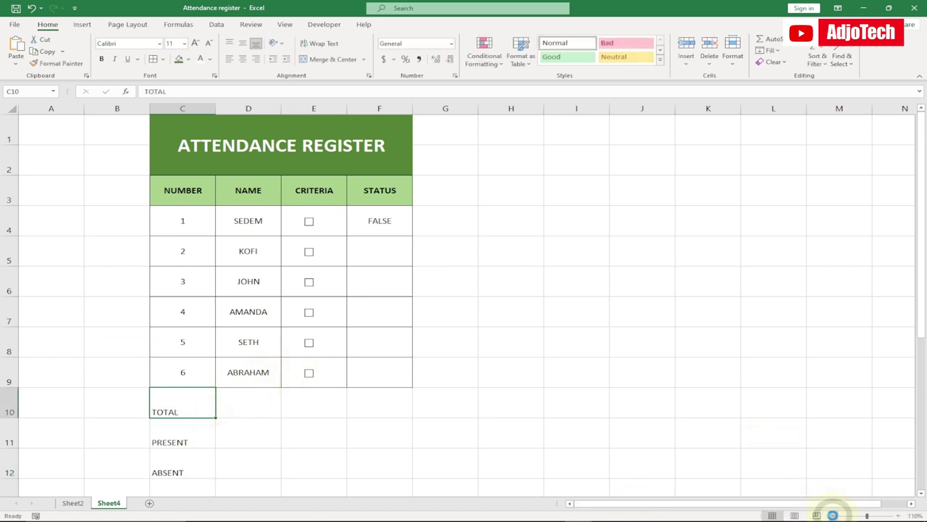
At 110% zoom, merge and centre the TOTAL, PRESENT and ABSENT labels across columns C:D
click(833, 515)
click(833, 514)
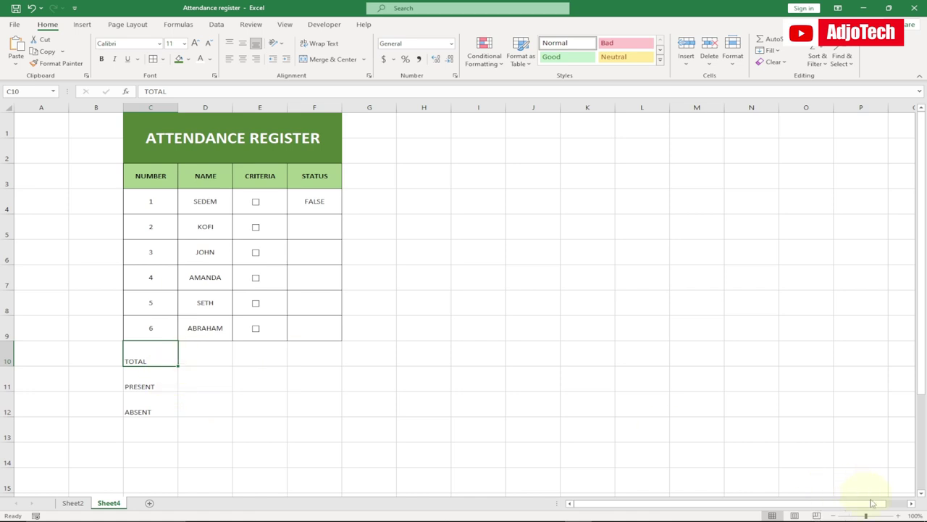
mouse_move(865, 512)
click(898, 515)
click(207, 379)
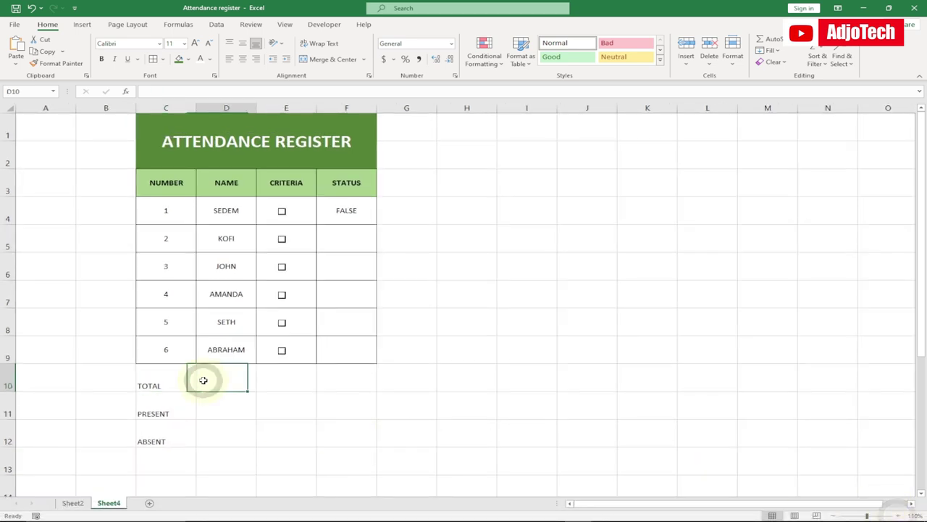
click(291, 378)
click(350, 383)
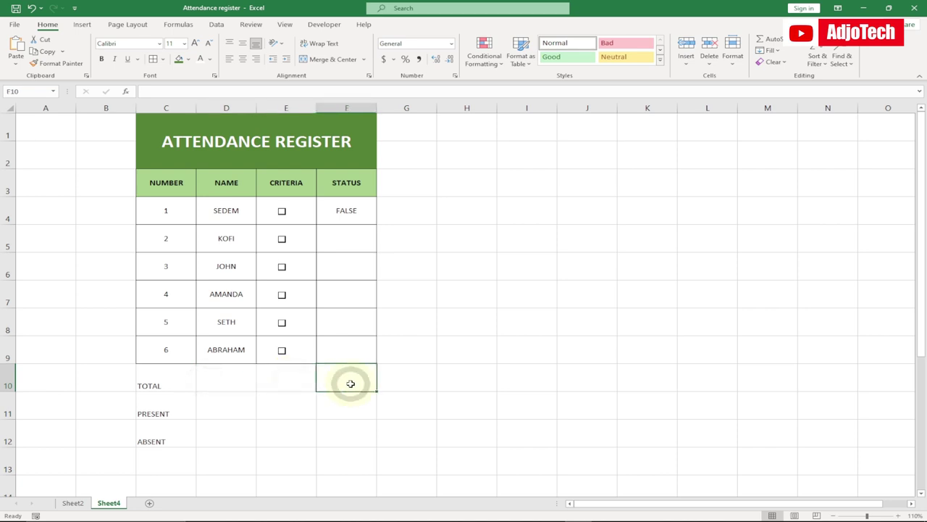
click(210, 383)
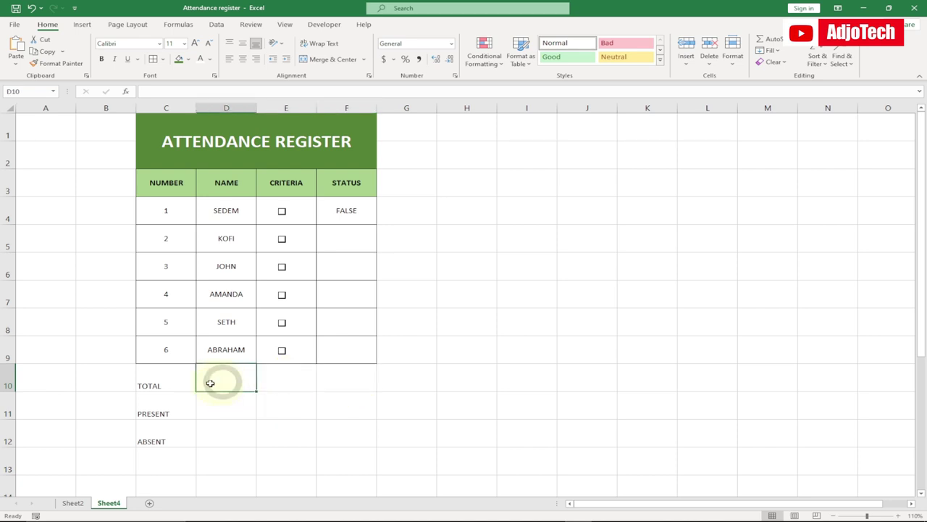
drag(155, 380, 211, 379)
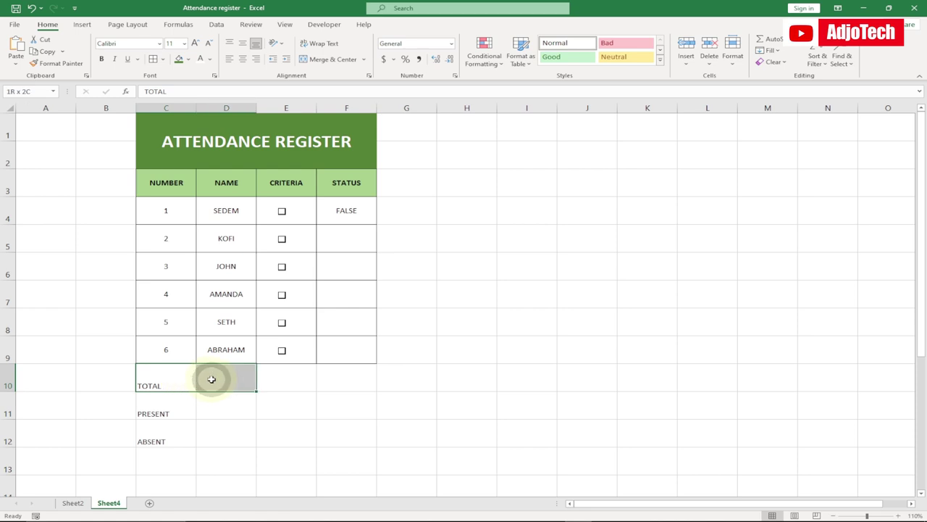
click(335, 59)
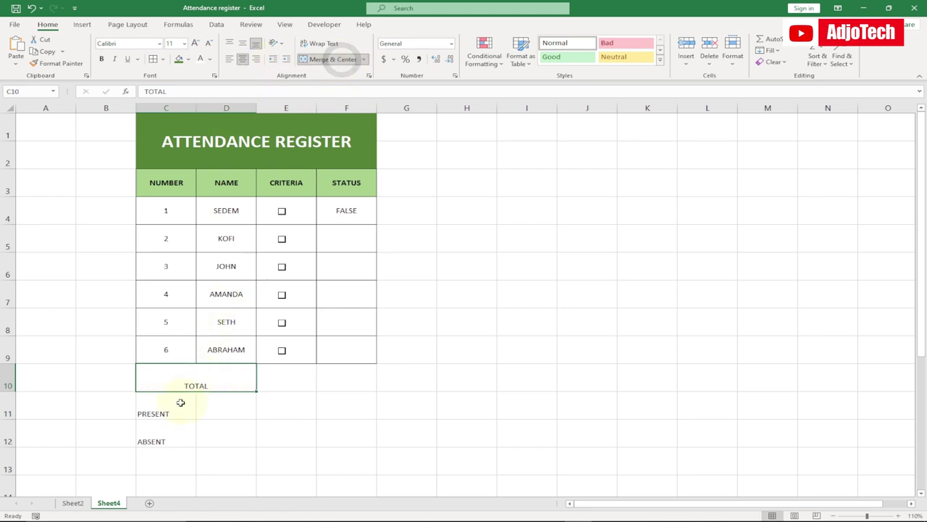
drag(163, 402, 210, 408)
click(334, 60)
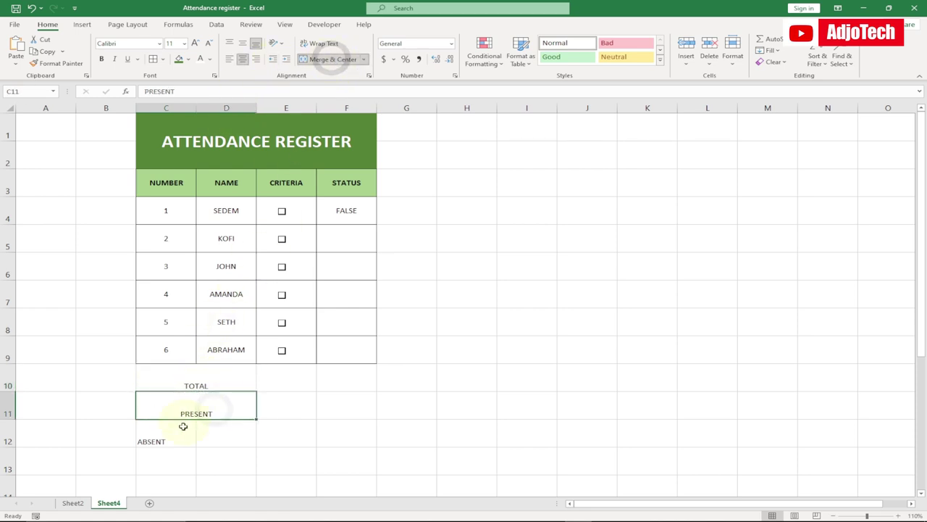
drag(158, 439, 220, 438)
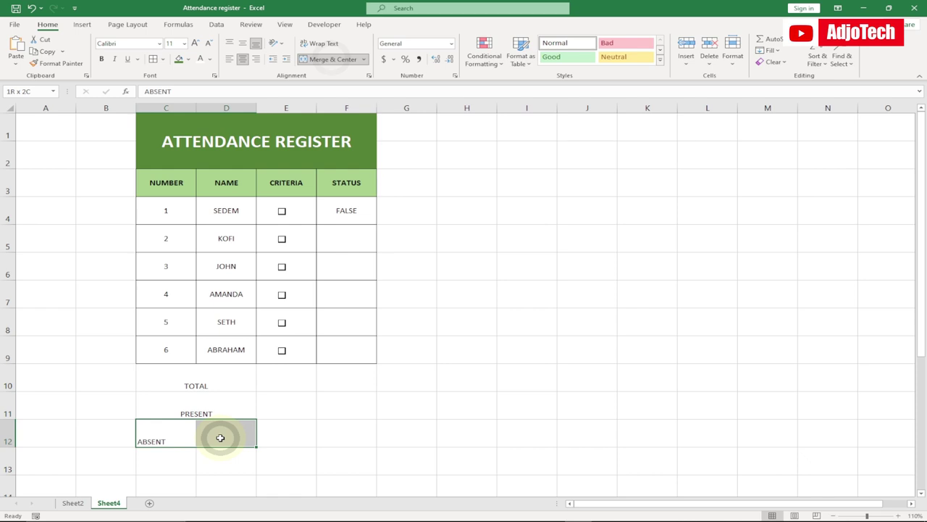
click(334, 59)
Apply All Borders to the summary block C9:F12, then view Sheet2's finished register
mouse_move(144, 350)
mouse_down()
mouse_move(284, 420)
mouse_move(340, 429)
mouse_up()
click(153, 59)
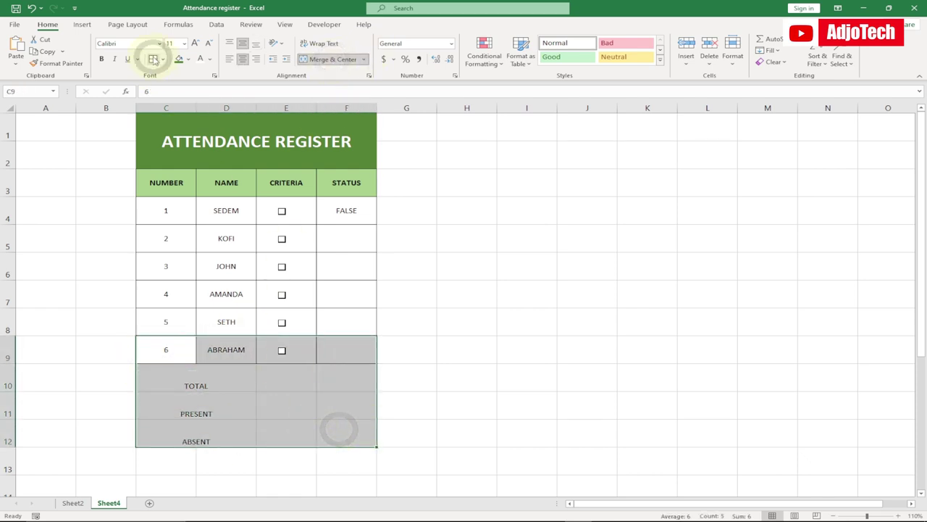
click(218, 383)
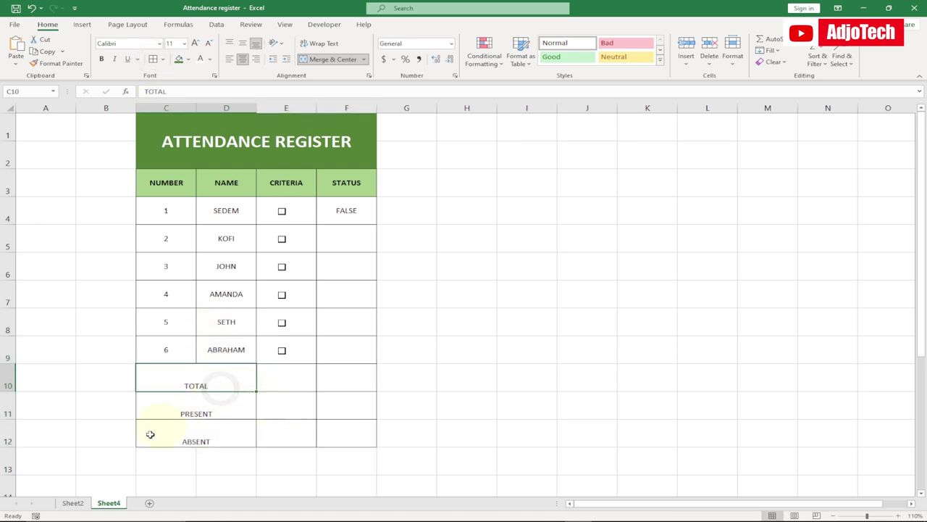
click(73, 503)
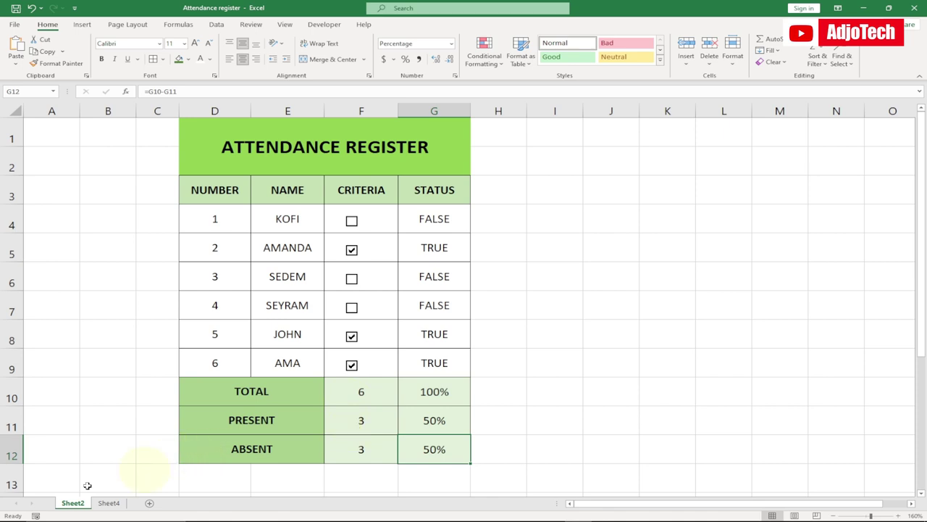
Enter =COUNTA(D4:D9) in E10 so TOTAL counts the names, showing 6
click(109, 503)
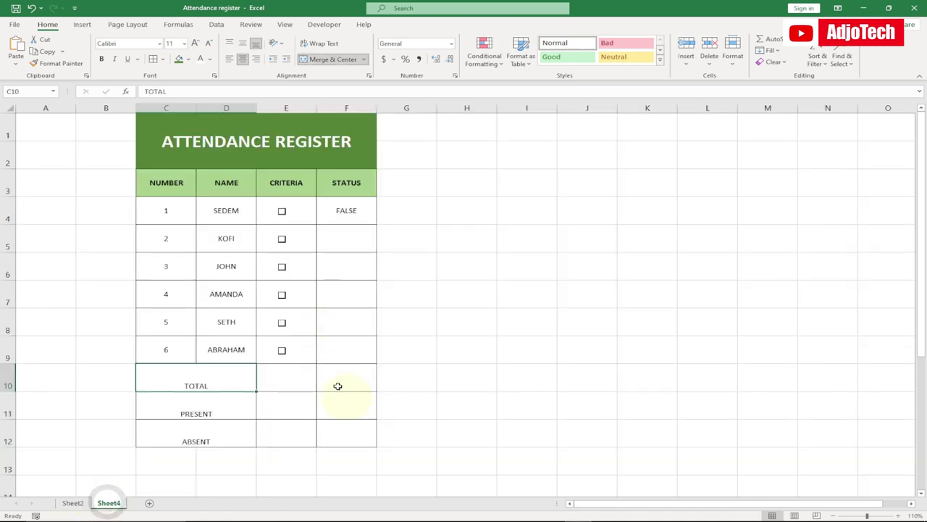
click(276, 384)
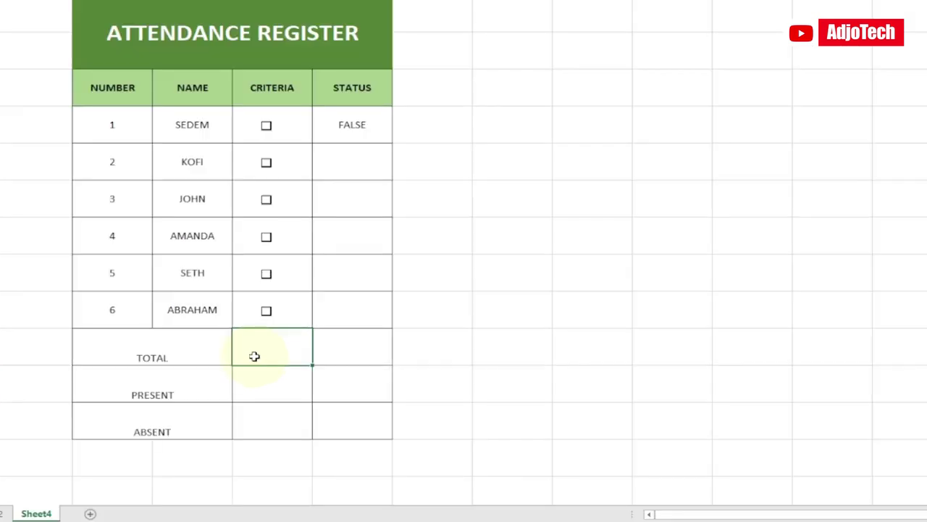
text(=COUN)
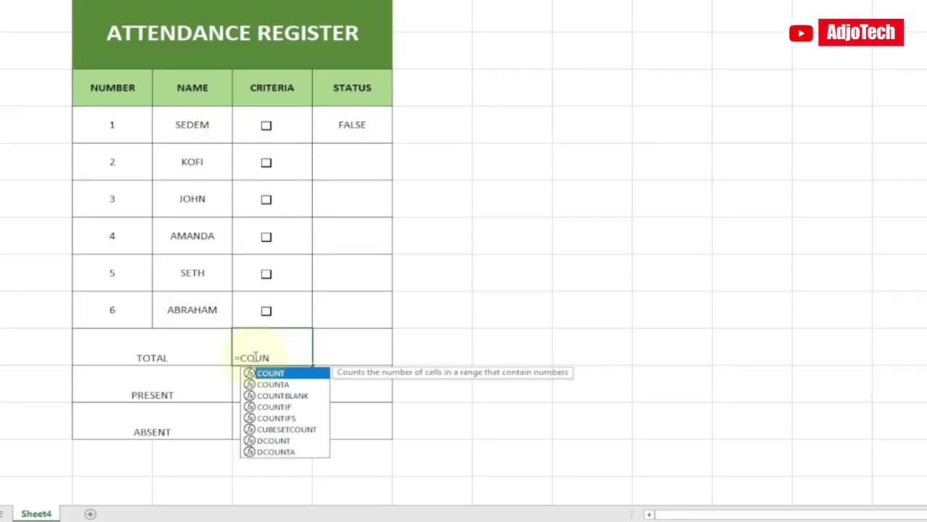
key(Down)
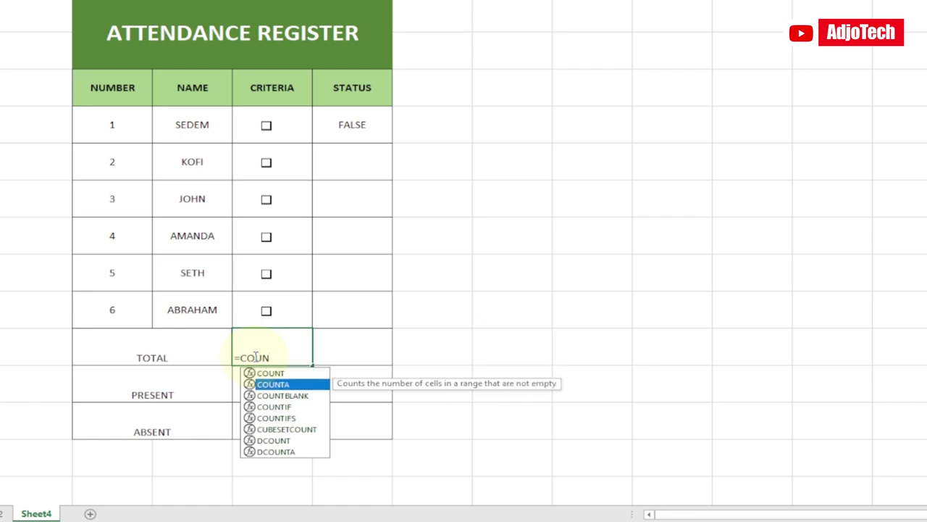
key(Tab)
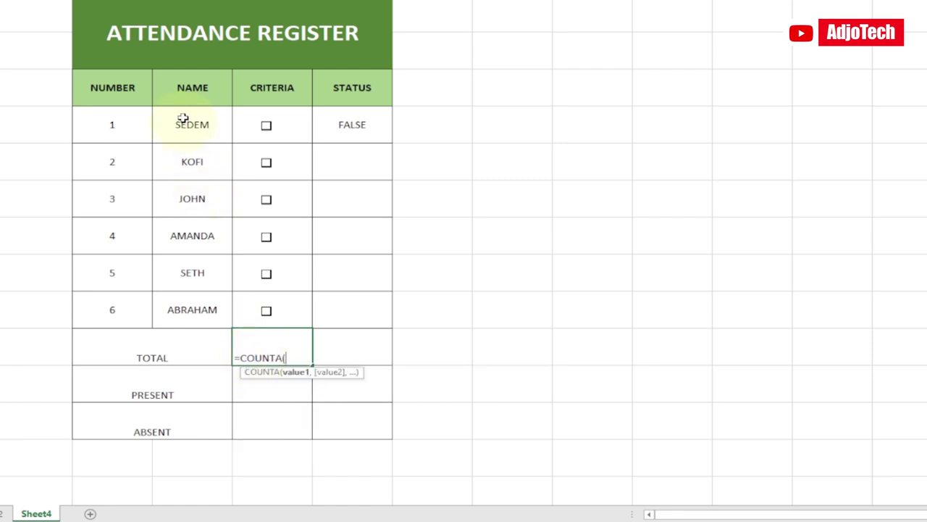
drag(182, 119, 183, 317)
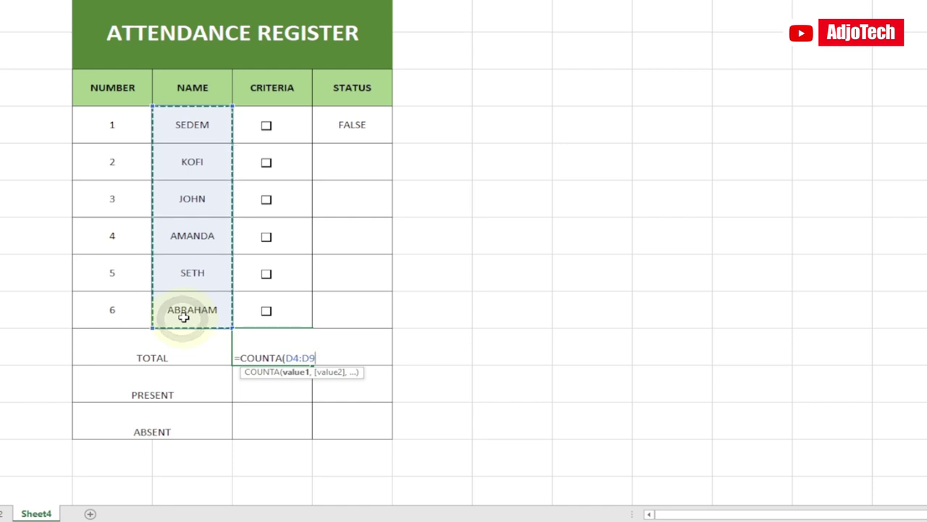
key(Return)
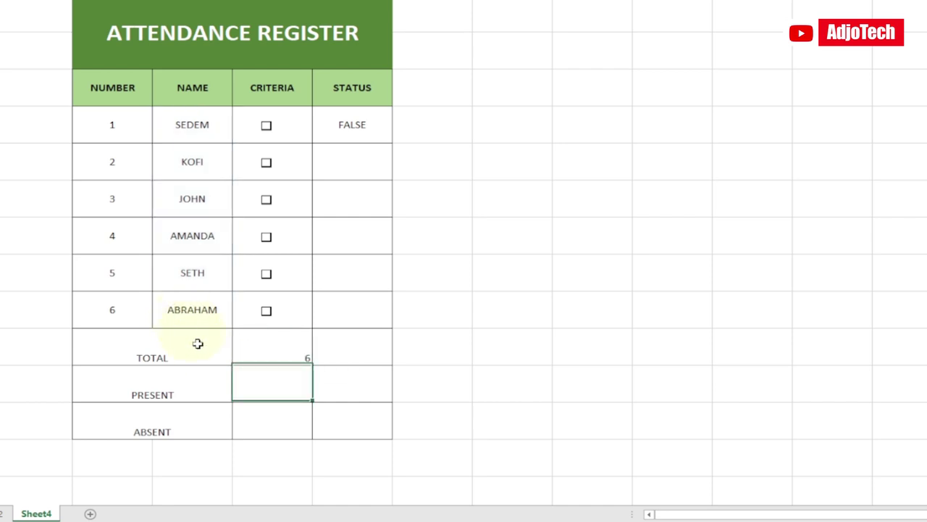
click(271, 345)
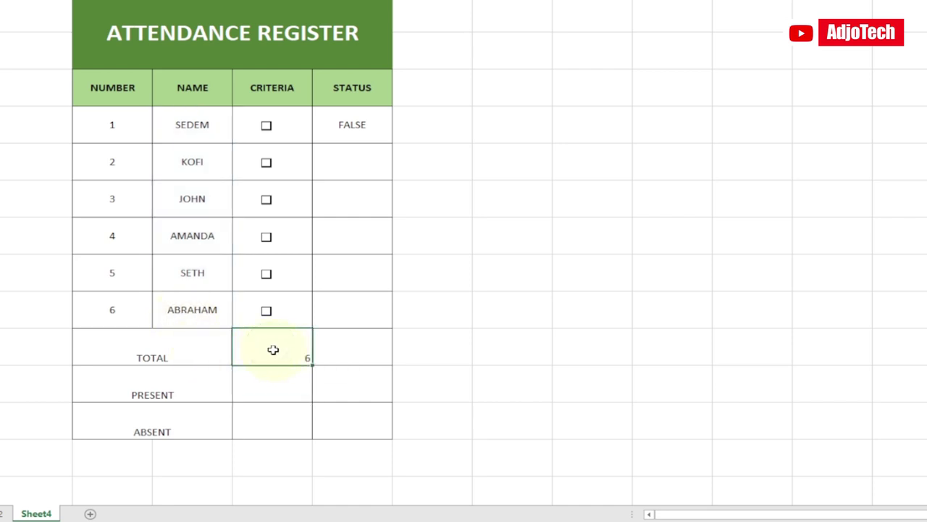
click(264, 382)
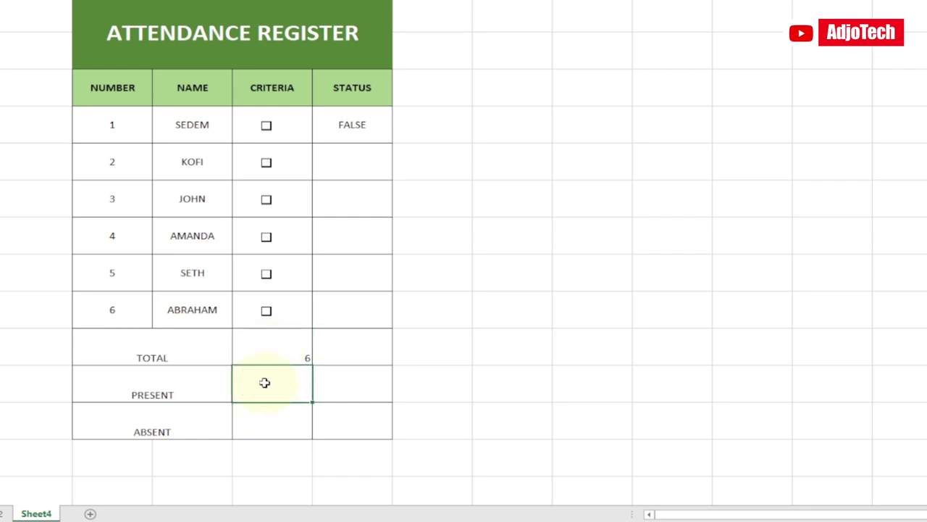
click(257, 425)
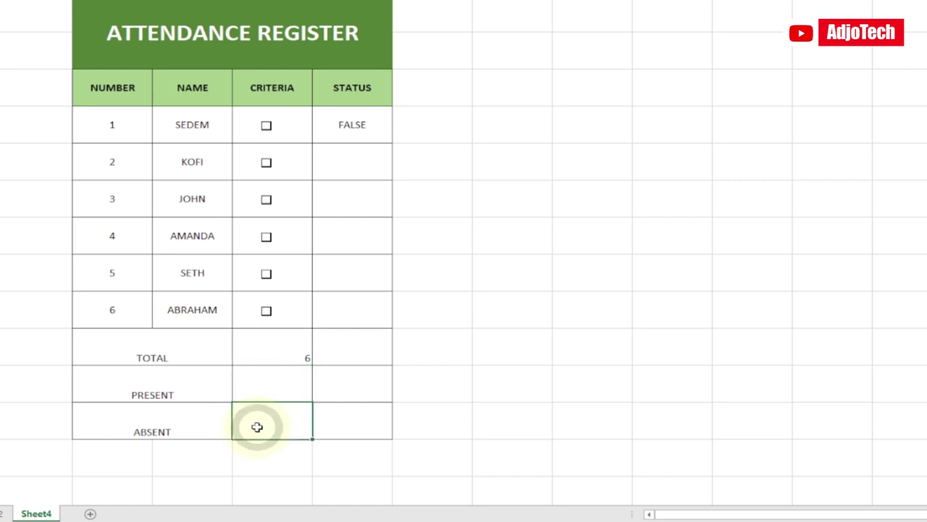
click(4, 512)
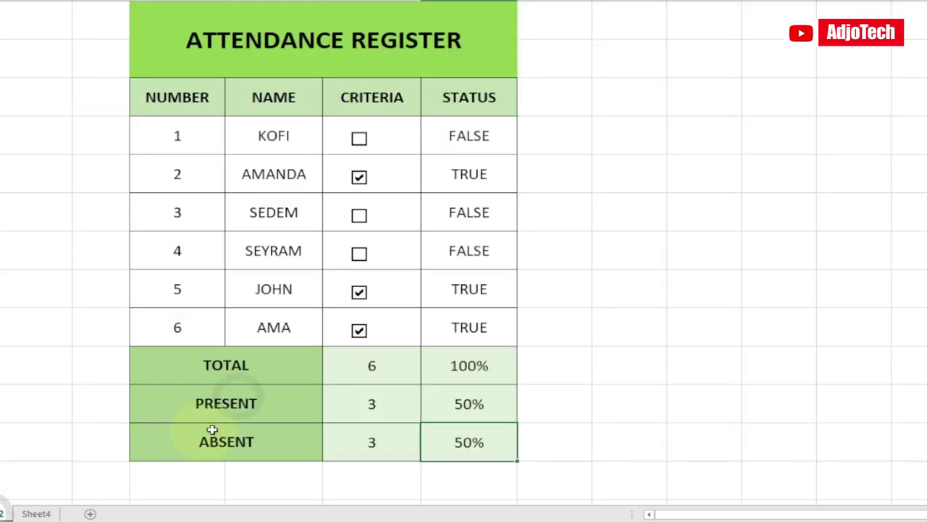
click(360, 406)
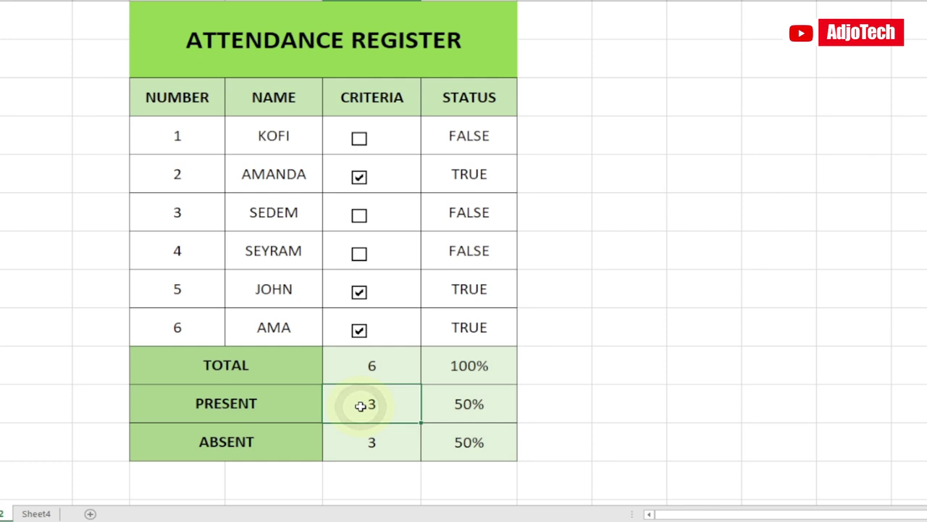
click(371, 448)
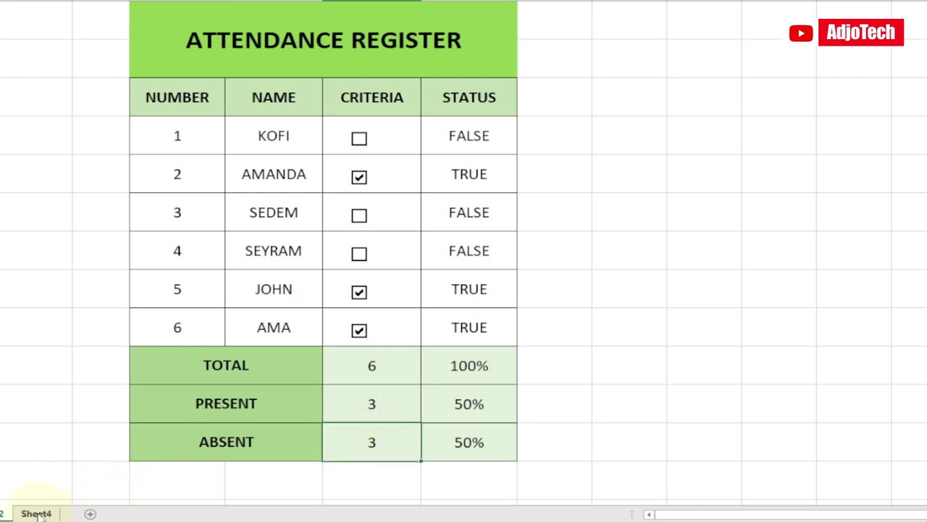
click(363, 404)
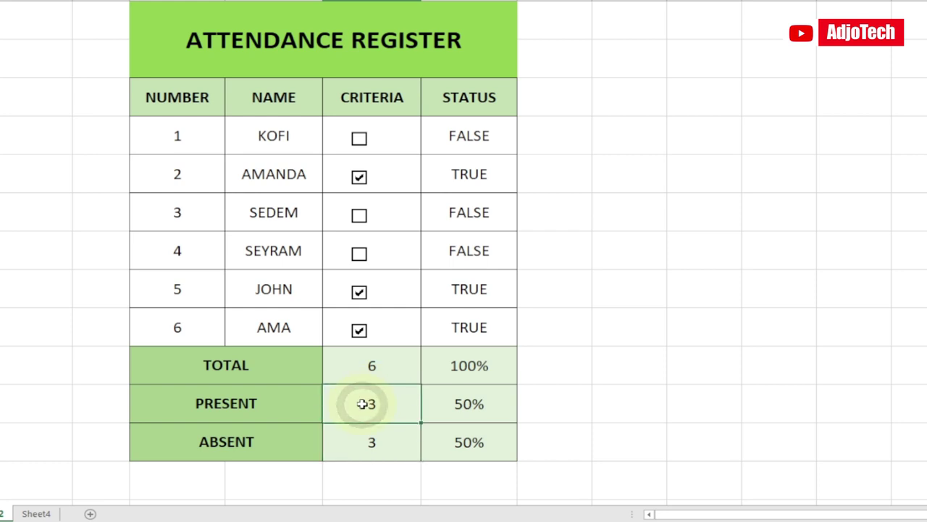
click(36, 513)
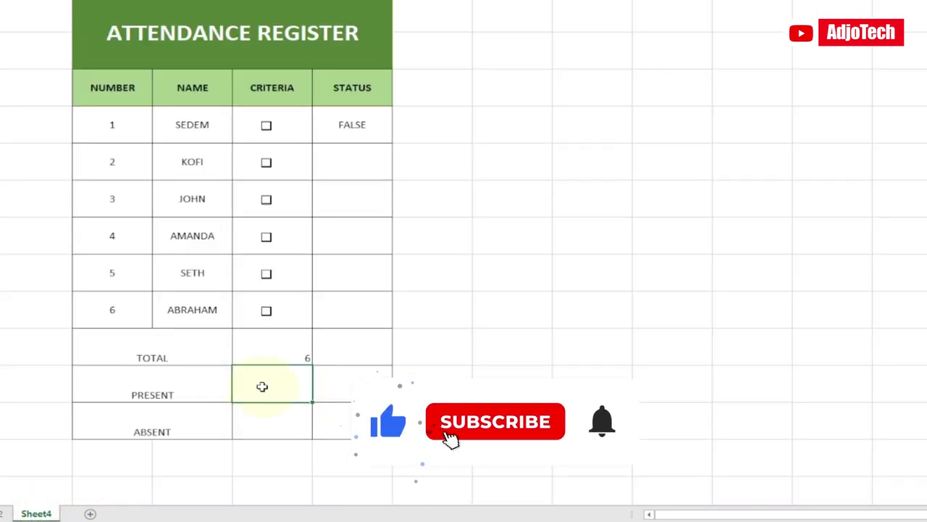
Make the summary cells C10:F12 bold
drag(135, 354, 338, 429)
key(ctrl+b)
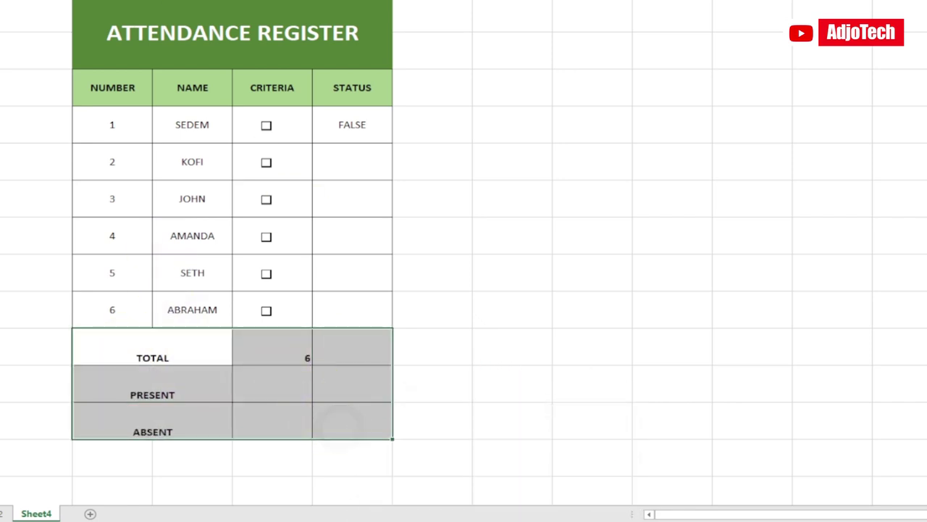
click(274, 347)
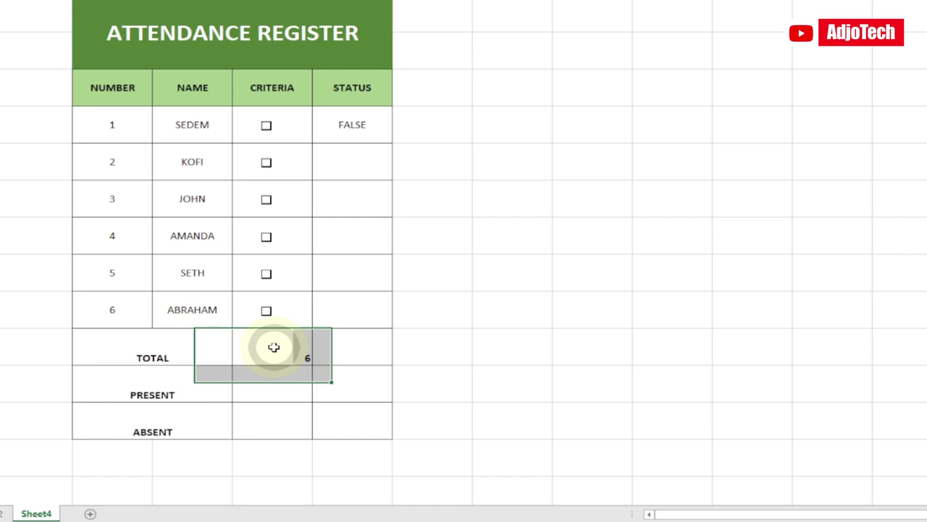
Enter =COUNTIF(F4:F9,"TRUE") in E11 to count present attendees
click(266, 386)
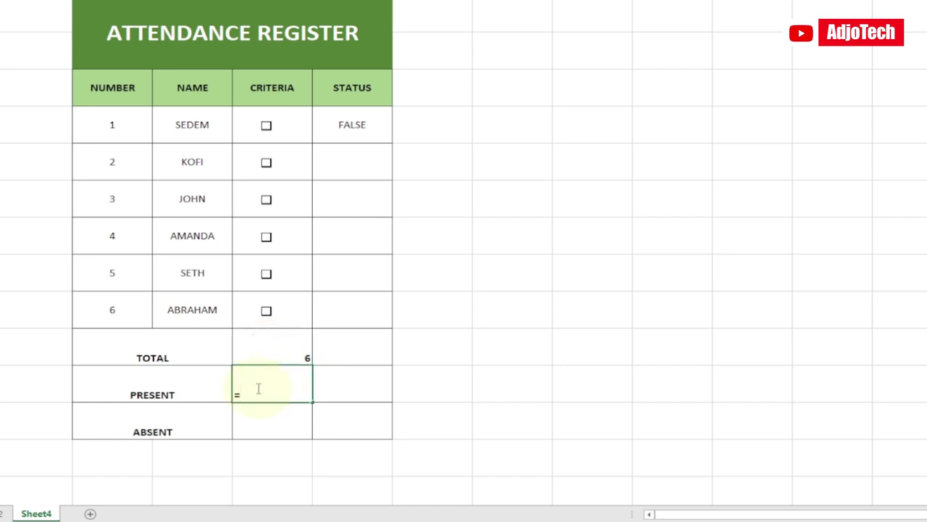
text(=COUN)
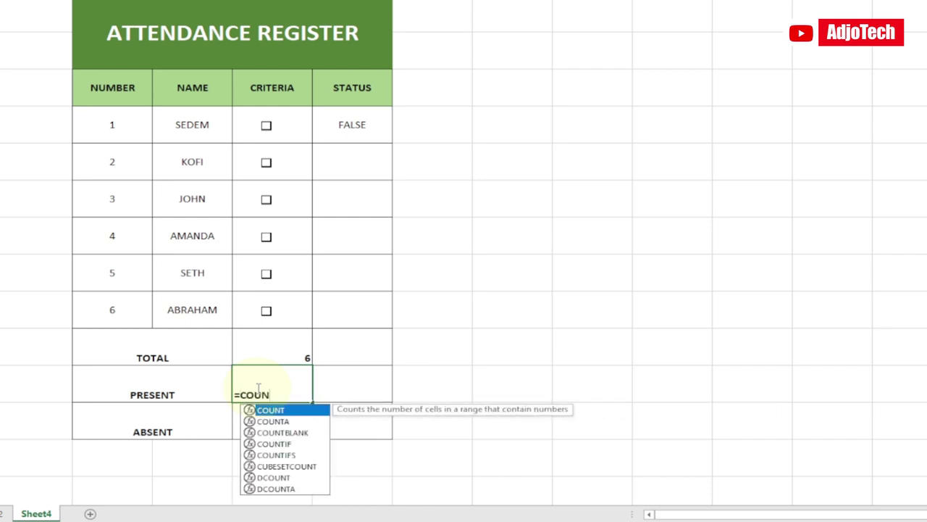
key(Down)
key(Down)
key(Down)
key(Tab)
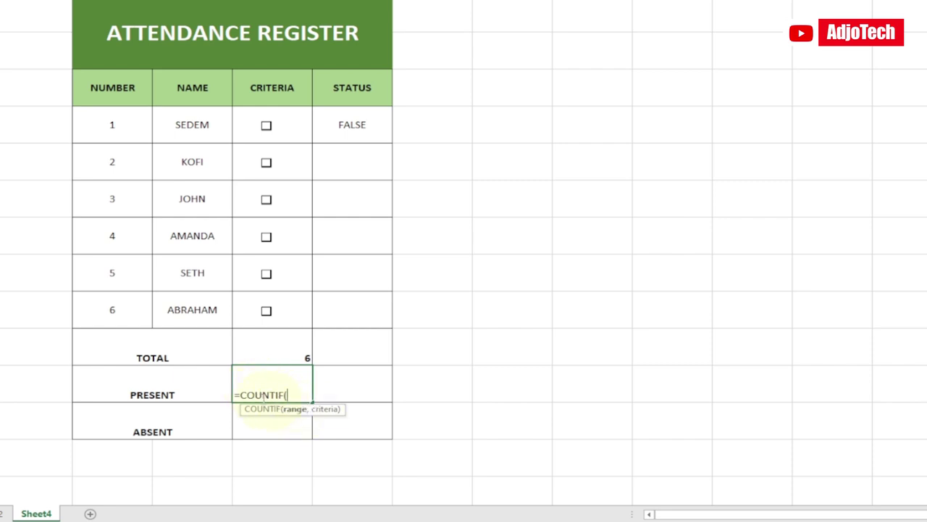
drag(331, 121, 345, 312)
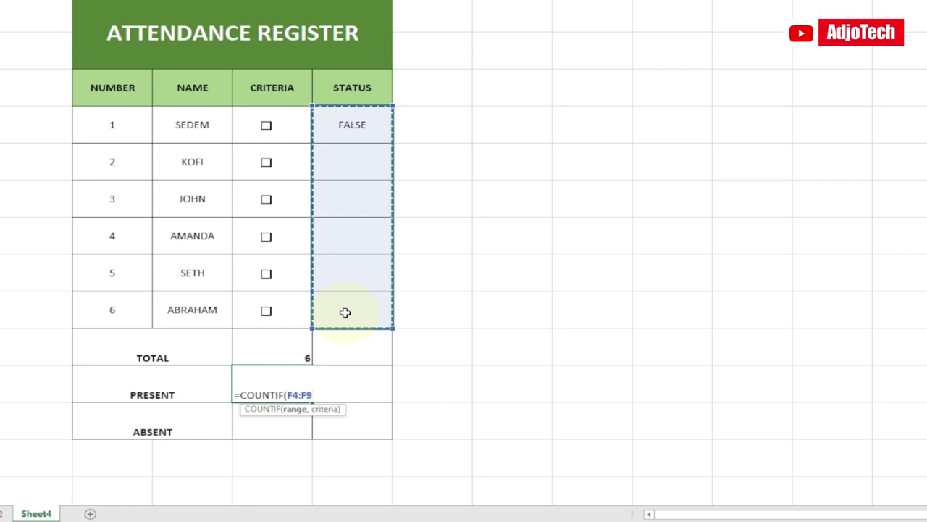
text(,)
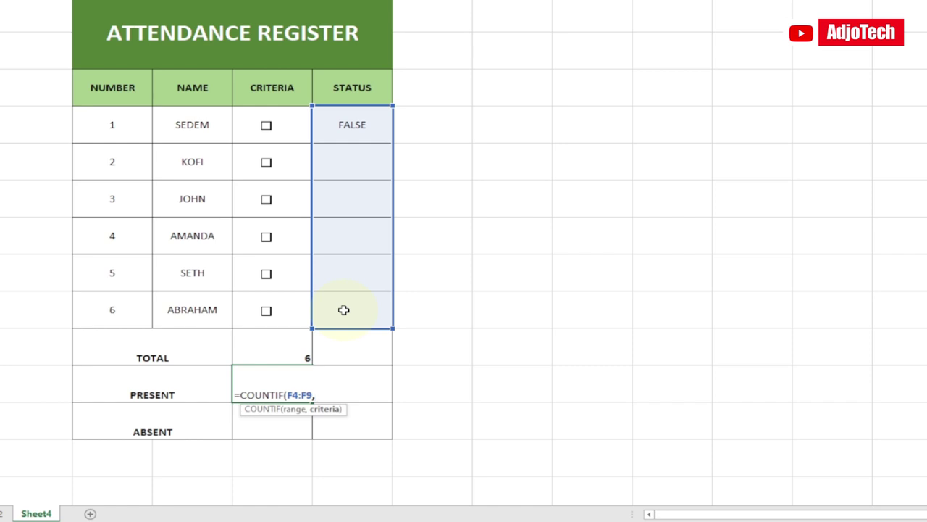
text("TRUE"))
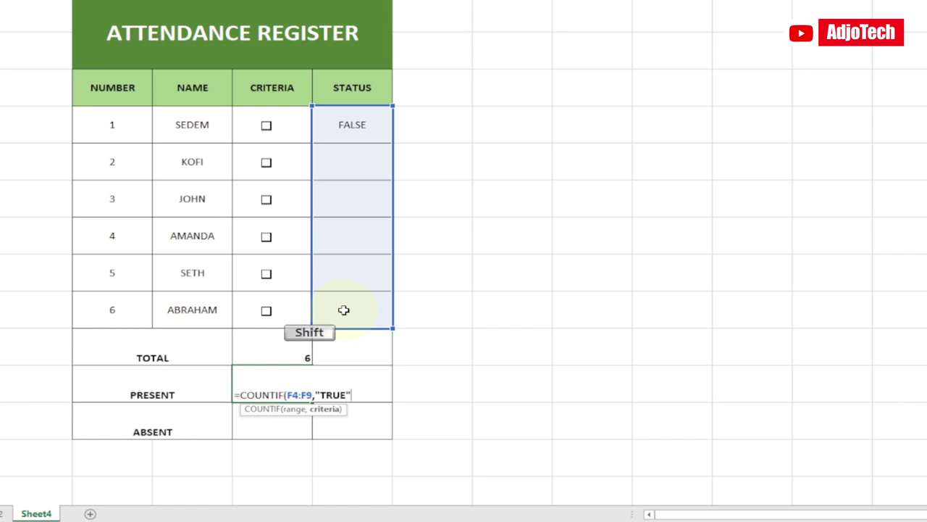
key(Return)
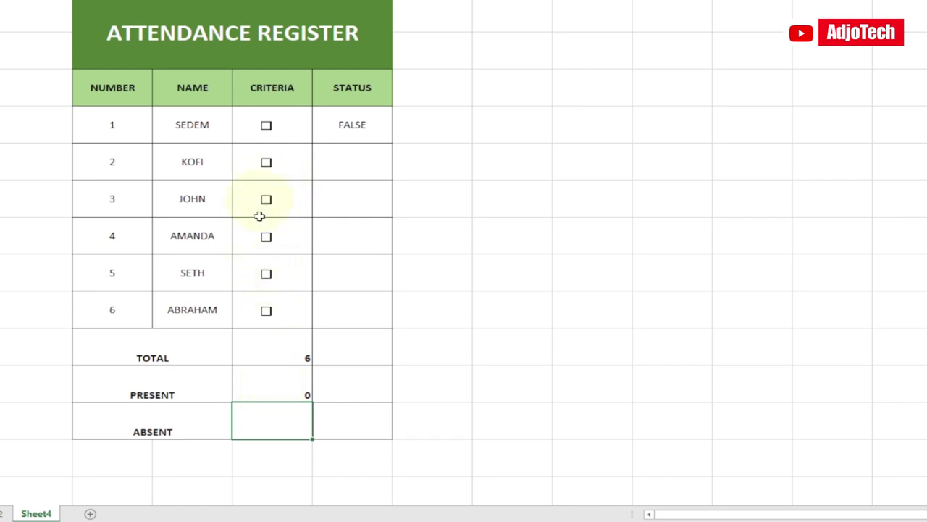
Tick John's checkbox and centre the count values horizontally and vertically
click(266, 201)
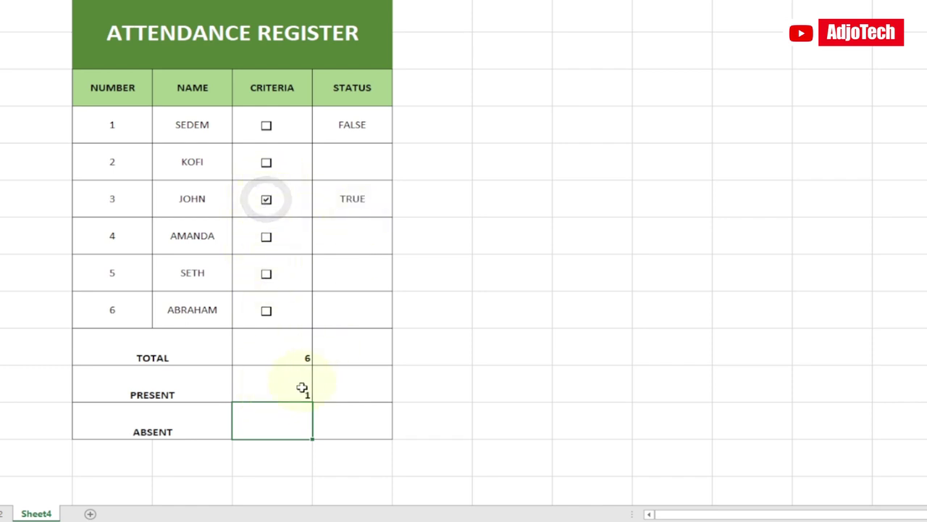
drag(280, 349, 280, 414)
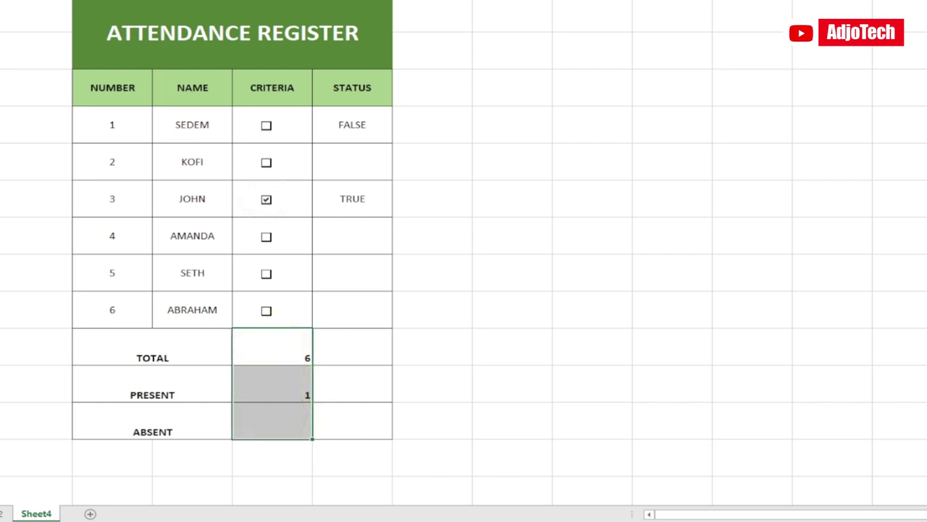
key(alt+h)
key(a)
key(c)
key(alt+h)
key(a)
key(m)
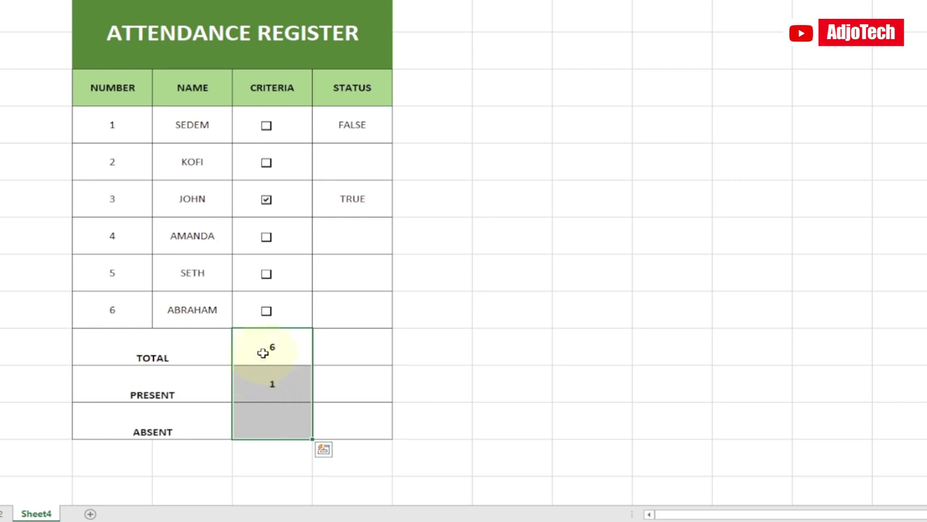
click(262, 352)
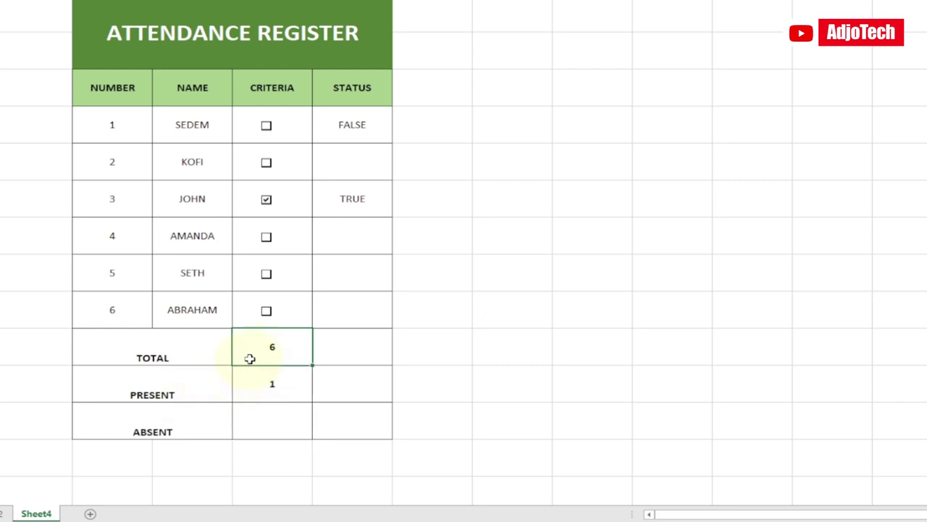
Enter =E10-E11 in the ABSENT count cell, giving 5
click(259, 418)
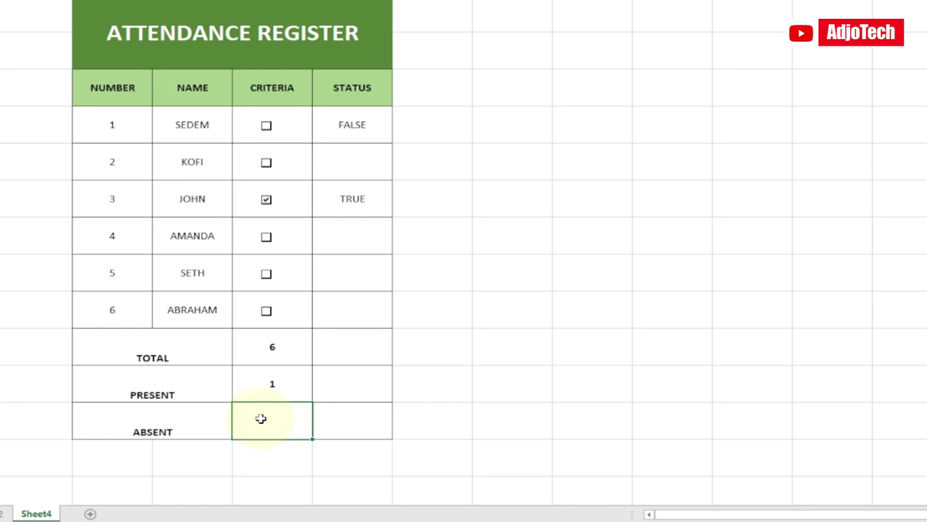
text(=)
click(267, 348)
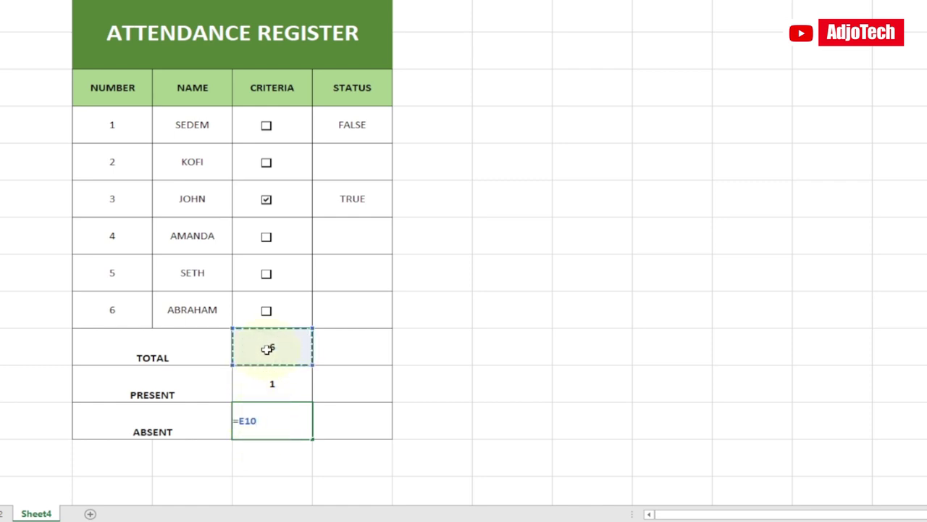
text(-)
click(256, 384)
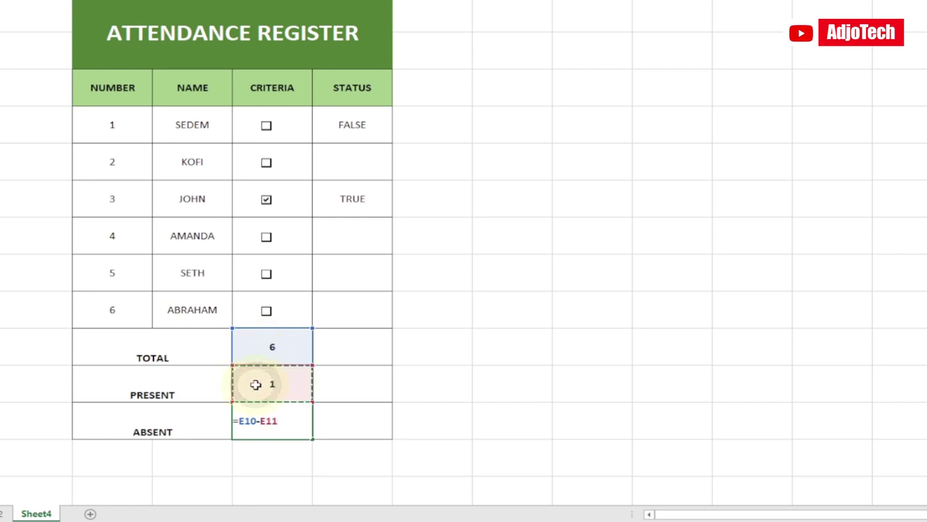
key(Return)
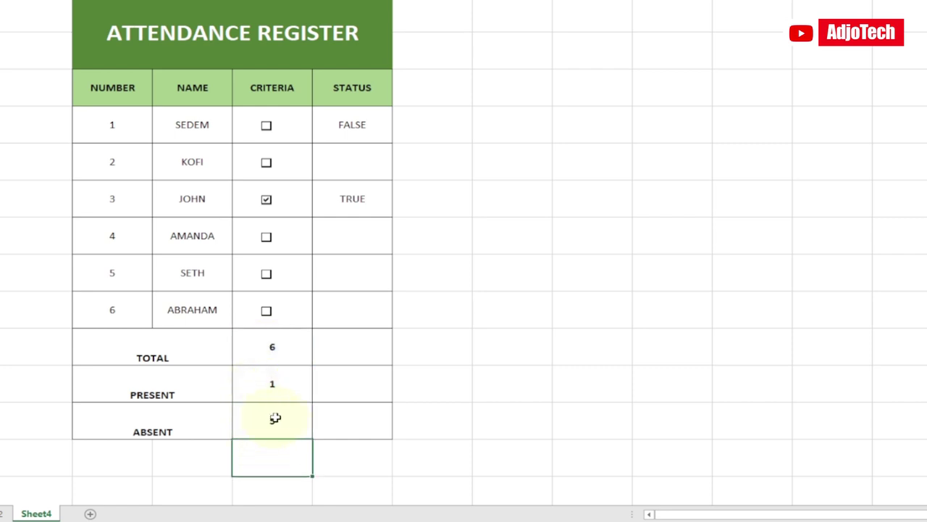
Tick Amanda's checkbox and enter 100% in the TOTAL row's percentage cell F10
click(266, 237)
click(362, 350)
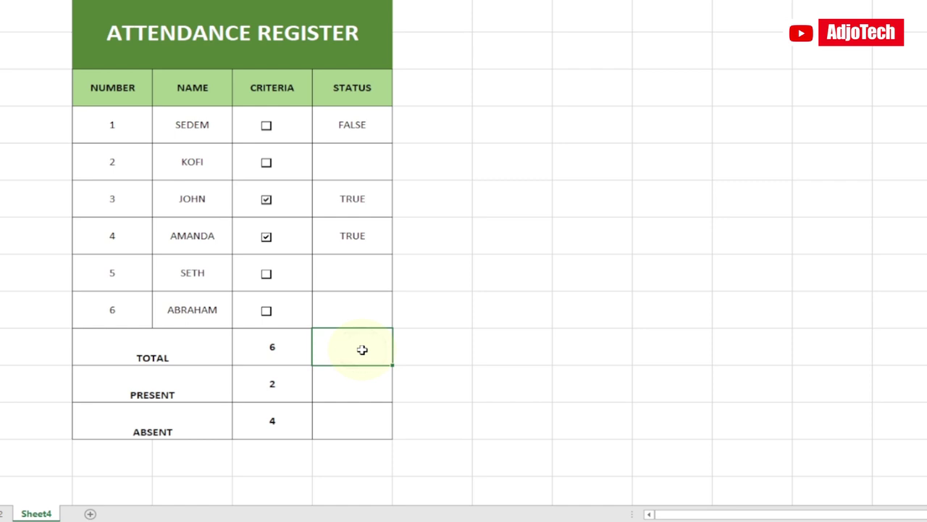
text(100)
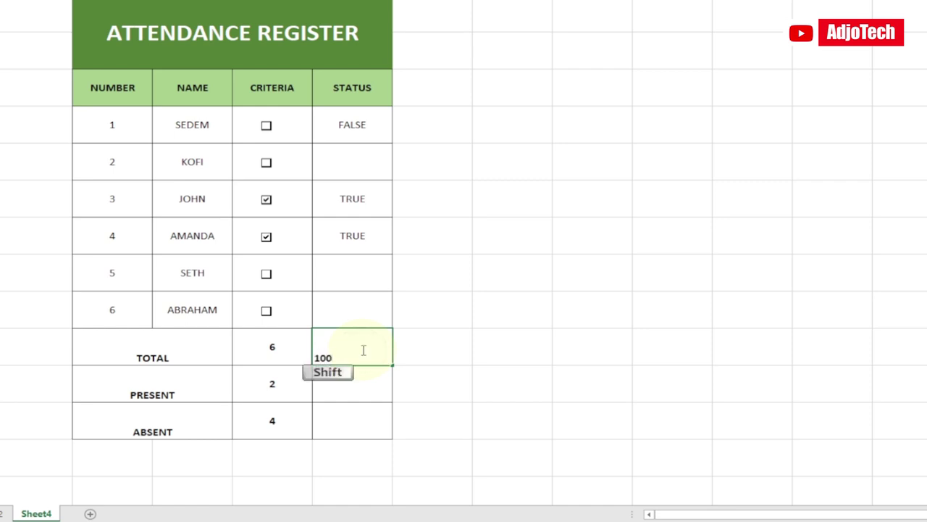
text(%)
click(351, 391)
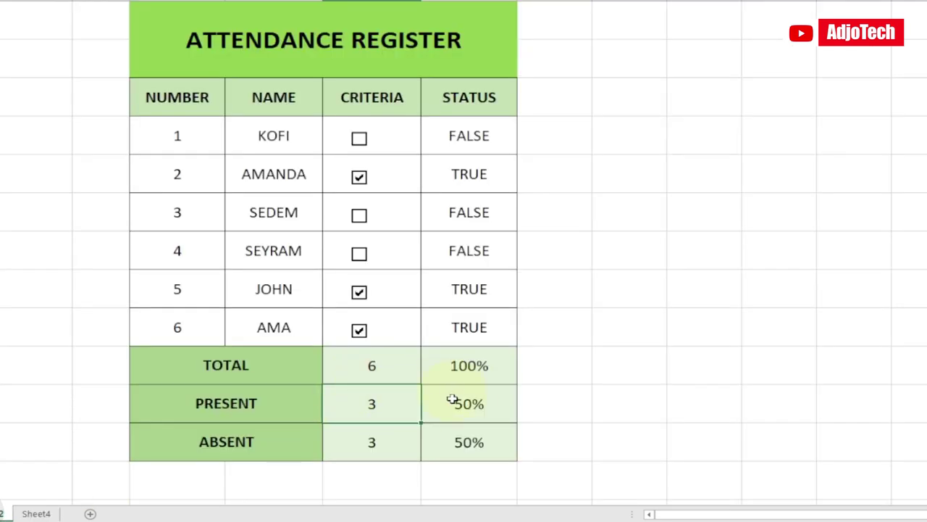
click(458, 404)
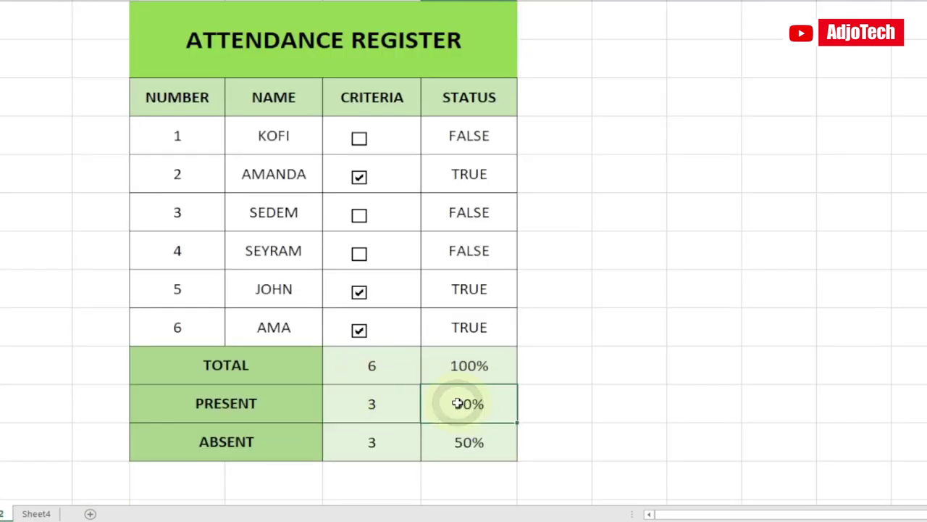
click(33, 514)
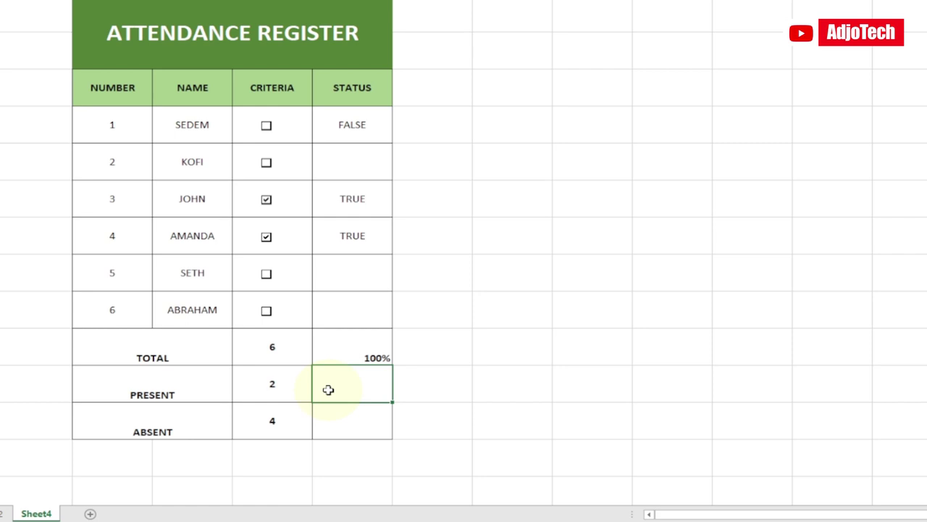
Enter =E11/E10 in F11 in Percent Style (33%) and centre F10:F12
text(=)
click(260, 388)
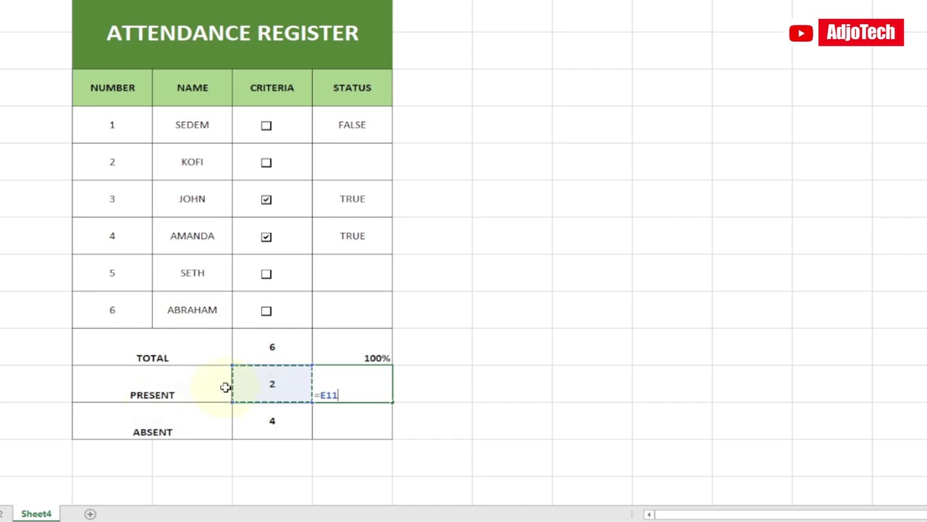
text(/)
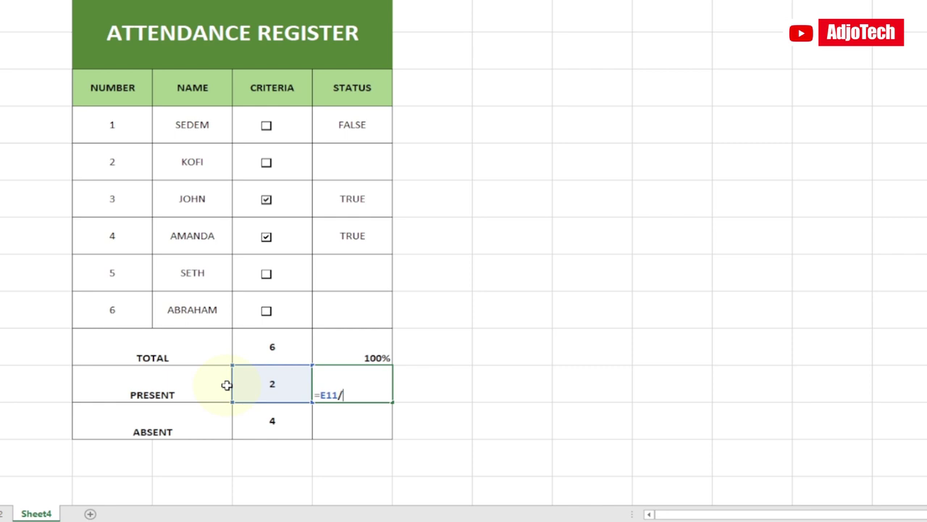
click(256, 342)
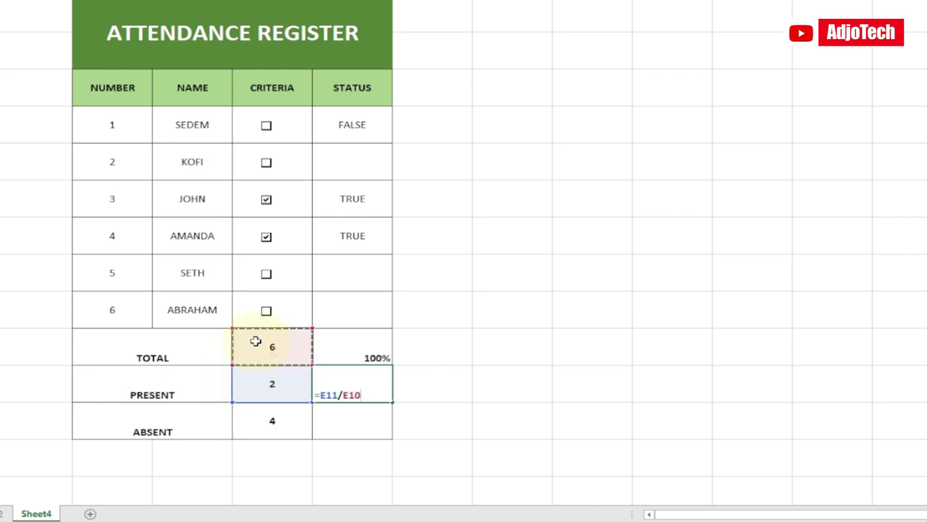
key(Return)
click(346, 389)
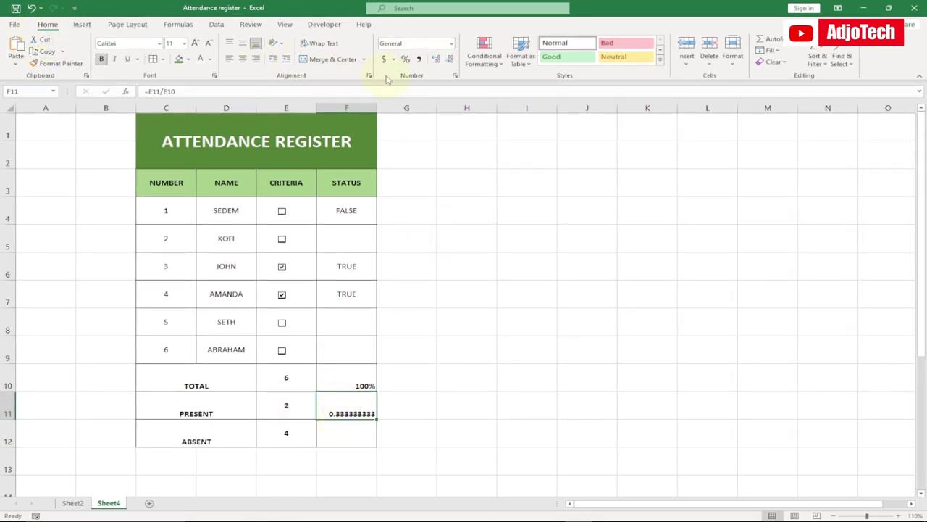
click(407, 60)
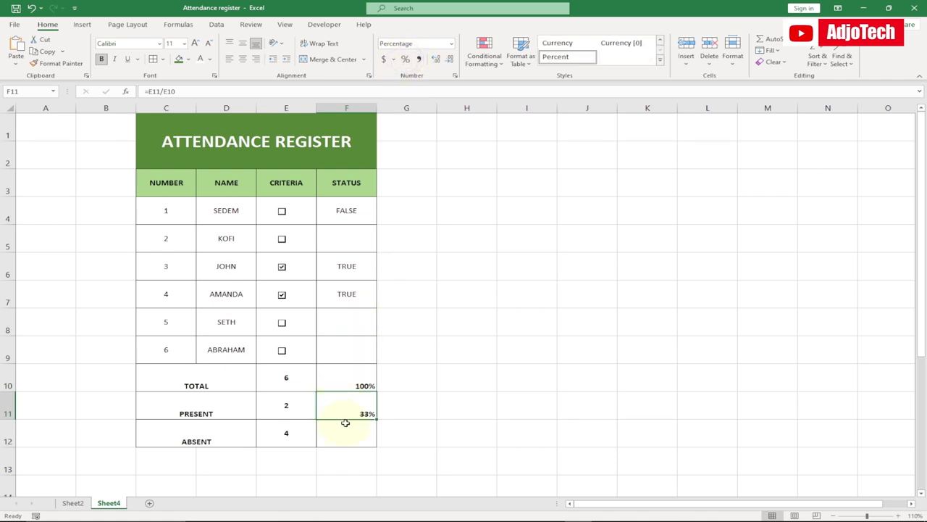
drag(334, 386, 342, 432)
click(243, 59)
Middle-align the percentages, enter =F10-F11 in F12, then tick Abraham's checkbox at 120% zoom
click(243, 43)
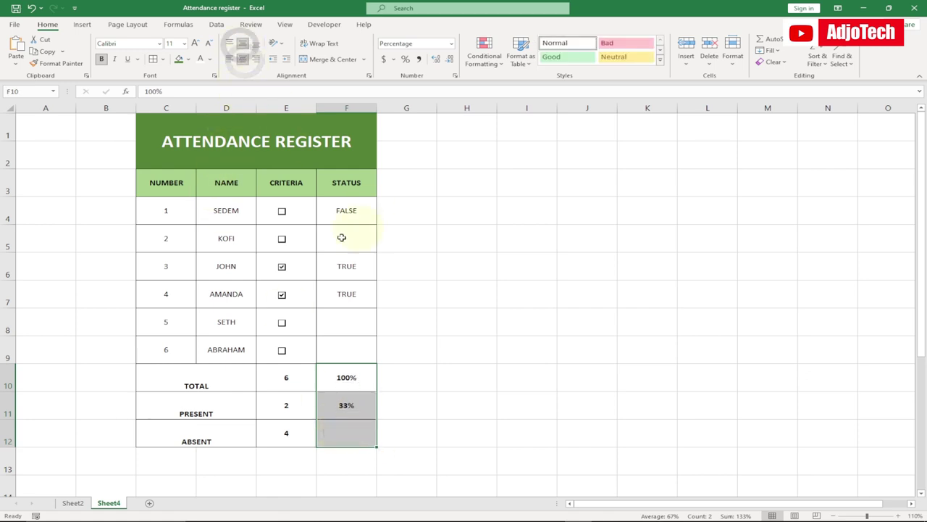
click(342, 435)
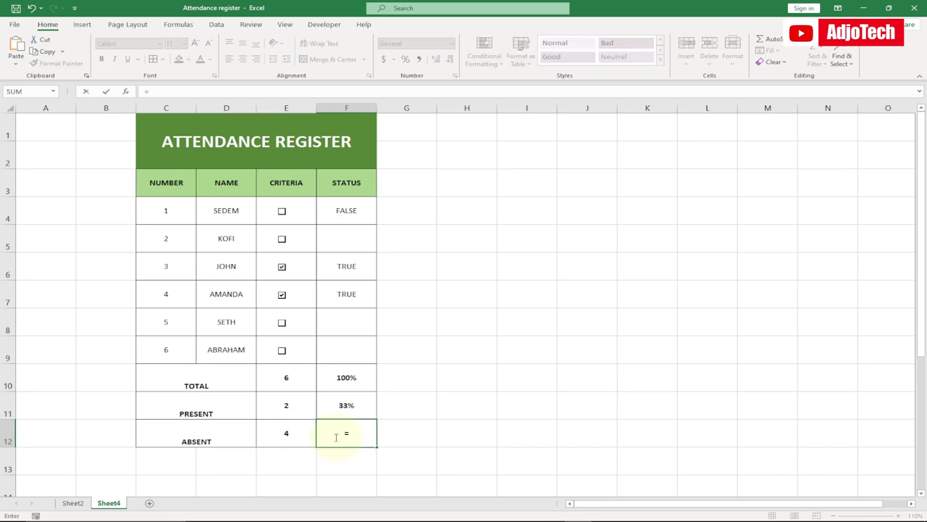
click(337, 383)
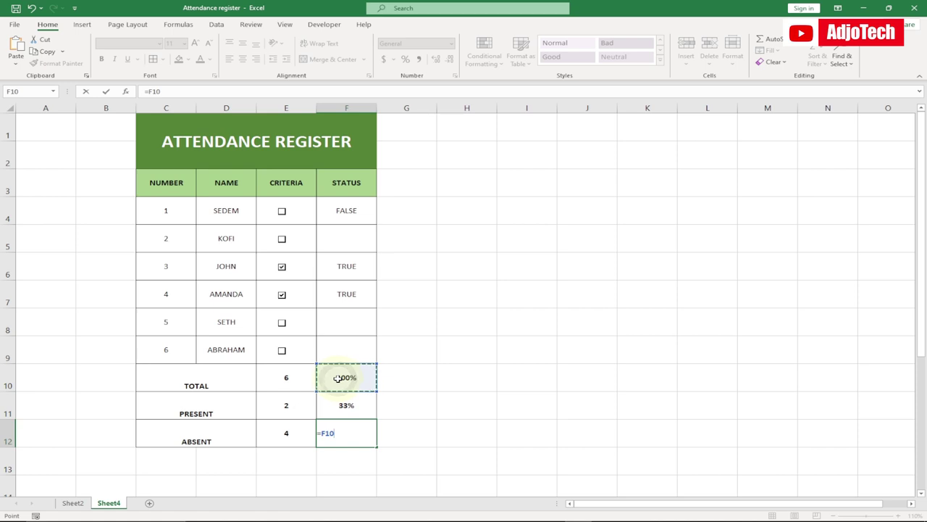
text(-)
click(337, 405)
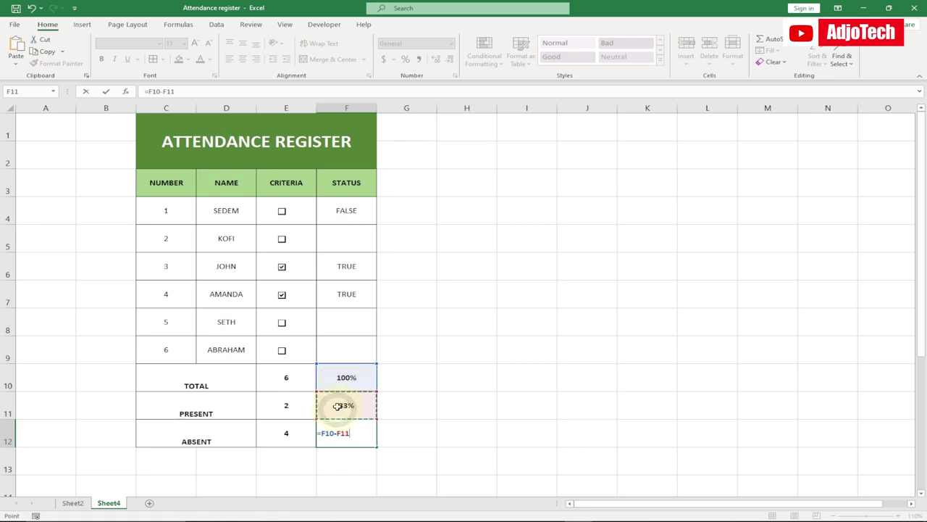
key(Return)
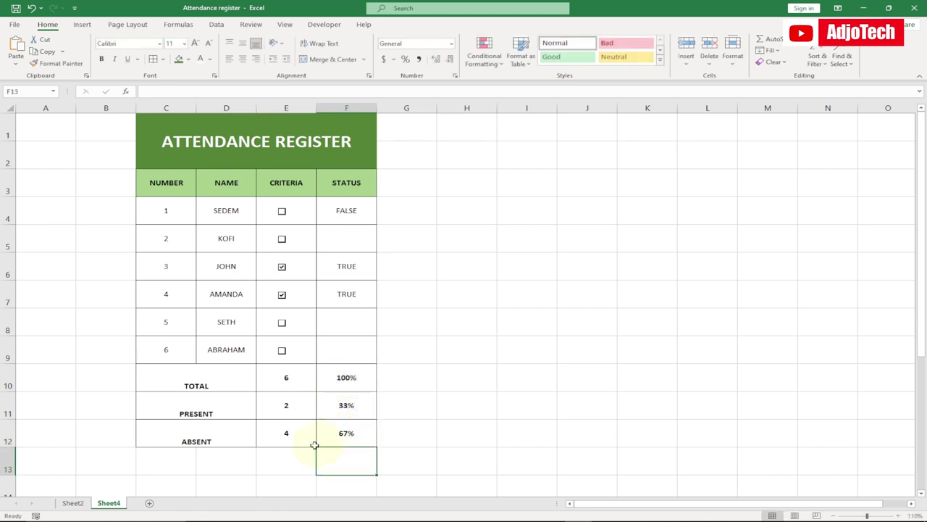
click(897, 516)
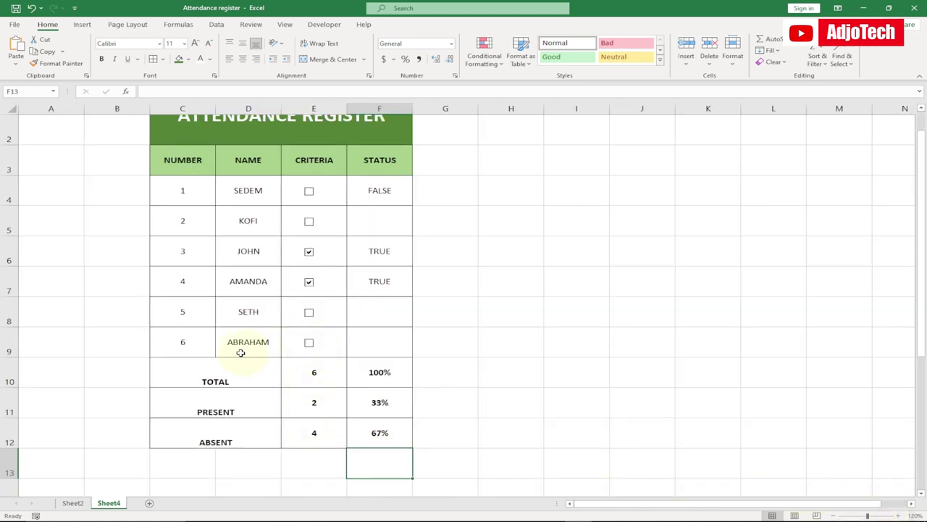
click(309, 346)
Middle-align the TOTAL, PRESENT and ABSENT rows in C10:F12
drag(200, 378, 370, 432)
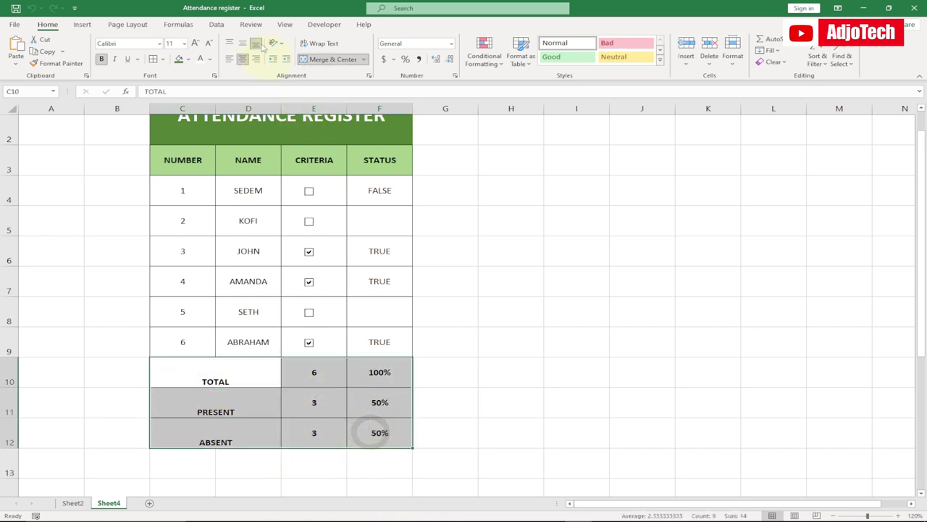
click(243, 44)
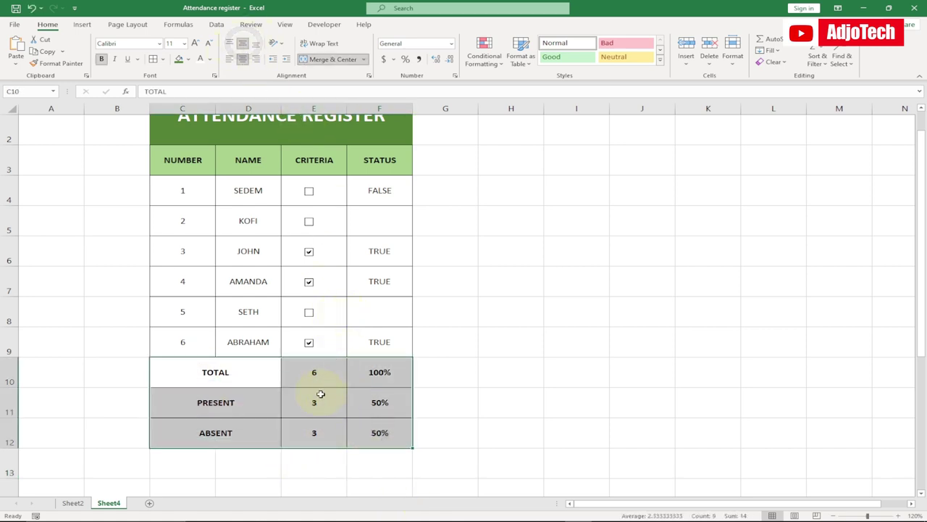
click(319, 395)
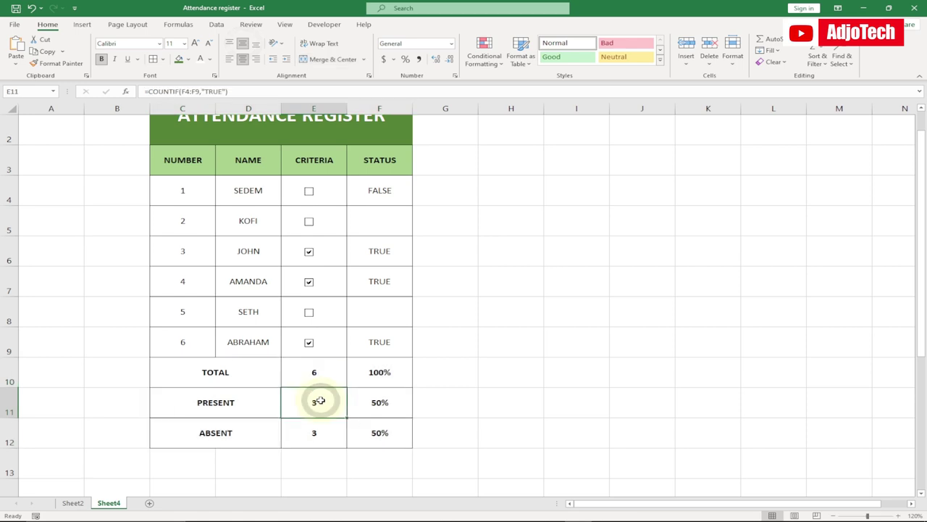
Toggle Seth's, Kofi's, Abraham's and Amanda's checkboxes, leaving PRESENT 2 (33%) and ABSENT 4 (67%)
click(310, 314)
click(310, 223)
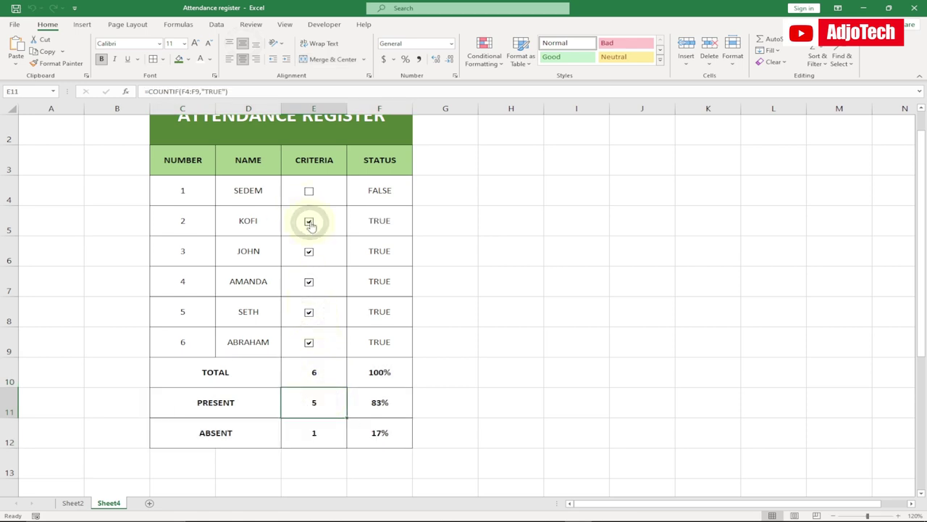
click(309, 223)
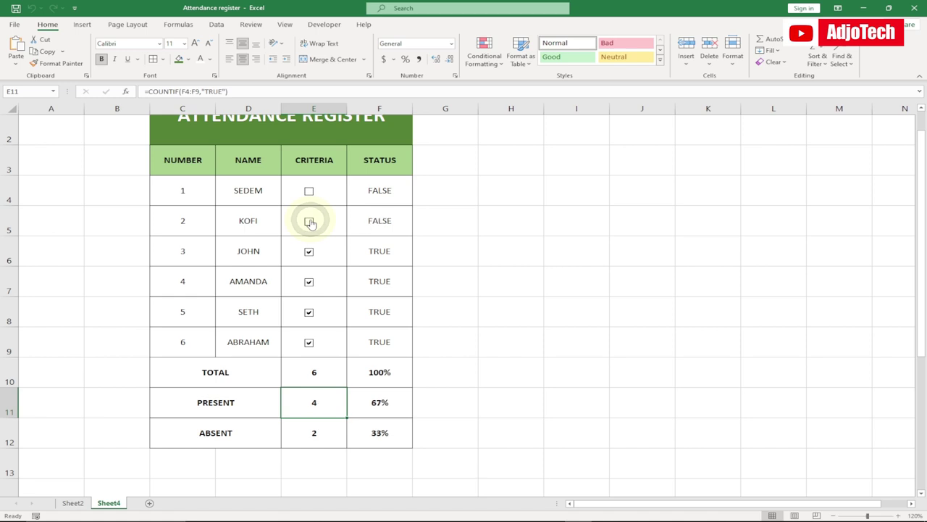
click(310, 345)
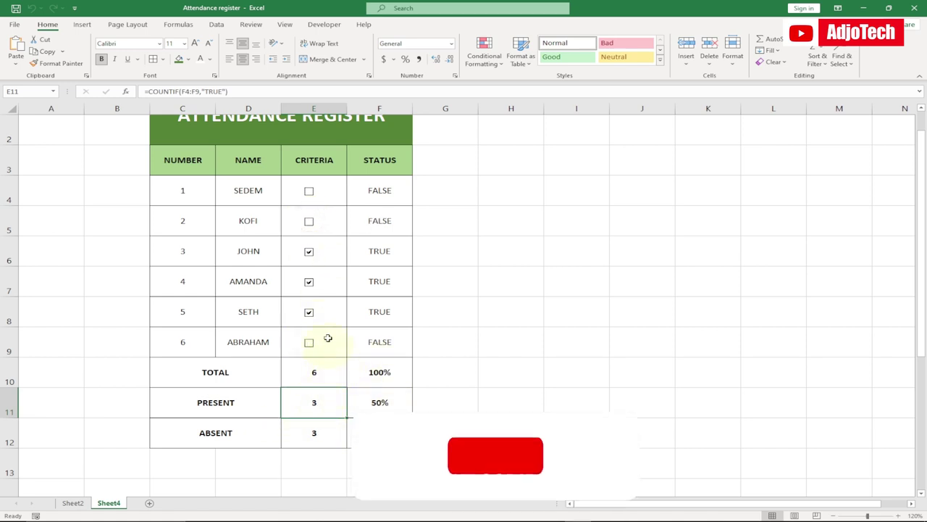
click(309, 283)
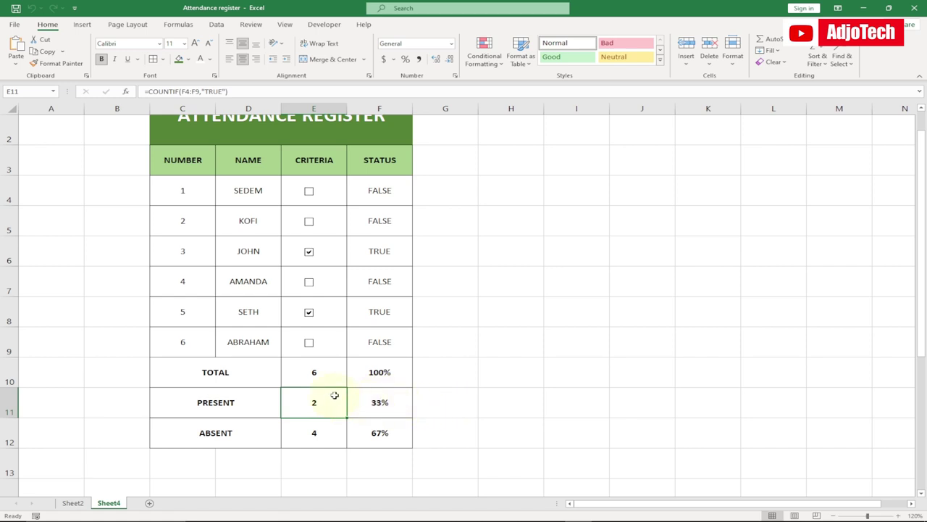
scroll(386, 405, up, 1)
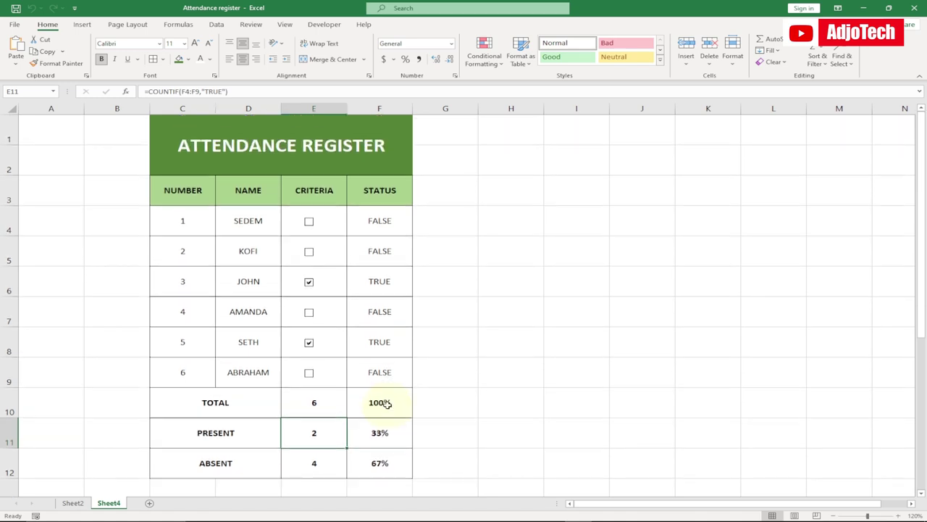